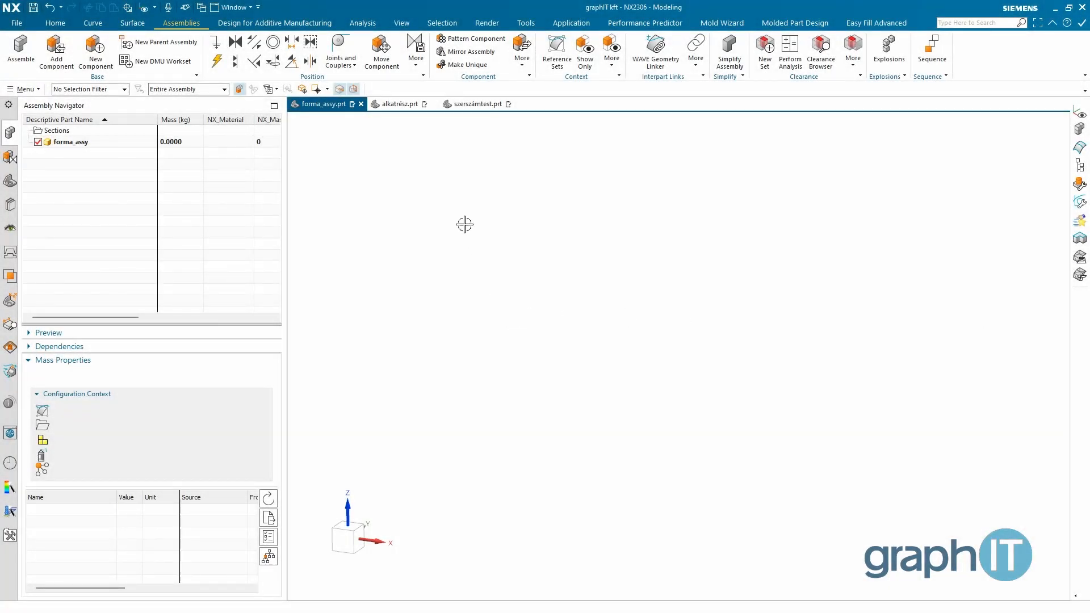
Examine the alkatrész and szerszámtest parts with their assigned materials, and return to the forma_assy assembly
{"action": "left_click", "coordinate": [400, 105]}
{"action": "mouse_move", "coordinate": [747, 275]}
{"action": "middle_mouse_down"}
{"action": "mouse_move", "coordinate": [758, 310]}
{"action": "mouse_move", "coordinate": [756, 282]}
{"action": "middle_mouse_up"}
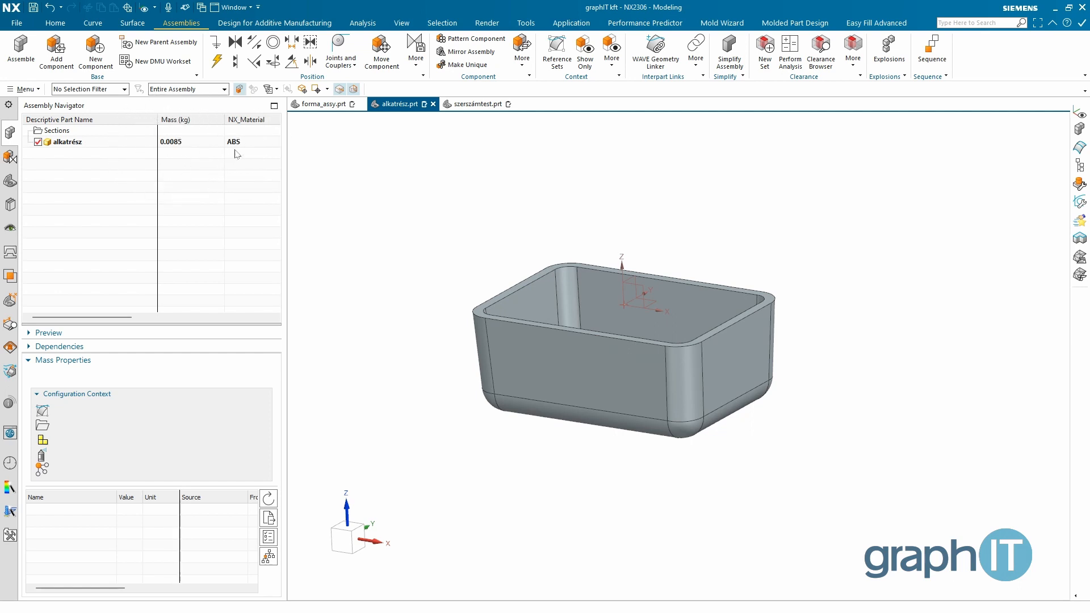
{"action": "left_click", "coordinate": [475, 106]}
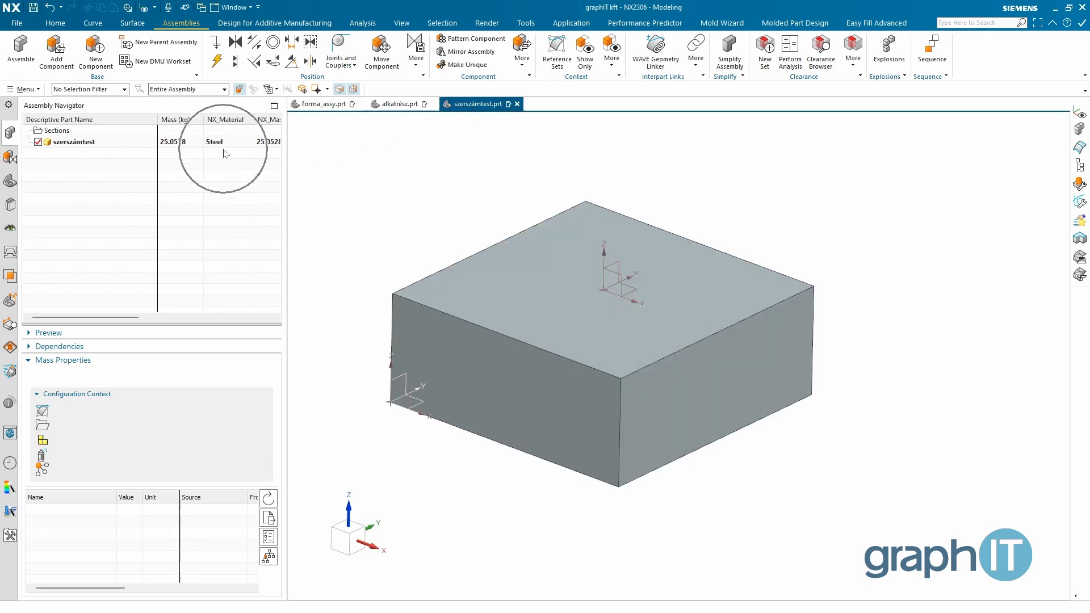
{"action": "left_click", "coordinate": [335, 108]}
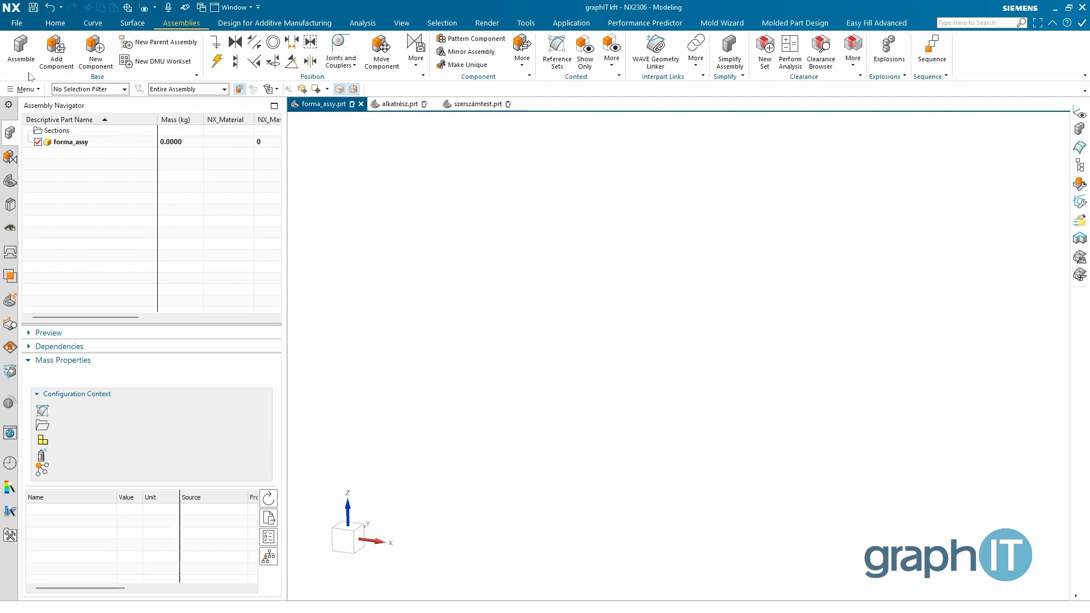
Add szerszámtest.prt to forma_assy with an Absolute anchor at the Absolute - Work Part location, including a Fix constraint
{"action": "left_click", "coordinate": [57, 51]}
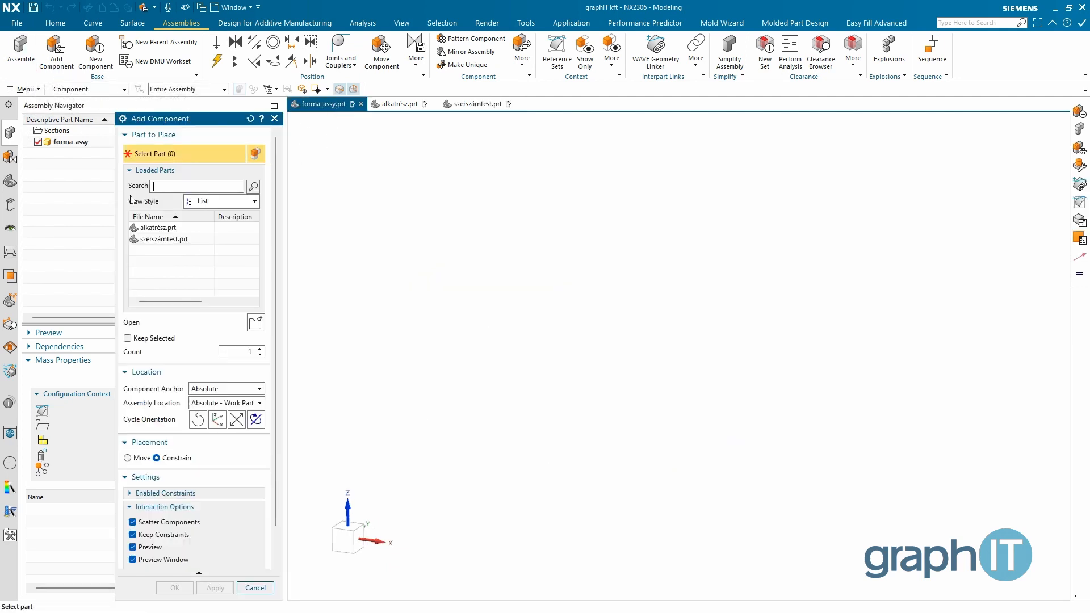
{"action": "left_click", "coordinate": [165, 239]}
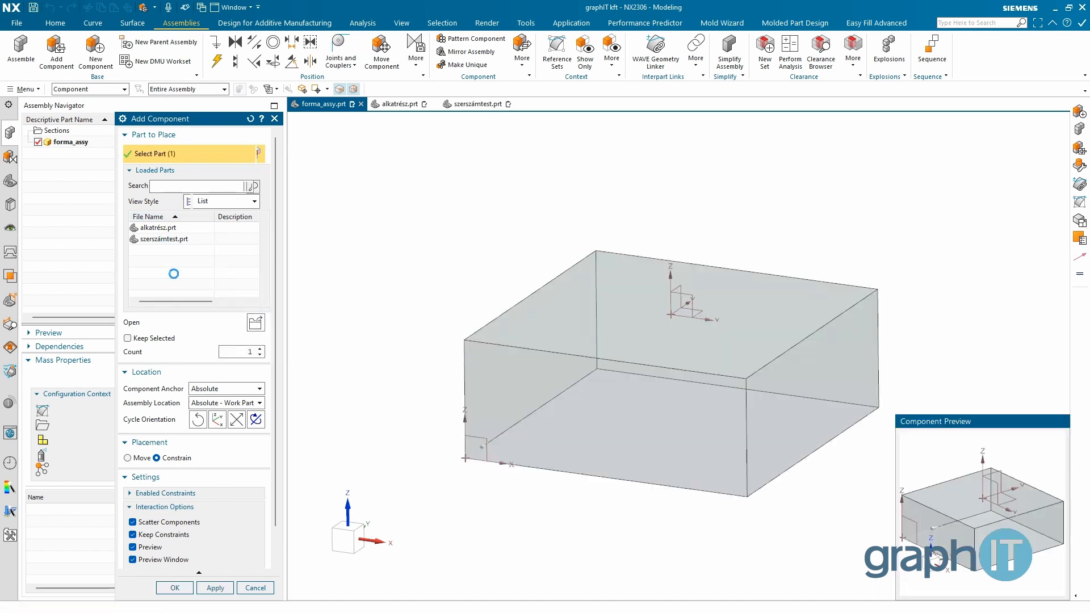
{"action": "left_click", "coordinate": [226, 404]}
{"action": "left_click", "coordinate": [229, 393]}
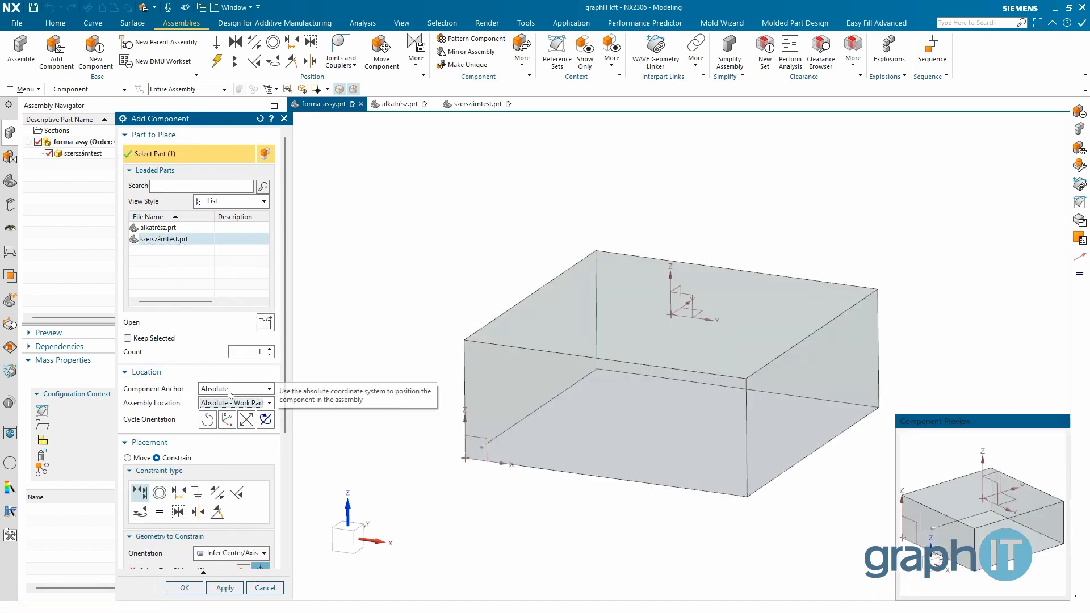
{"action": "left_click", "coordinate": [229, 393]}
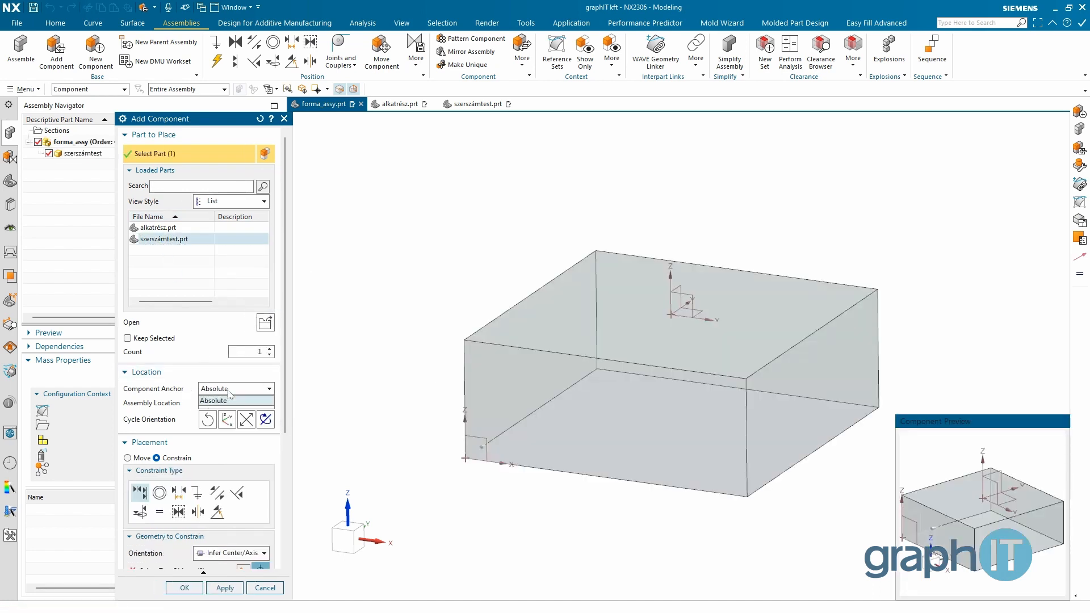
{"action": "left_click", "coordinate": [184, 589]}
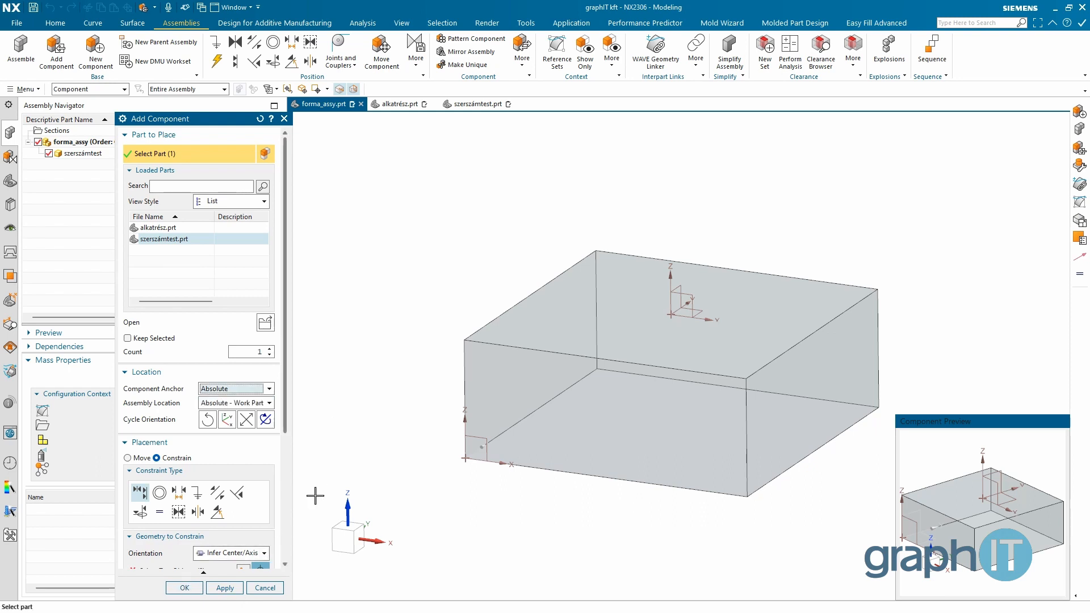
{"action": "left_click", "coordinate": [208, 585]}
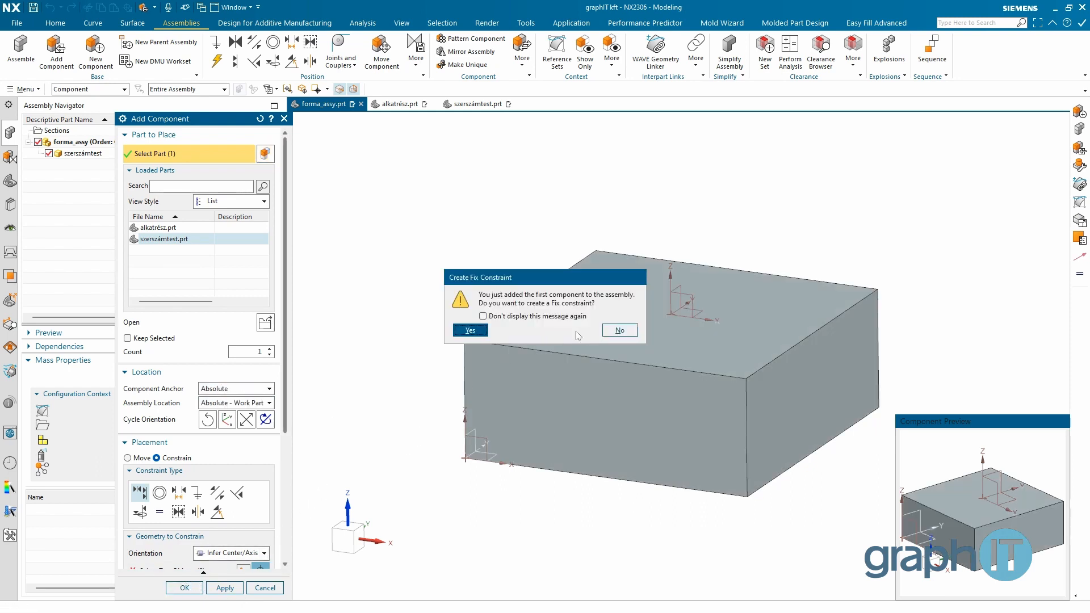
{"action": "left_click", "coordinate": [470, 330]}
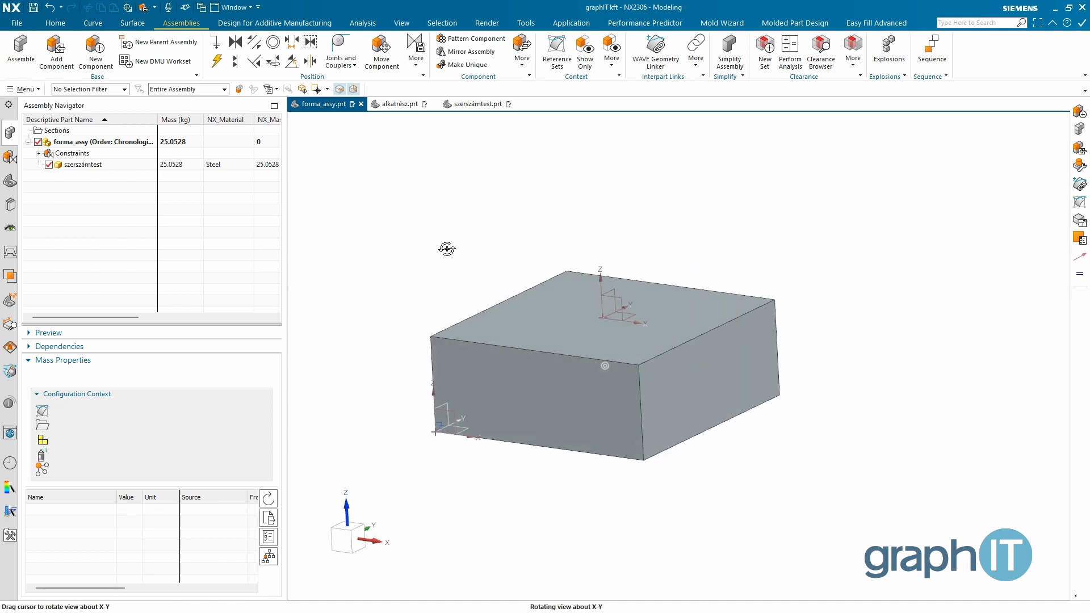
Add the loaded part alkatrész.prt to the assembly with the Assemble command
{"action": "left_click", "coordinate": [42, 61]}
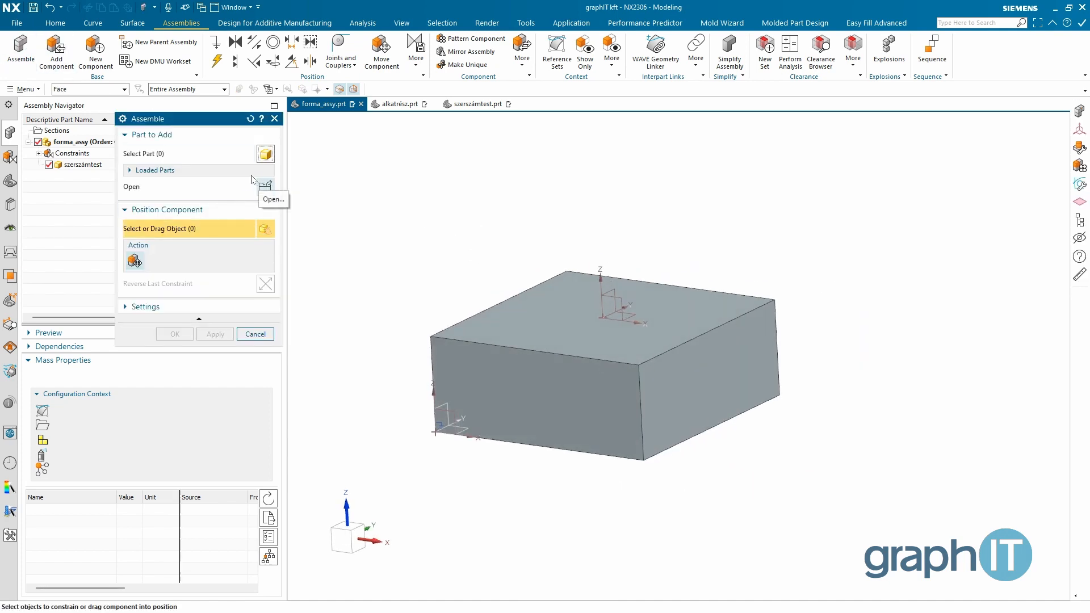
{"action": "left_click", "coordinate": [155, 170]}
{"action": "left_click", "coordinate": [157, 212]}
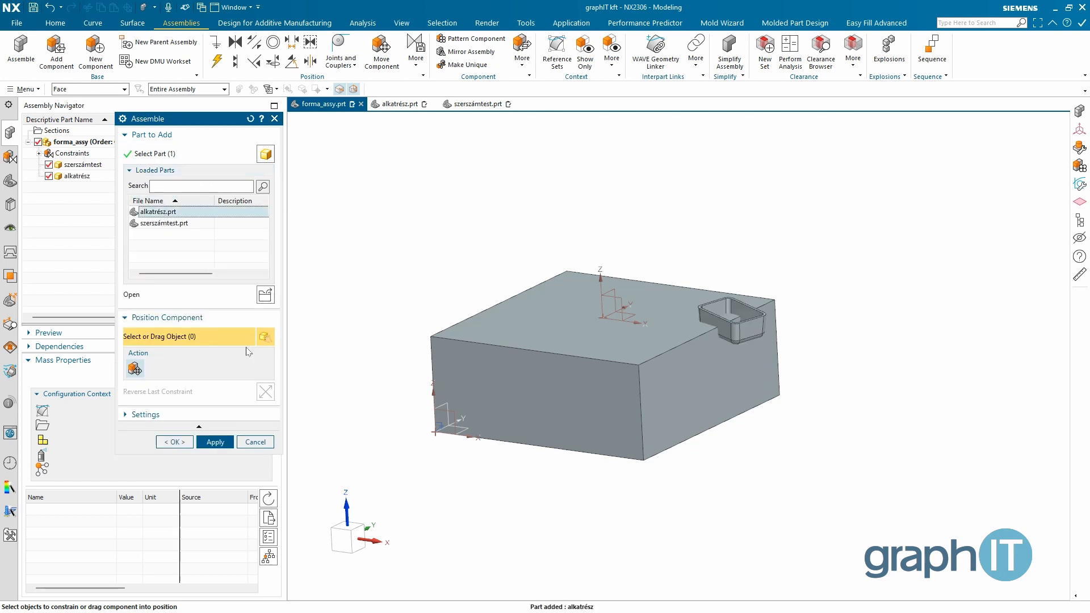
{"action": "left_click", "coordinate": [173, 442]}
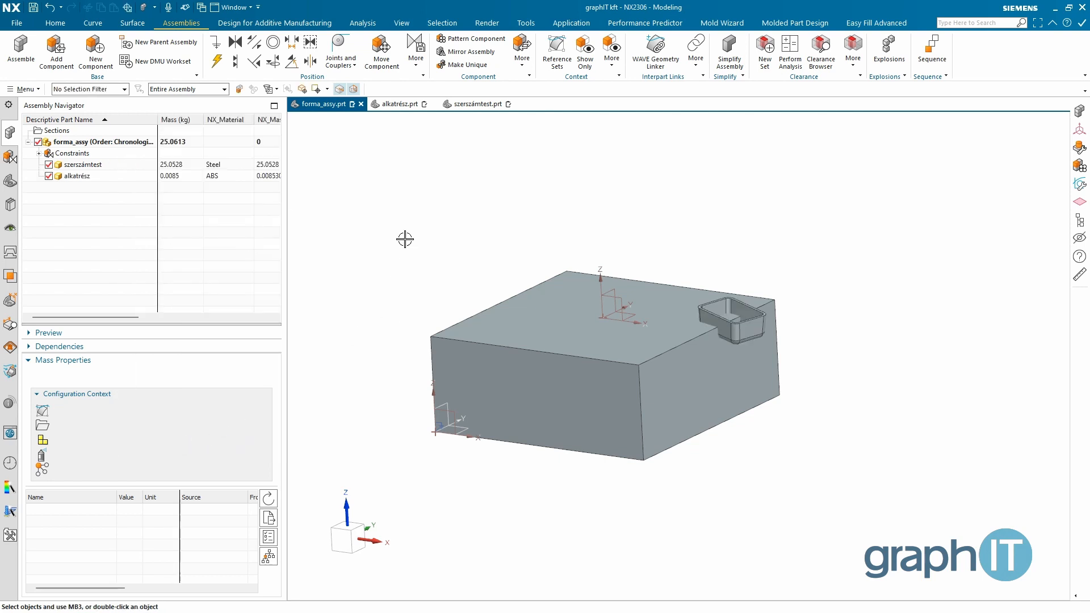
Inspect both components in the assembly and compare alkatrész with its separate part file
{"action": "scroll", "coordinate": [729, 296], "scroll_direction": "up", "scroll_amount": 2}
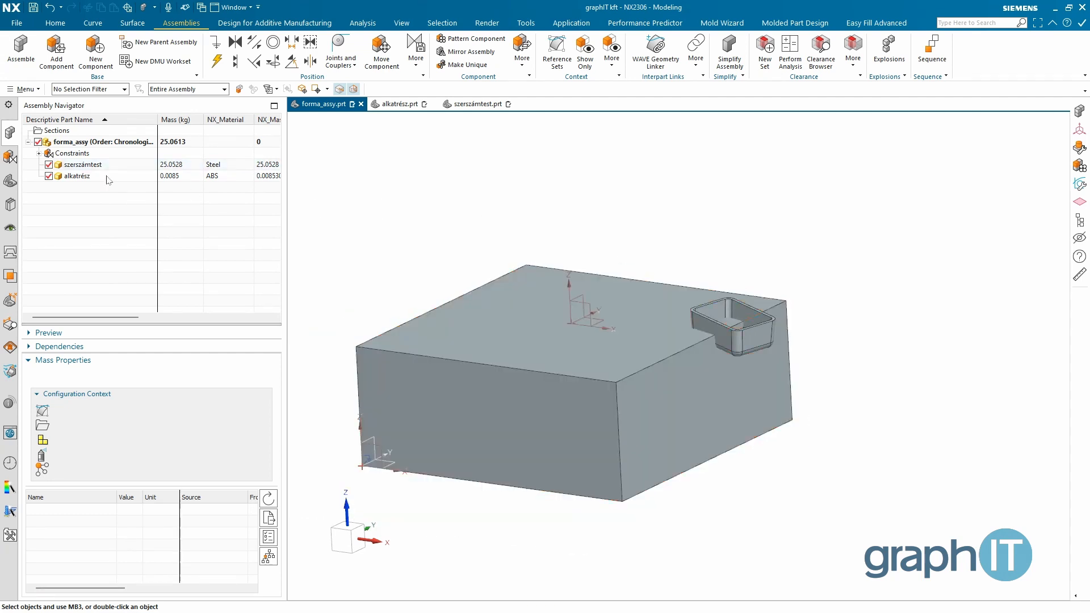
{"action": "left_click", "coordinate": [103, 180]}
{"action": "left_click", "coordinate": [105, 167]}
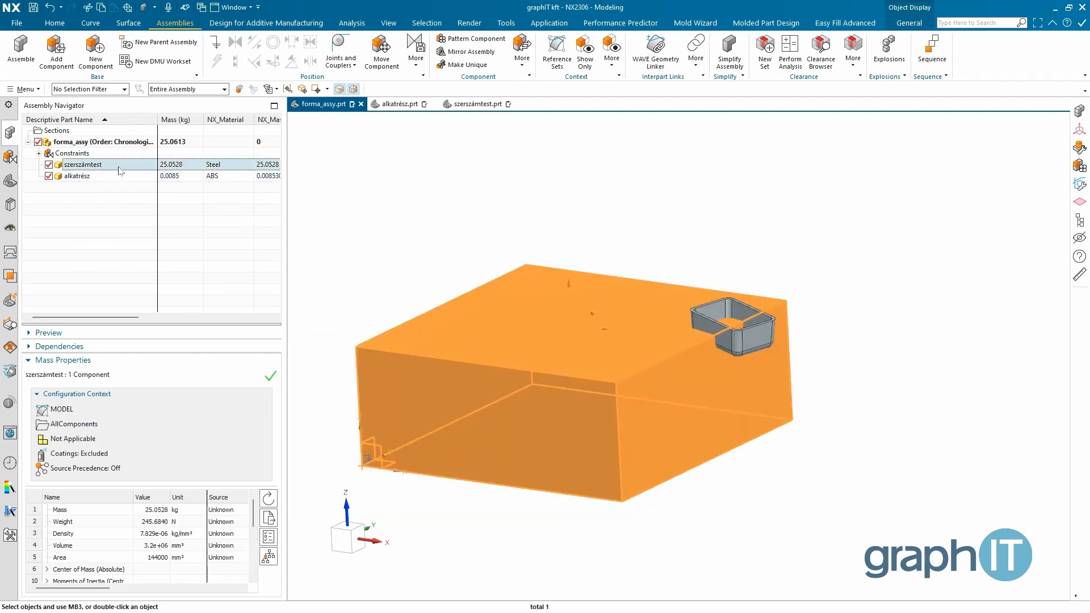
{"action": "left_click", "coordinate": [399, 106]}
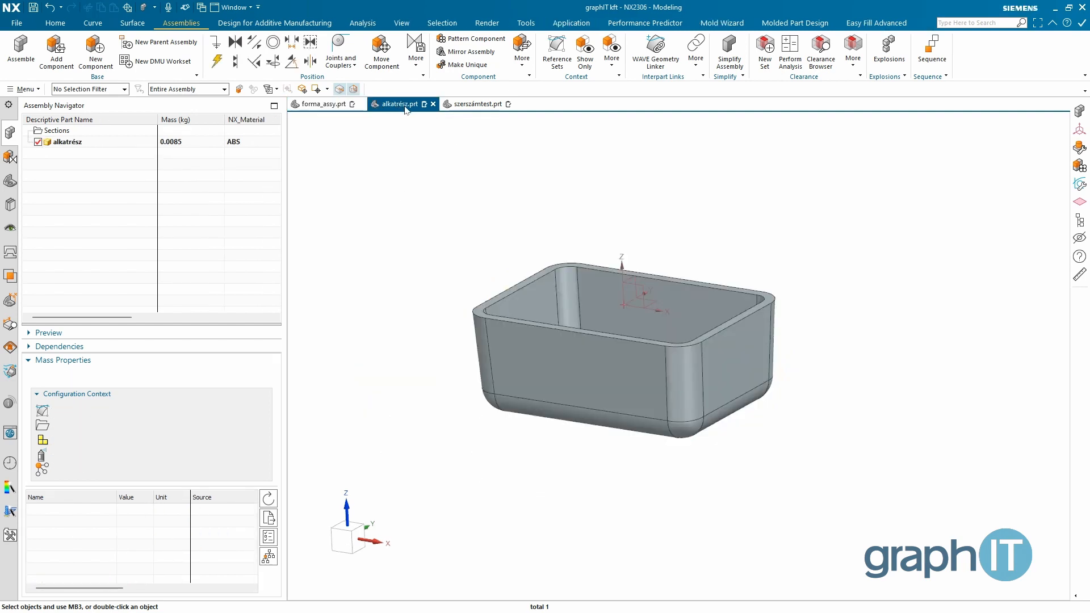
{"action": "left_click", "coordinate": [320, 105]}
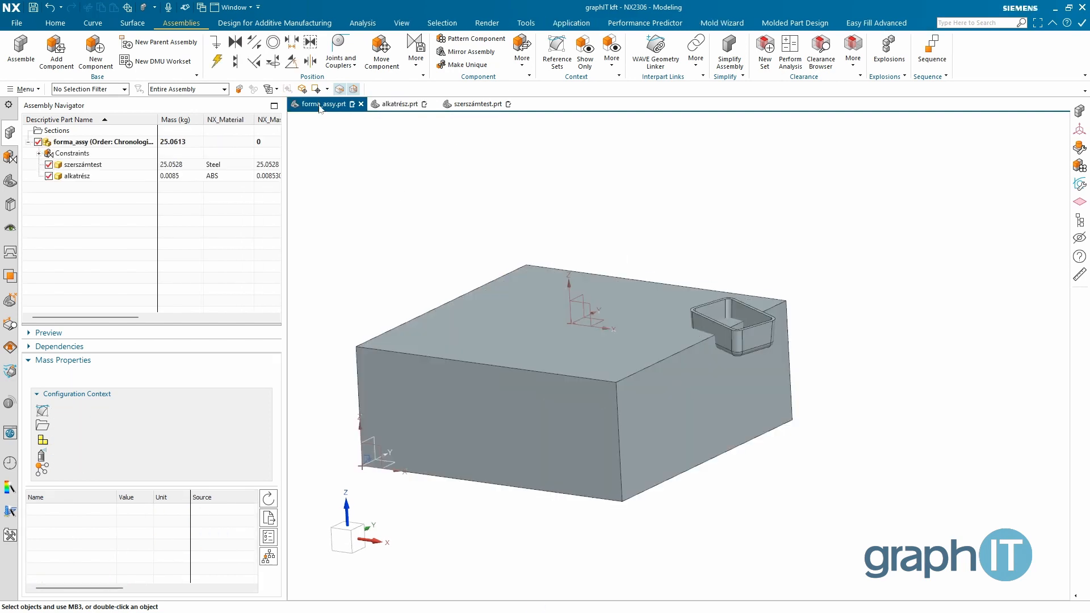
Replace the alkatrész component's reference set with Entire Part
{"action": "left_click", "coordinate": [83, 176]}
{"action": "right_click", "coordinate": [83, 176]}
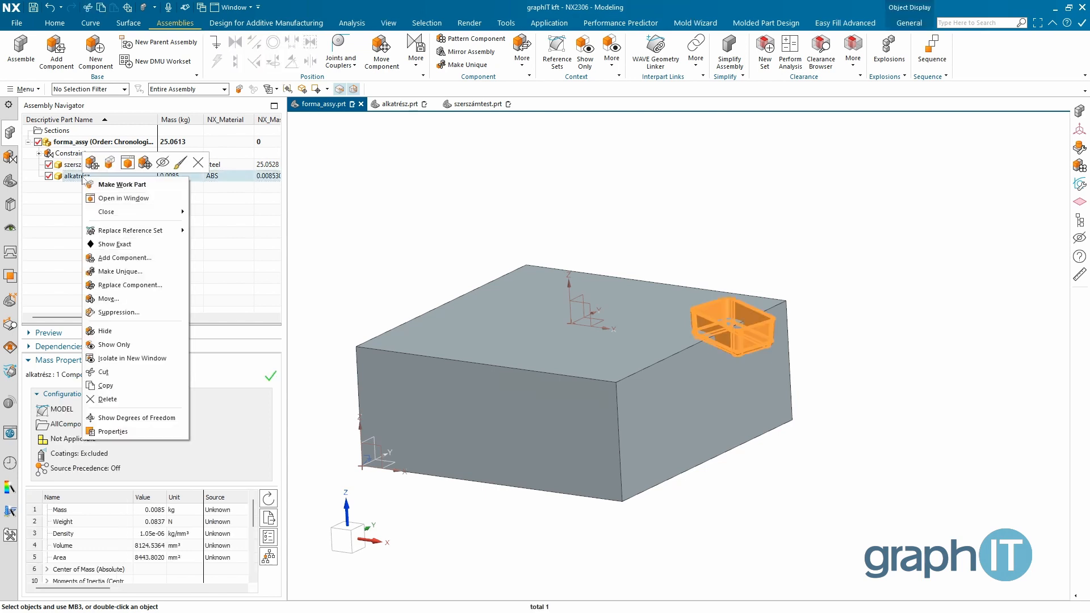
{"action": "mouse_move", "coordinate": [136, 233]}
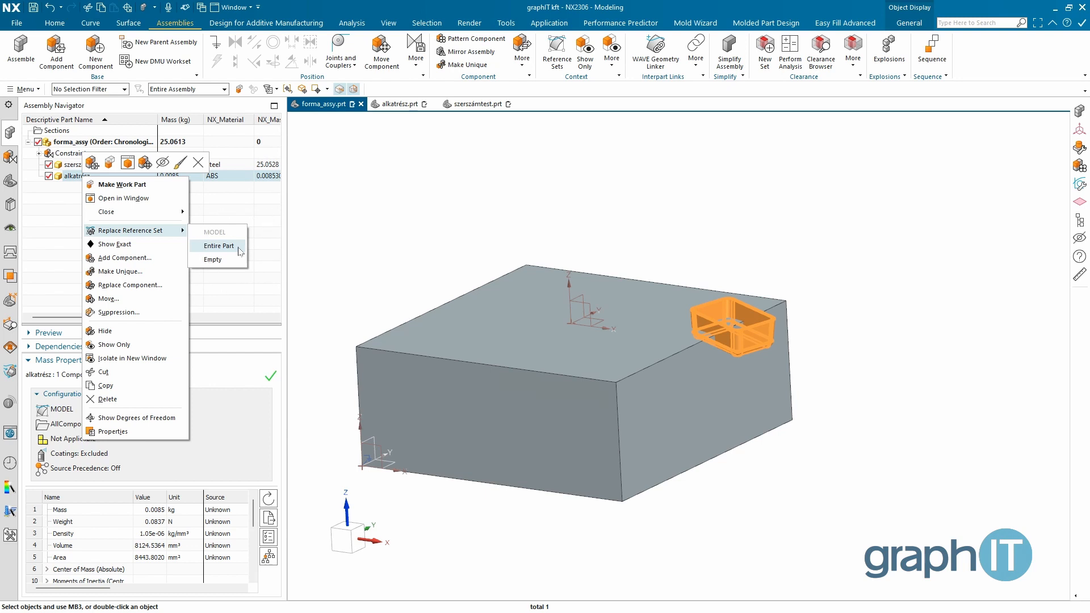
{"action": "left_click", "coordinate": [219, 246]}
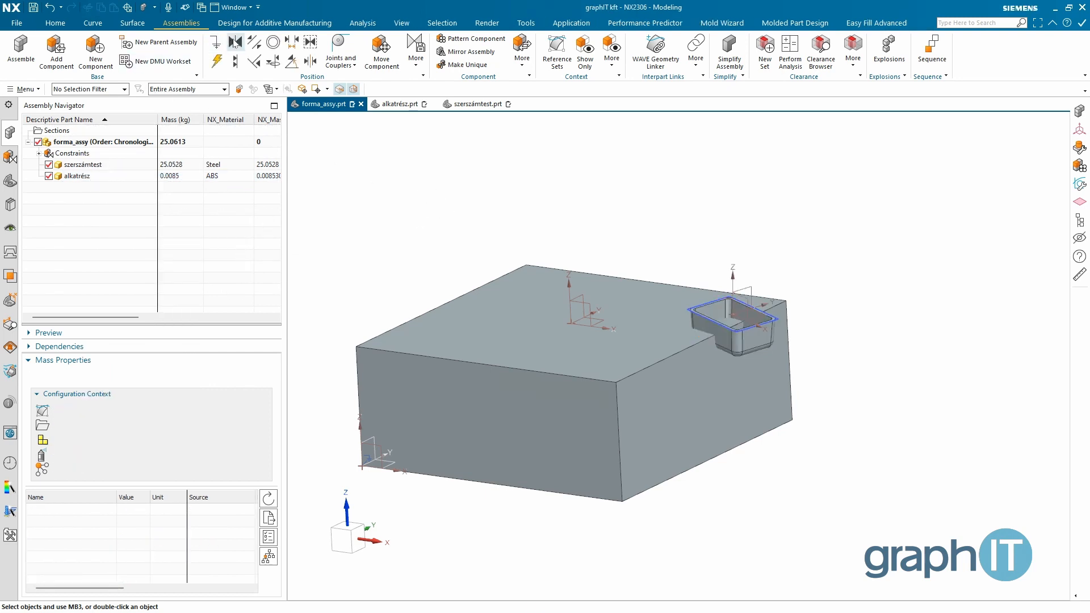
Constrain alkatrész's coordinate system to the coordinate system on the szerszámtest block's top face with a Touch constraint
{"action": "left_click", "coordinate": [234, 42]}
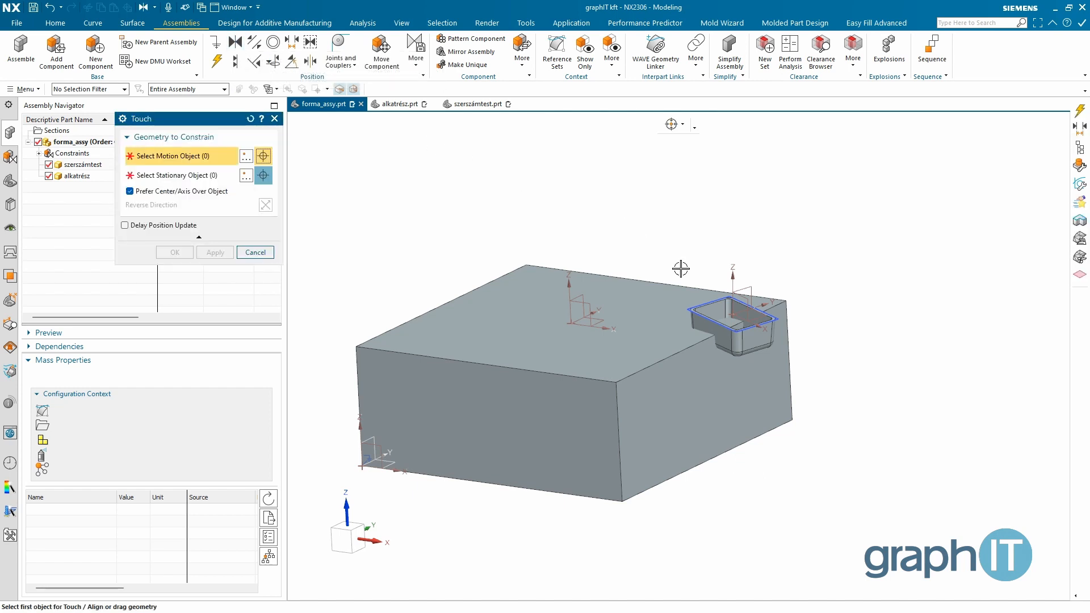
{"action": "left_click", "coordinate": [737, 313]}
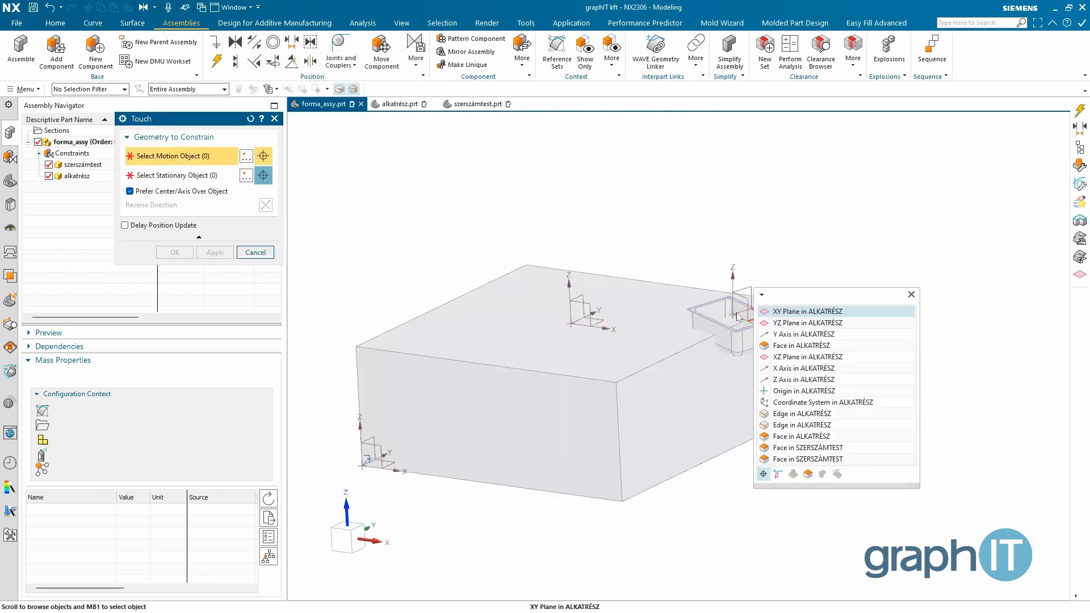
{"action": "left_click", "coordinate": [788, 402]}
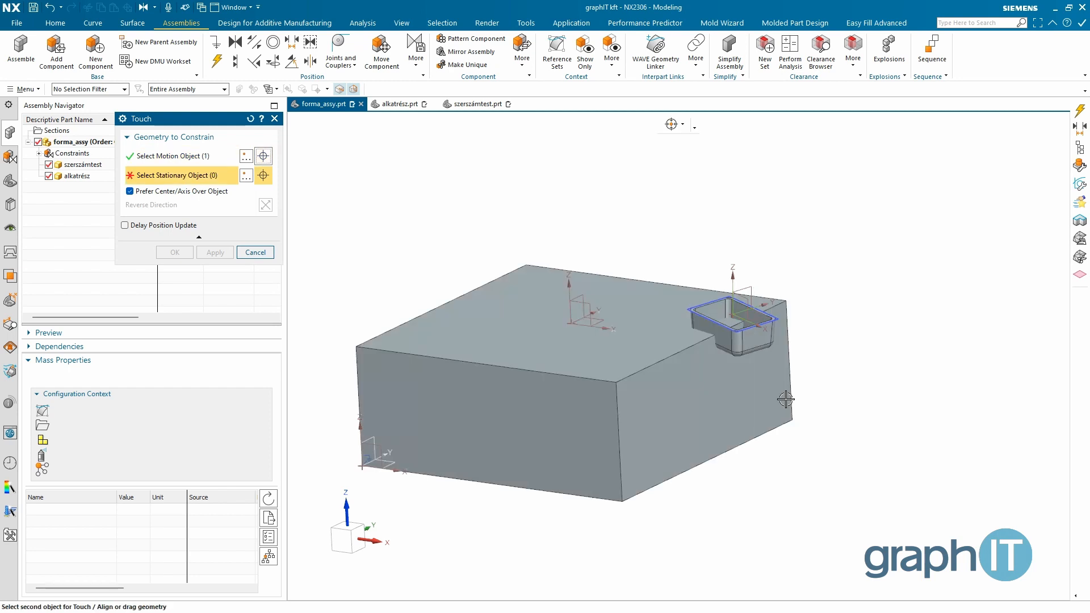
{"action": "left_click", "coordinate": [570, 318]}
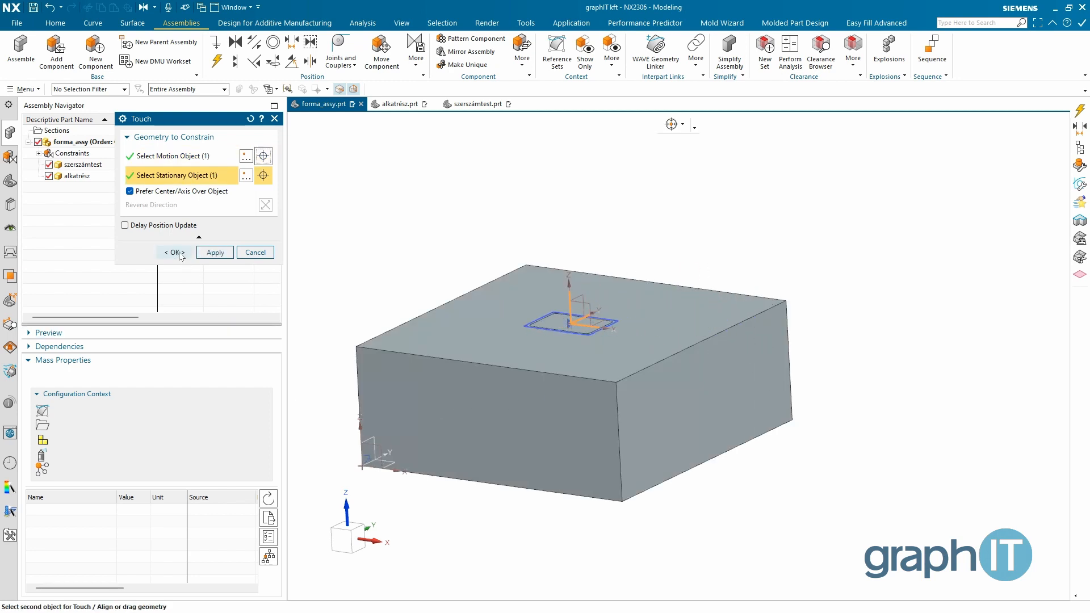
{"action": "left_click", "coordinate": [179, 253]}
Switch the alkatrész component's reference set back to MODEL
{"action": "right_click", "coordinate": [88, 178]}
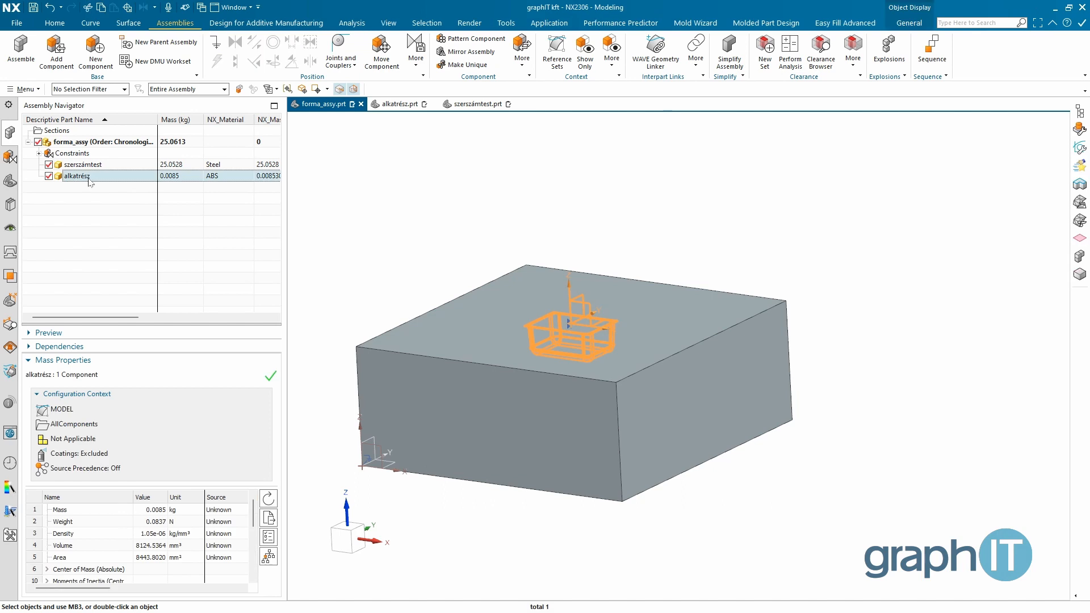
{"action": "mouse_move", "coordinate": [155, 235]}
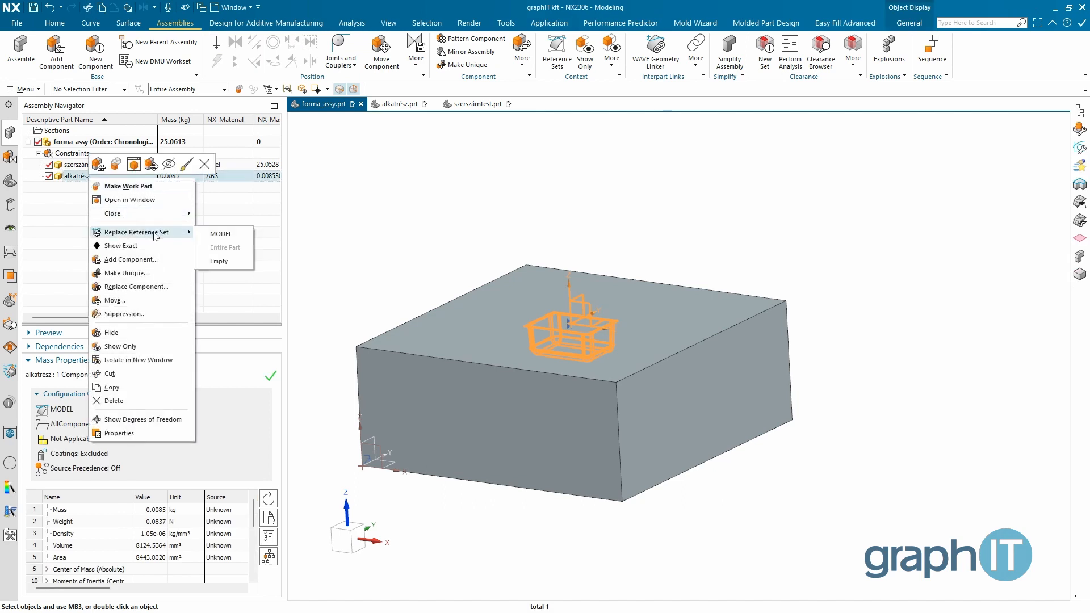
{"action": "left_click", "coordinate": [240, 238]}
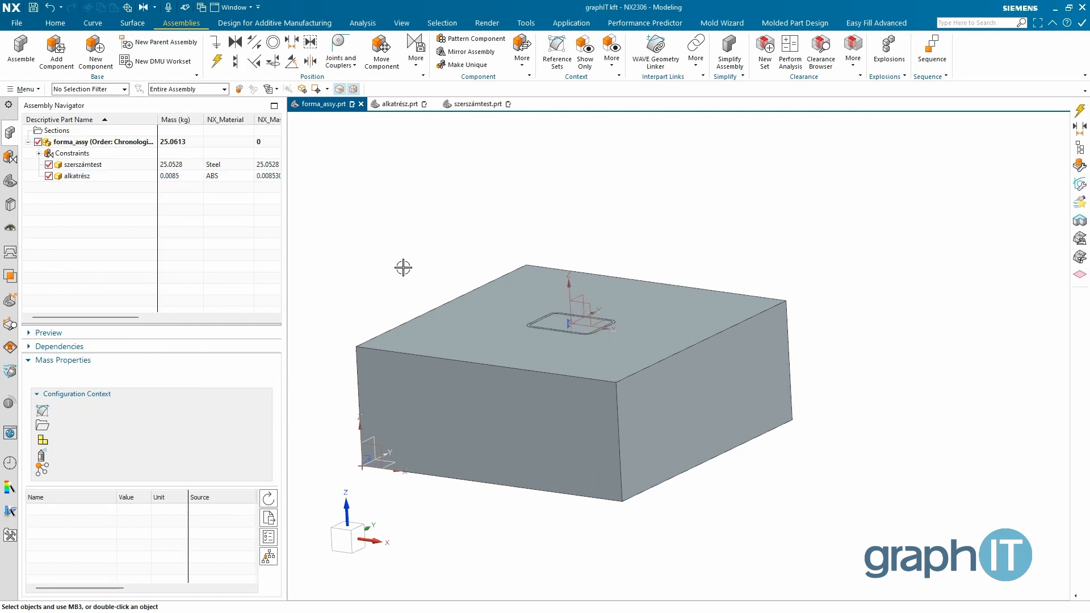
Create a new empty component under forma_assy with the Model reference set, Original layer option and WCS origin
{"action": "scroll", "coordinate": [406, 265], "scroll_direction": "up", "scroll_amount": 1}
{"action": "mouse_move", "coordinate": [614, 340]}
{"action": "middle_mouse_down"}
{"action": "mouse_move", "coordinate": [617, 379]}
{"action": "mouse_move", "coordinate": [616, 345]}
{"action": "middle_mouse_up"}
{"action": "left_click", "coordinate": [78, 177]}
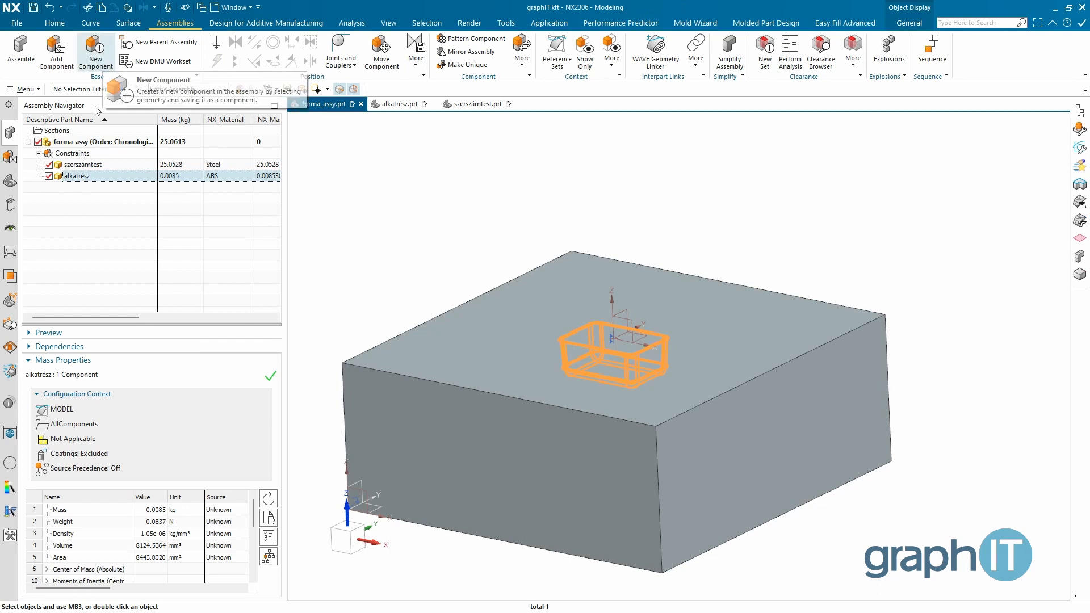
{"action": "left_click", "coordinate": [92, 141]}
{"action": "left_click", "coordinate": [95, 50]}
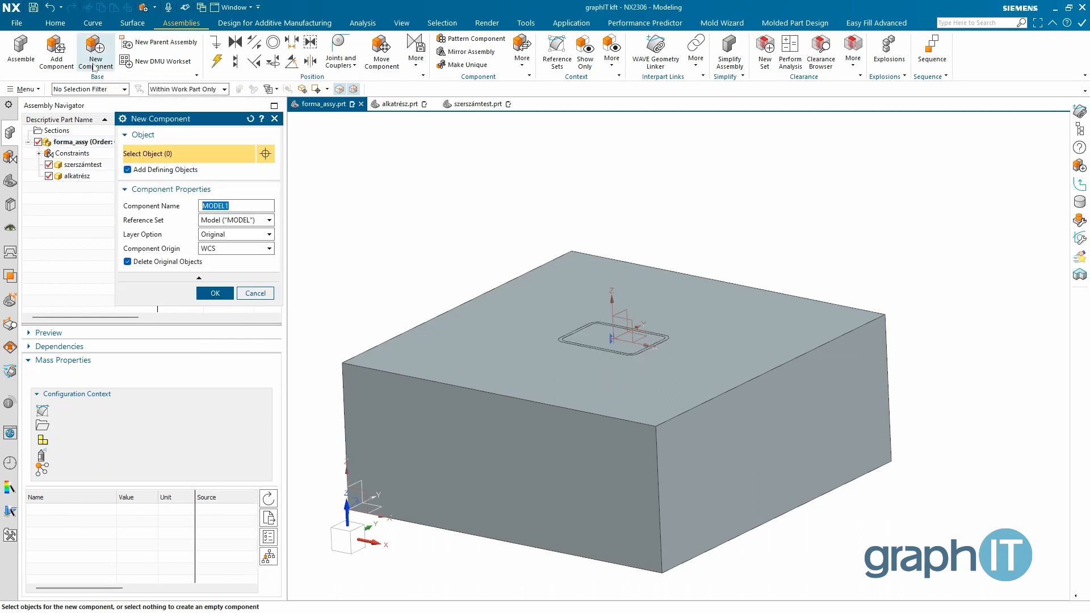
{"action": "left_click", "coordinate": [215, 293]}
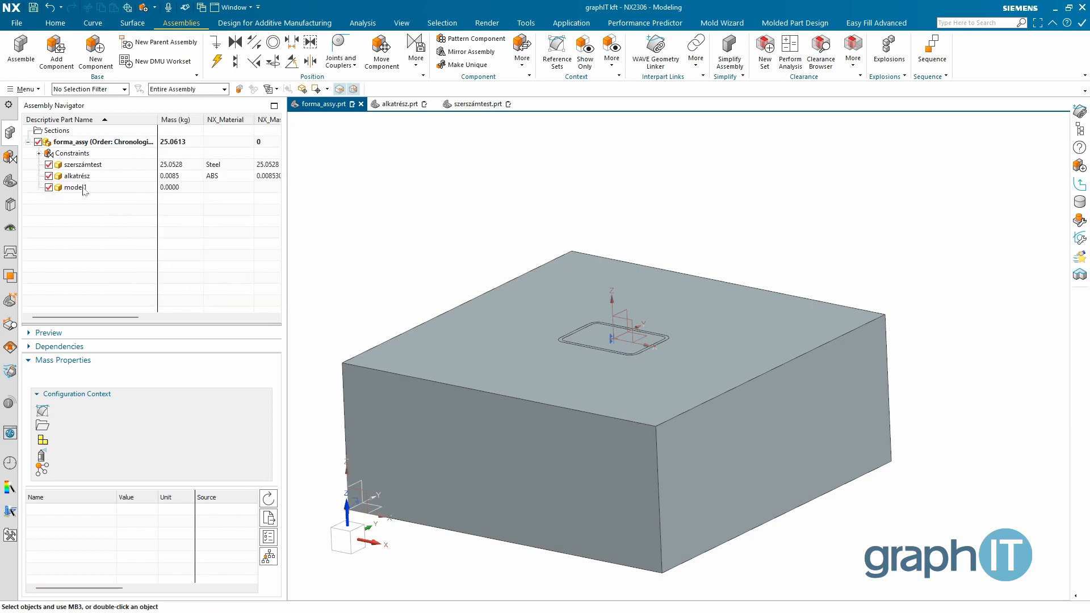
Open the new model1 component in its own window and save it under the name zsugoros_cavity
{"action": "left_click", "coordinate": [80, 187]}
{"action": "right_click", "coordinate": [84, 190]}
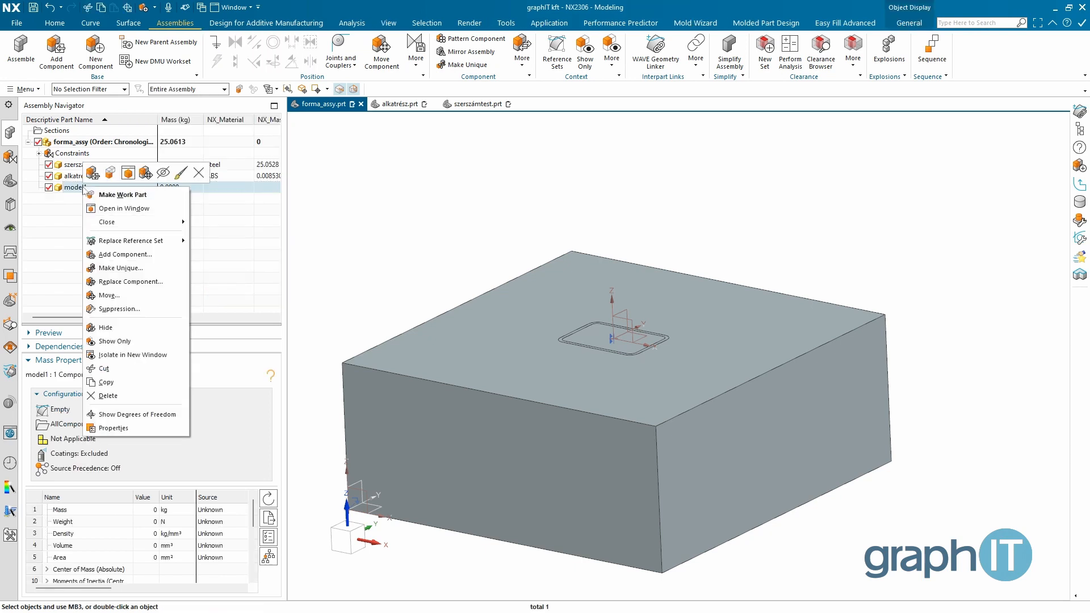
{"action": "left_click", "coordinate": [124, 209]}
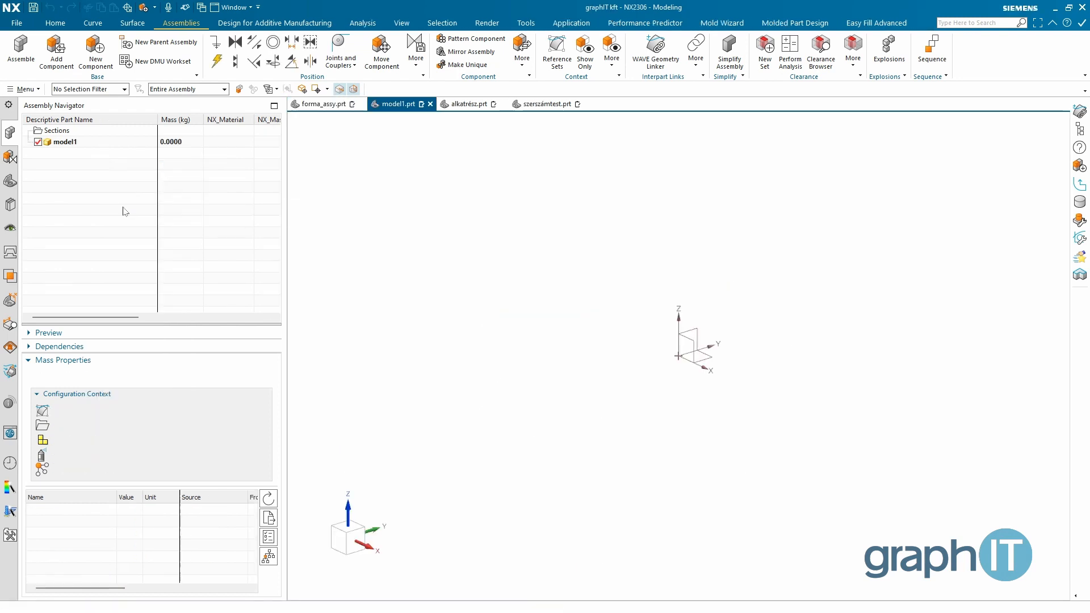
{"action": "left_click", "coordinate": [33, 7]}
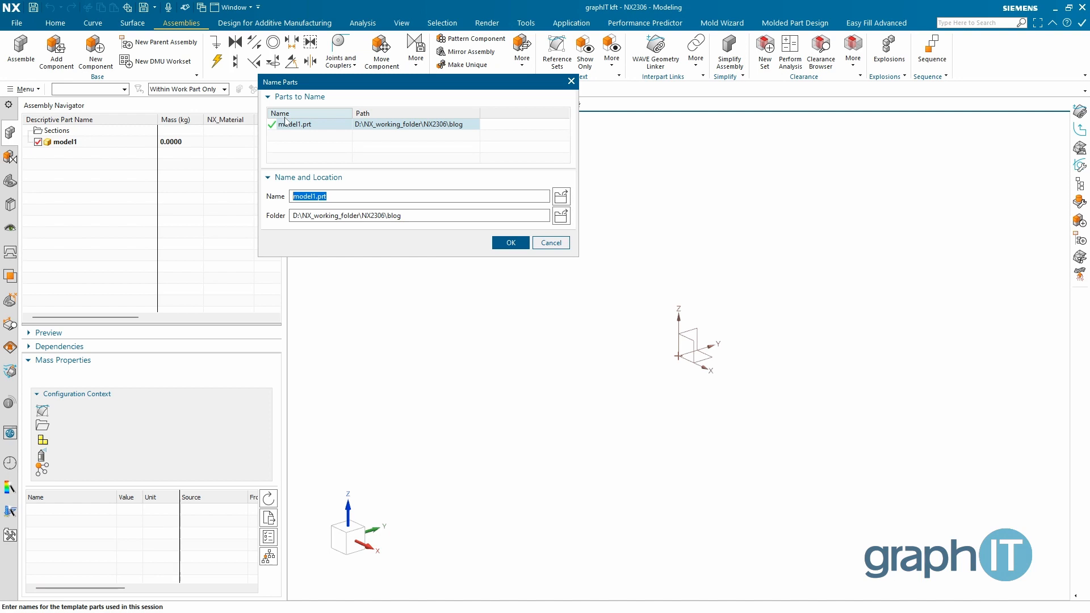
{"action": "type", "text": "zsugoros_cavity"}
{"action": "key", "text": "Return"}
{"action": "left_click", "coordinate": [512, 242]}
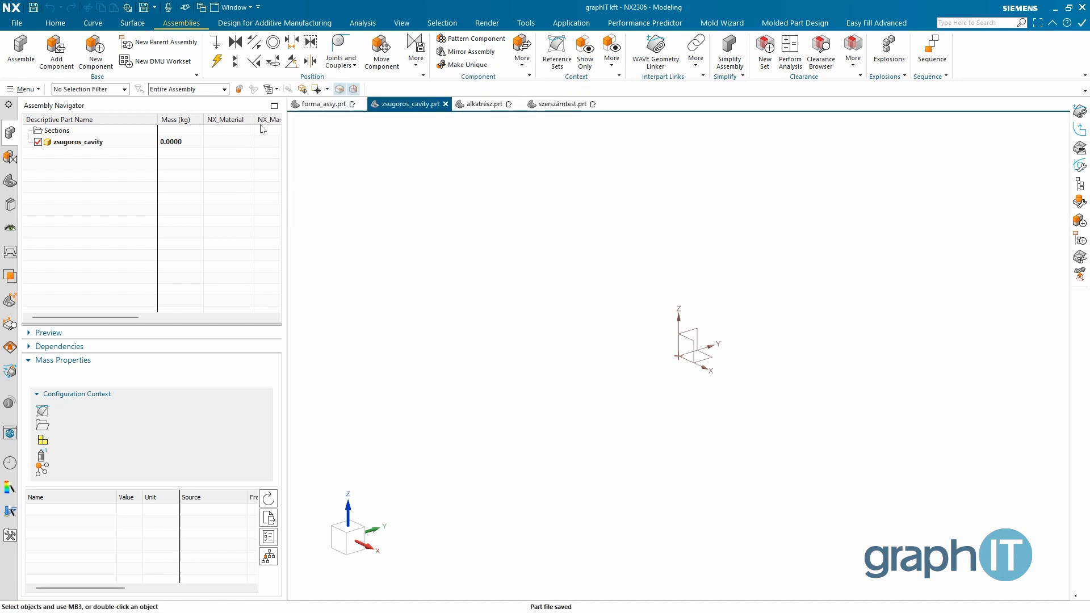
Return to the forma_assy assembly and make the zsugoros_cavity component the work part
{"action": "left_click", "coordinate": [308, 104]}
{"action": "right_click", "coordinate": [102, 189]}
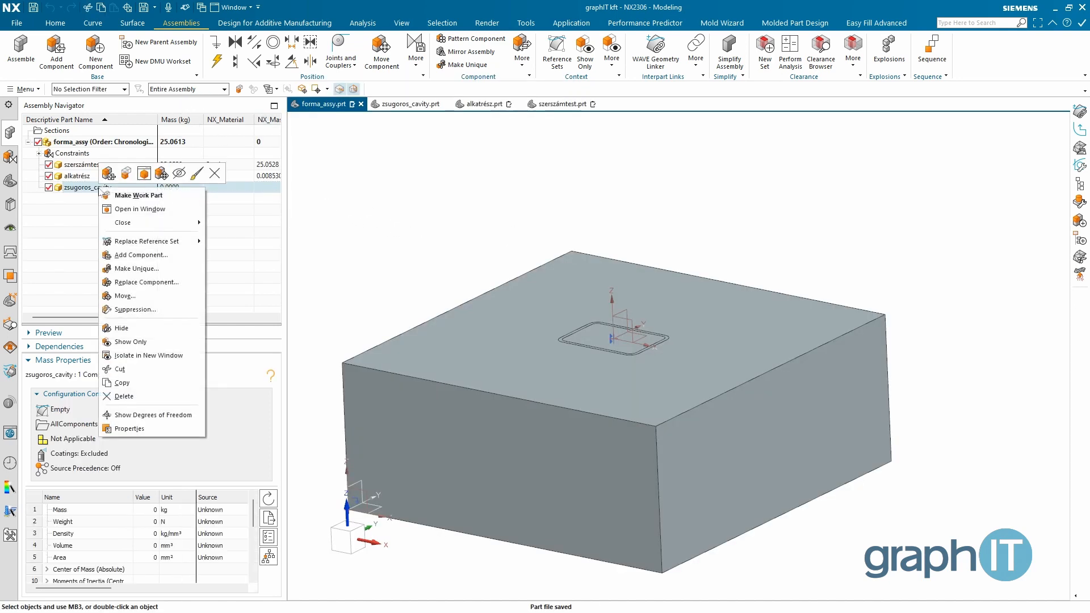
{"action": "left_click", "coordinate": [117, 197]}
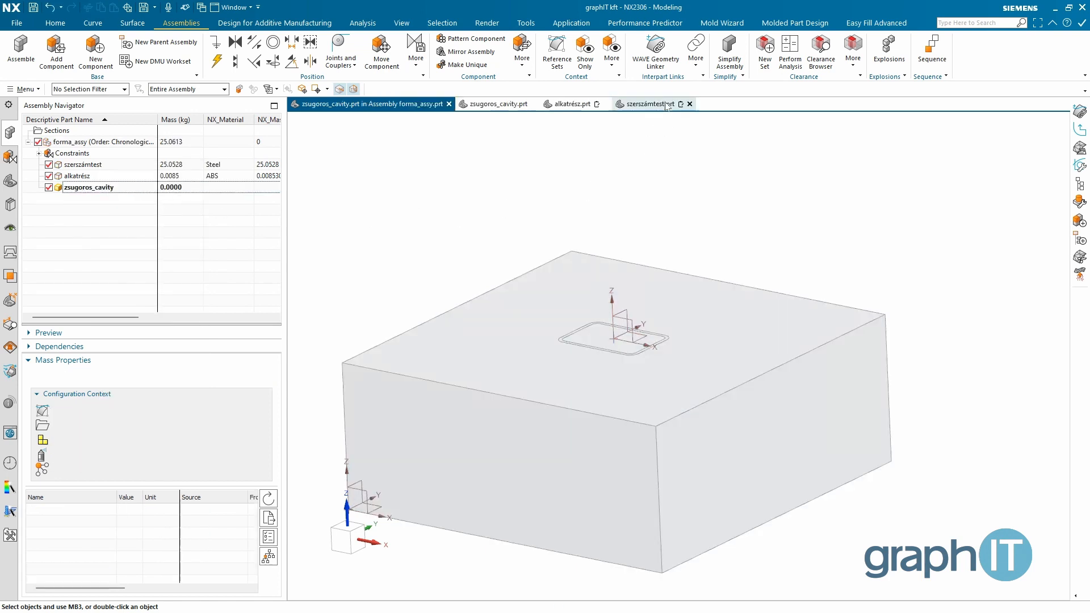
Link the alkatrész solid body into zsugoros_cavity with WAVE Geometry Linker, using the Body type
{"action": "left_click", "coordinate": [656, 50]}
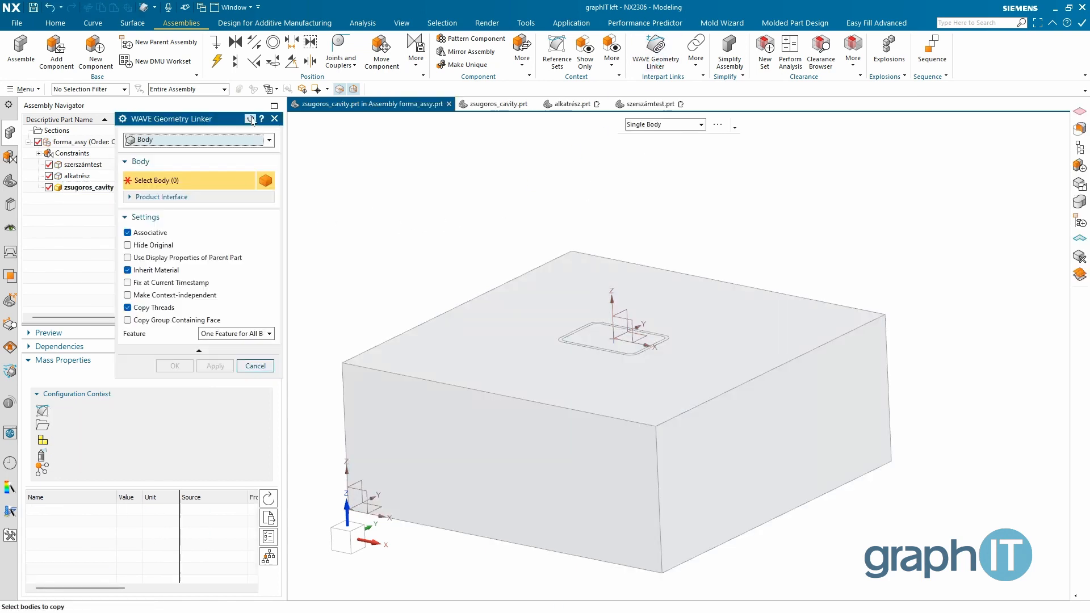
{"action": "left_click", "coordinate": [199, 139]}
{"action": "left_click", "coordinate": [162, 153]}
{"action": "left_click", "coordinate": [199, 140]}
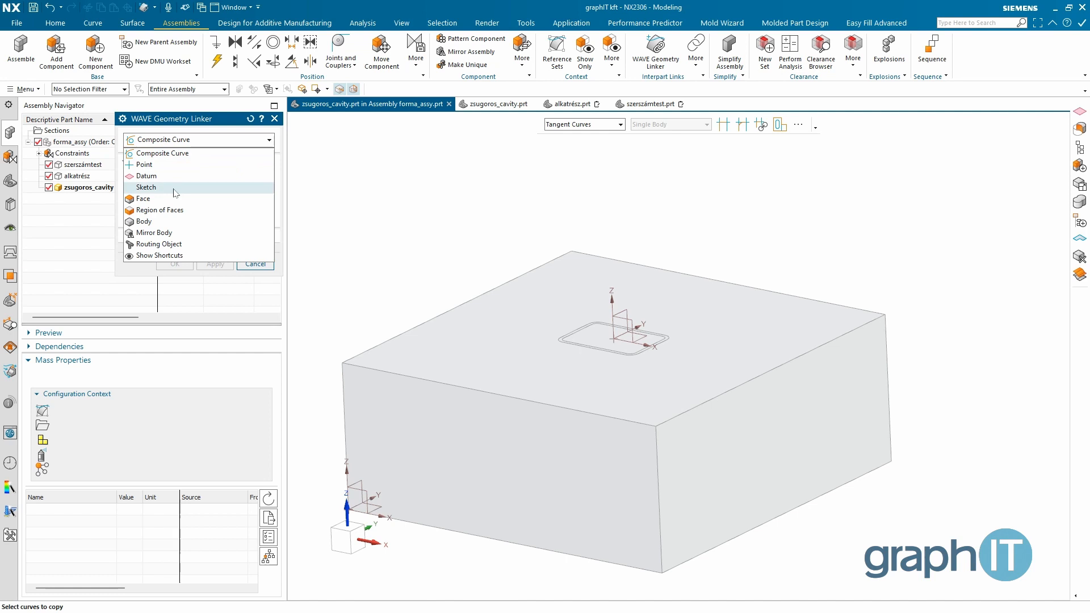
{"action": "left_click", "coordinate": [165, 221]}
{"action": "left_click", "coordinate": [85, 179]}
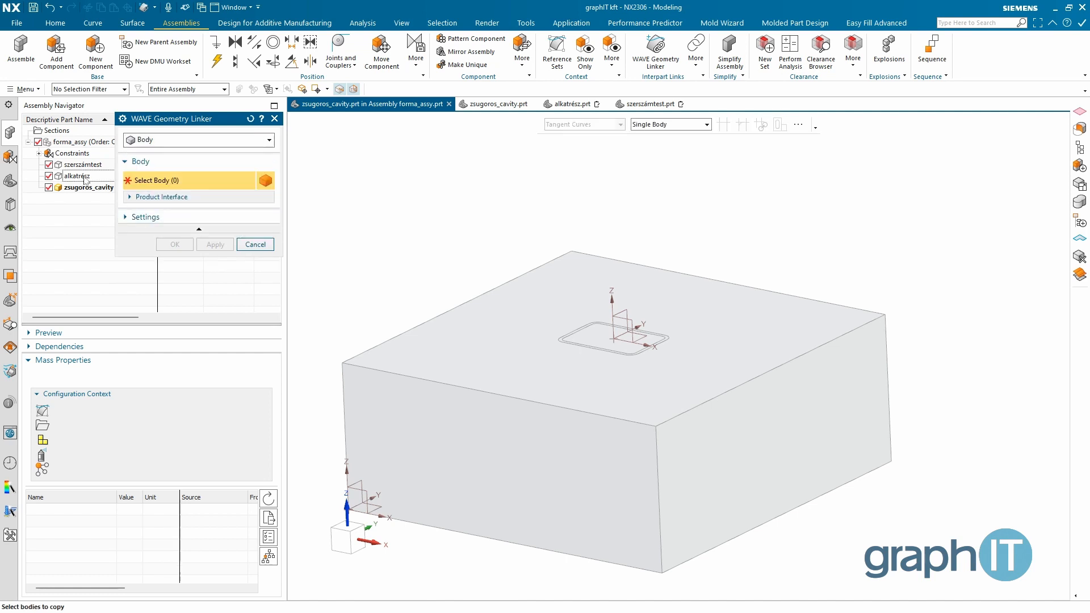
{"action": "left_click", "coordinate": [568, 340]}
{"action": "left_click", "coordinate": [647, 350]}
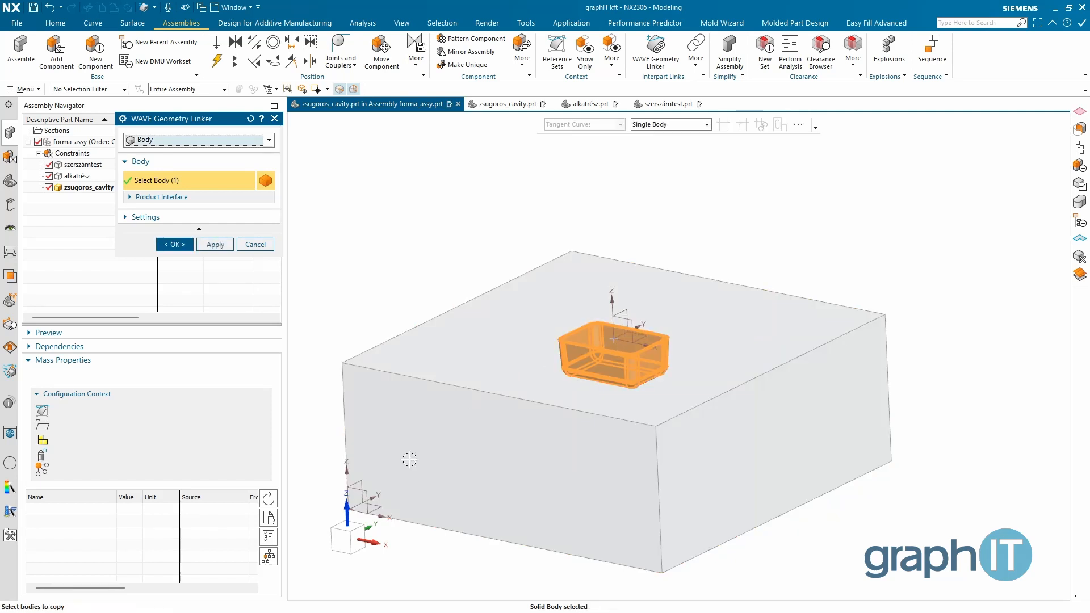
{"action": "left_click", "coordinate": [188, 246]}
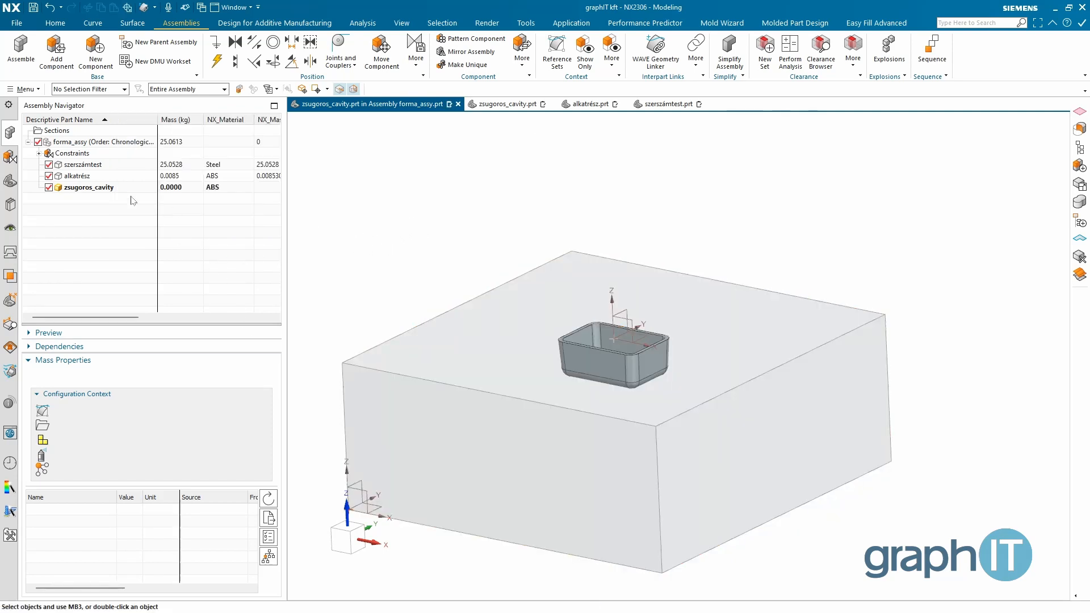
Make forma_assy the work part, inspect the linked body in zsugoros_cavity's own window and return to the assembly
{"action": "double_click", "coordinate": [113, 141]}
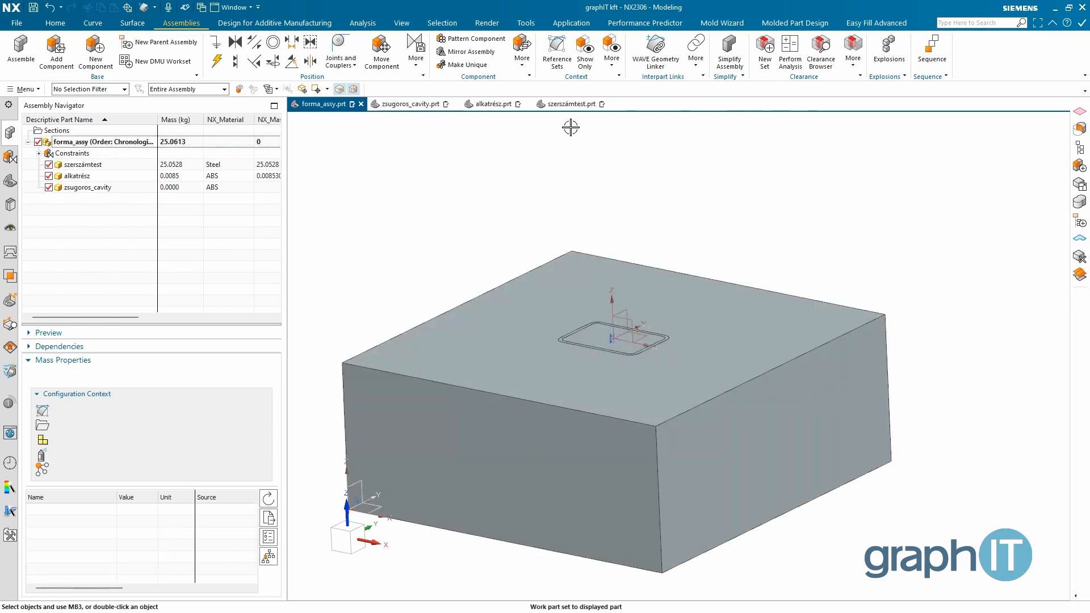
{"action": "left_click", "coordinate": [418, 106]}
{"action": "scroll", "coordinate": [862, 299], "scroll_direction": "up", "scroll_amount": 8}
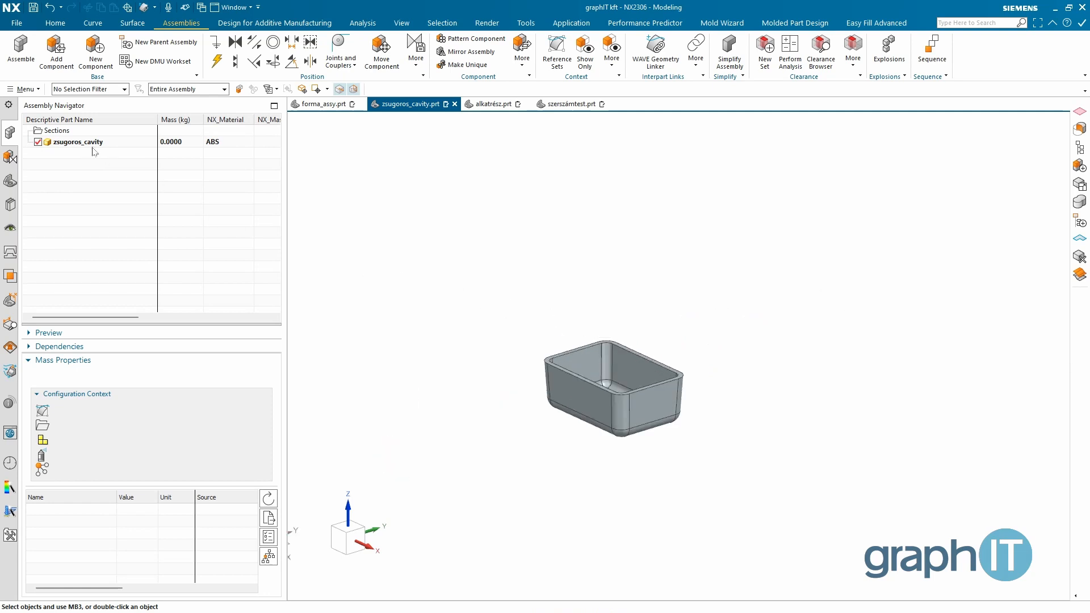
{"action": "left_click", "coordinate": [565, 106]}
{"action": "left_click", "coordinate": [323, 105]}
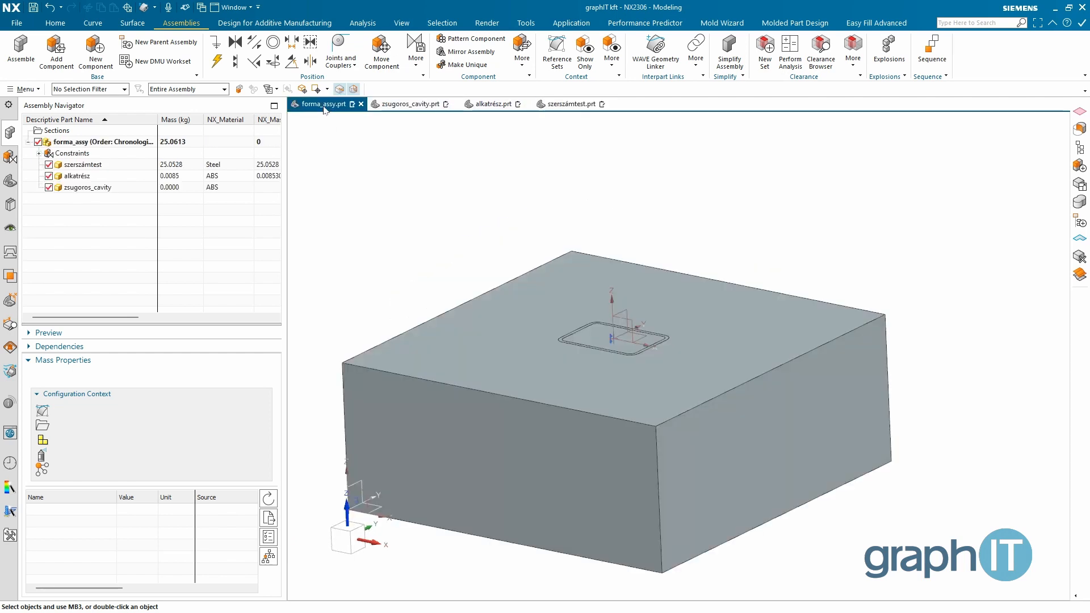
Make zsugoros_cavity the work part and WAVE-link the szerszámtest coordinate system on the block's top face into it as a Datum
{"action": "double_click", "coordinate": [102, 189]}
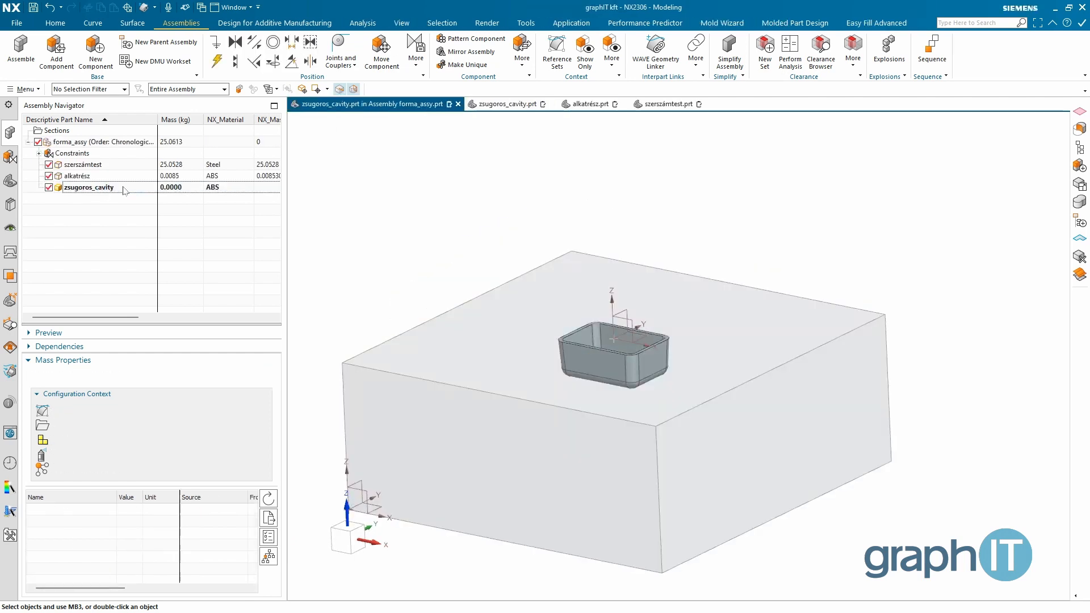
{"action": "left_click", "coordinate": [656, 54]}
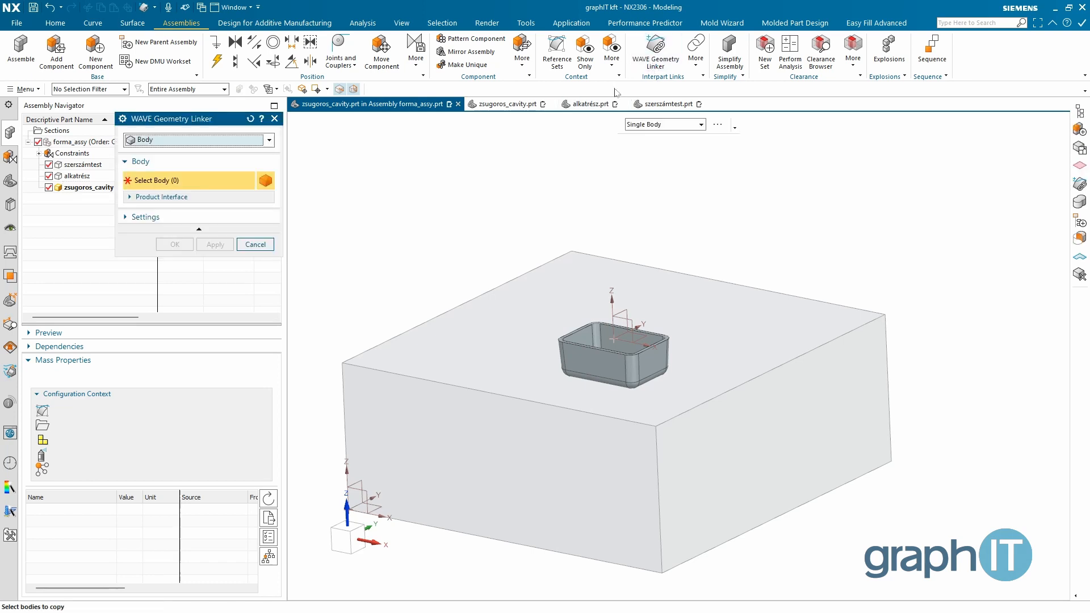
{"action": "left_click", "coordinate": [204, 140]}
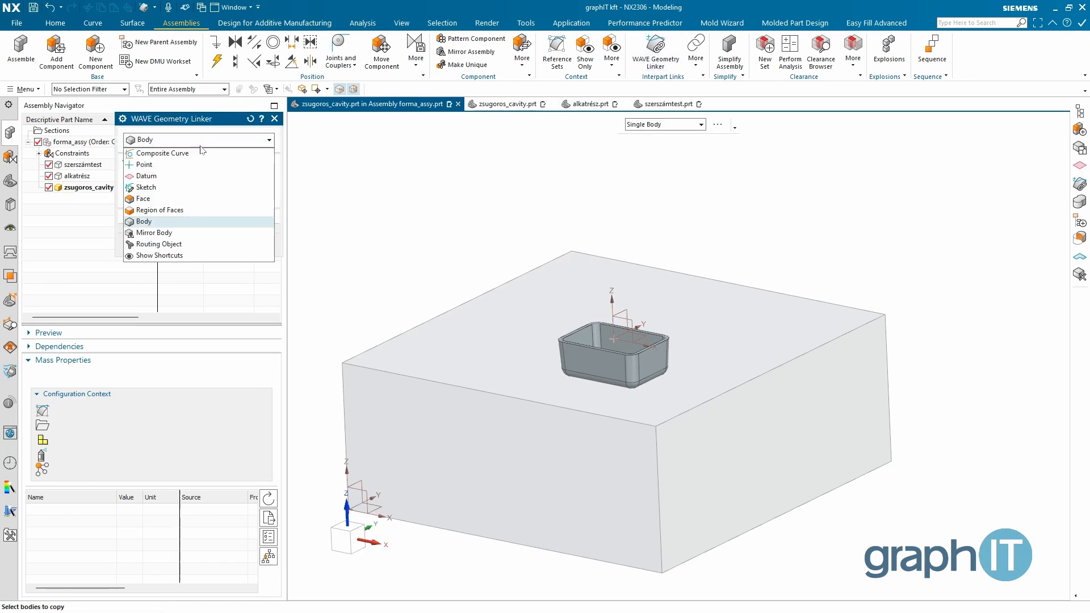
{"action": "left_click", "coordinate": [170, 176]}
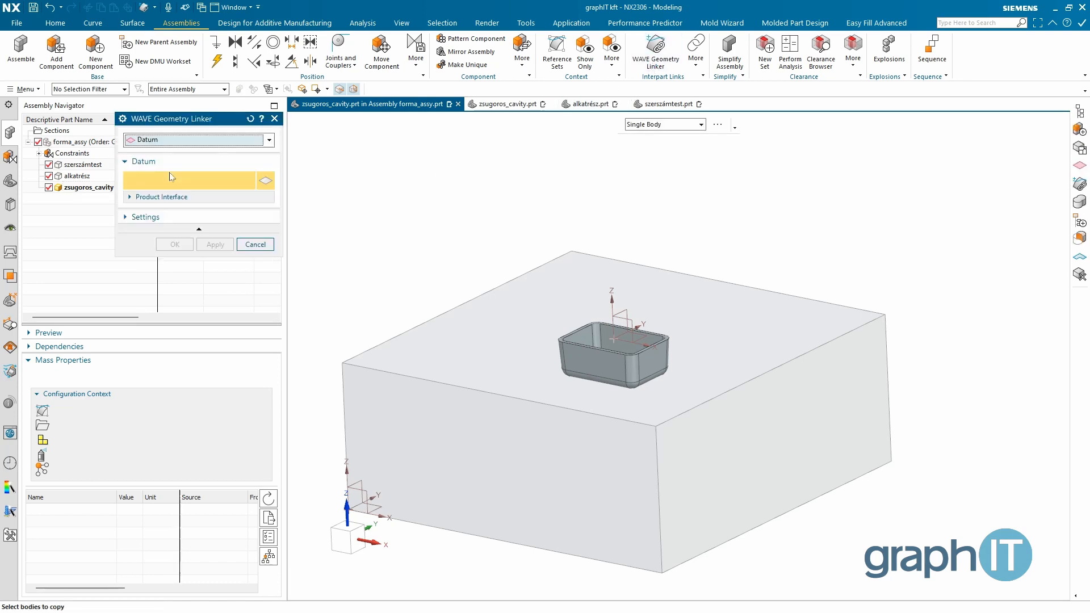
{"action": "left_click", "coordinate": [617, 338]}
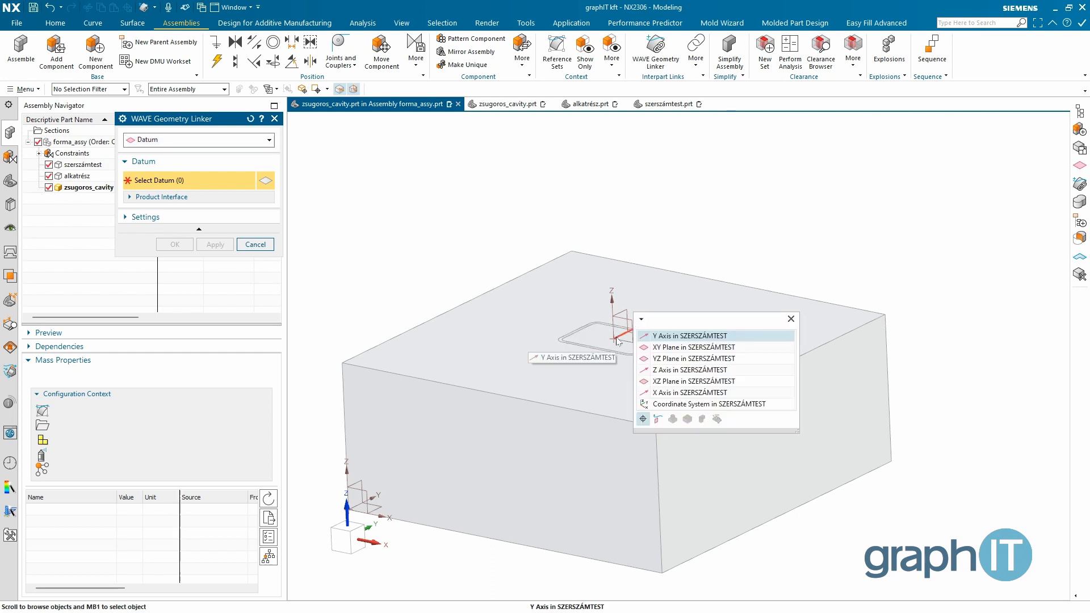
{"action": "left_click", "coordinate": [673, 400]}
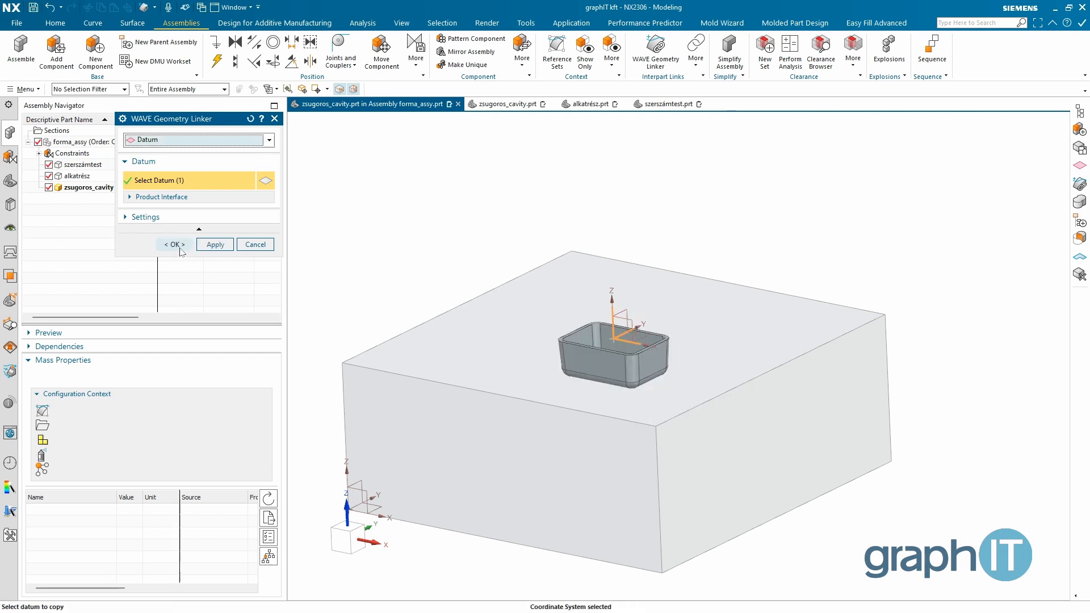
{"action": "left_click", "coordinate": [175, 244]}
Scale the linked body in the zsugoros_cavity part uniformly by a factor of 1.03 about the linked coordinate system's origin
{"action": "double_click", "coordinate": [83, 146]}
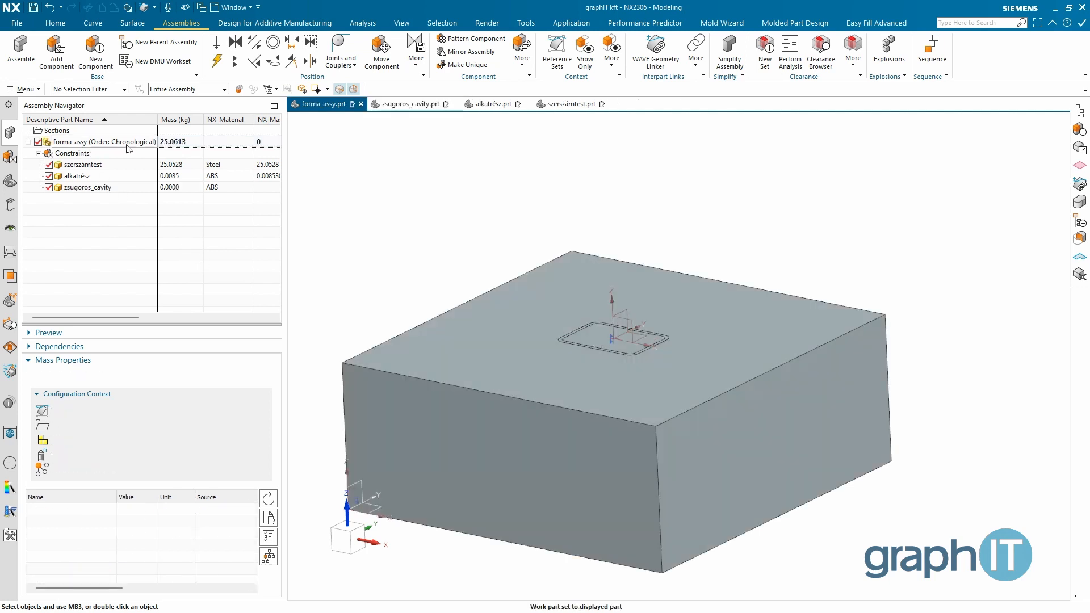
{"action": "left_click", "coordinate": [418, 110]}
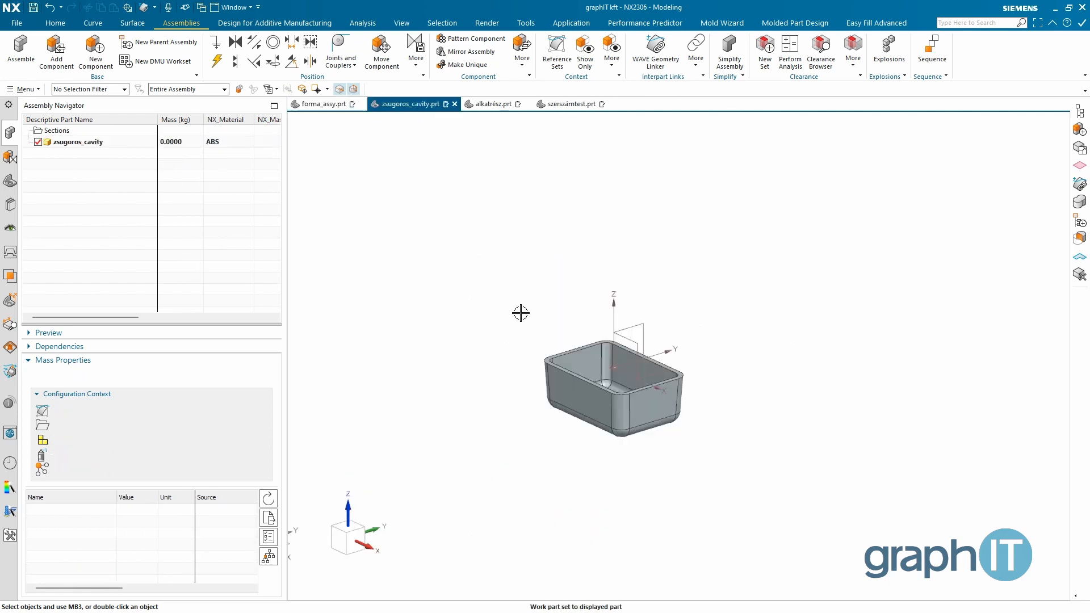
{"action": "mouse_move", "coordinate": [521, 290]}
{"action": "middle_mouse_down"}
{"action": "mouse_move", "coordinate": [555, 273]}
{"action": "mouse_move", "coordinate": [533, 292]}
{"action": "middle_mouse_up"}
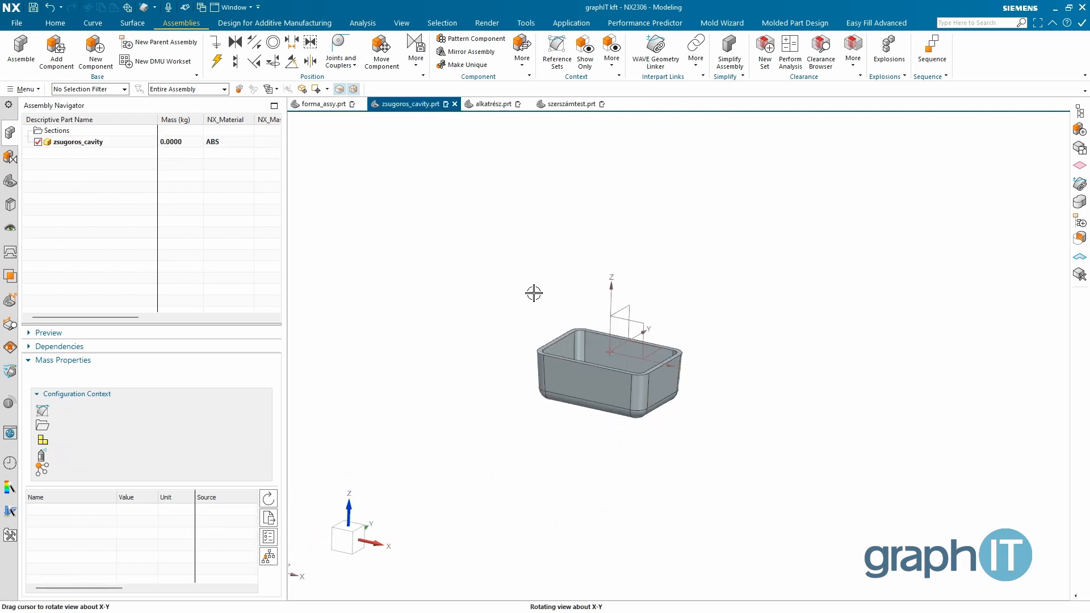
{"action": "left_click", "coordinate": [55, 23]}
{"action": "left_click", "coordinate": [388, 59]}
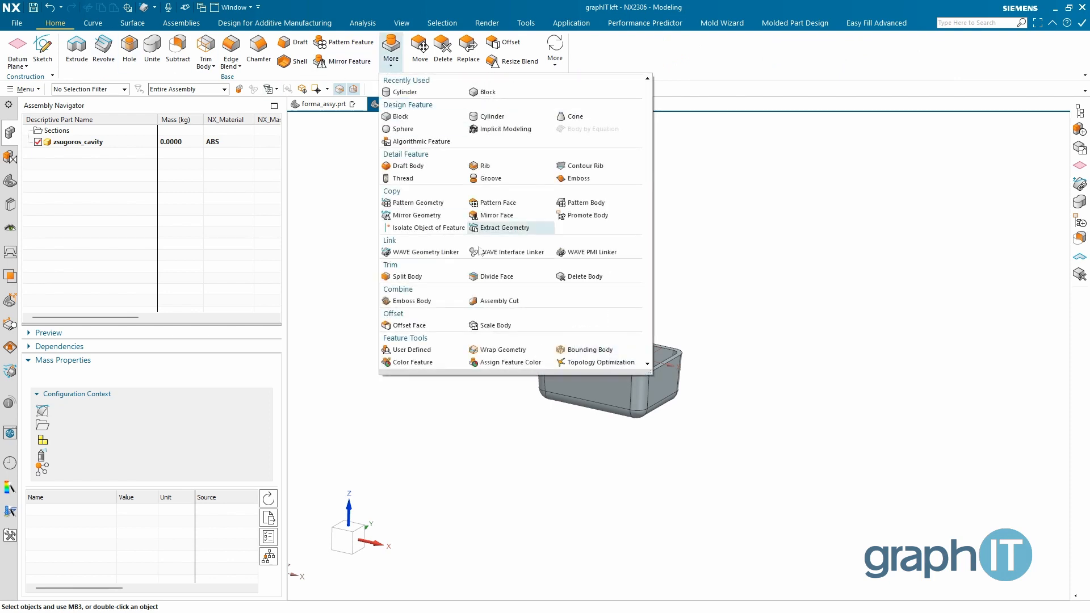
{"action": "left_click", "coordinate": [502, 324]}
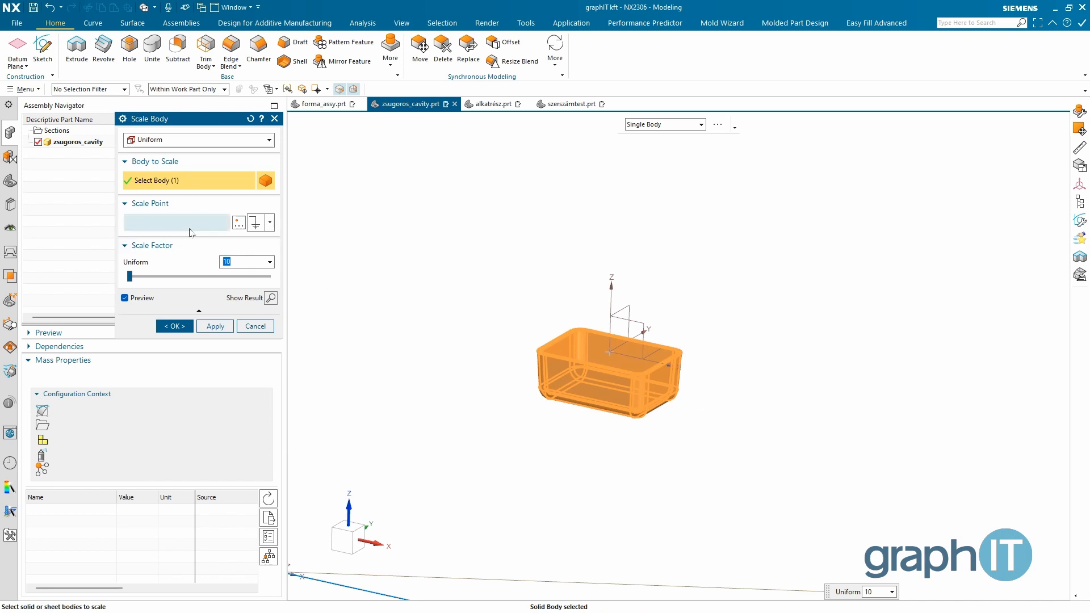
{"action": "left_click", "coordinate": [170, 222]}
{"action": "left_click", "coordinate": [613, 352]}
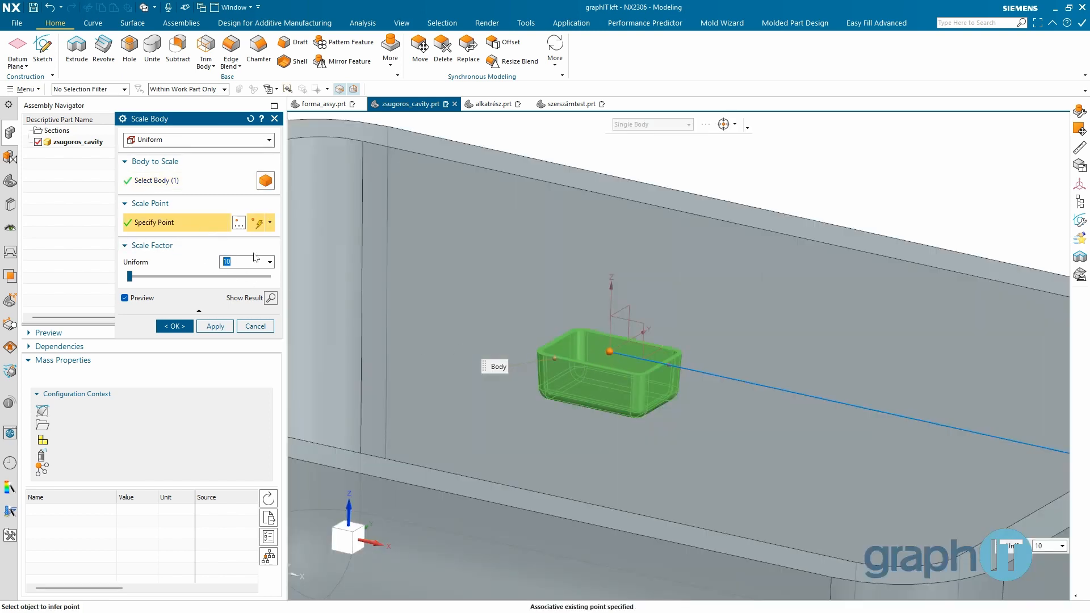
{"action": "key", "text": "Return"}
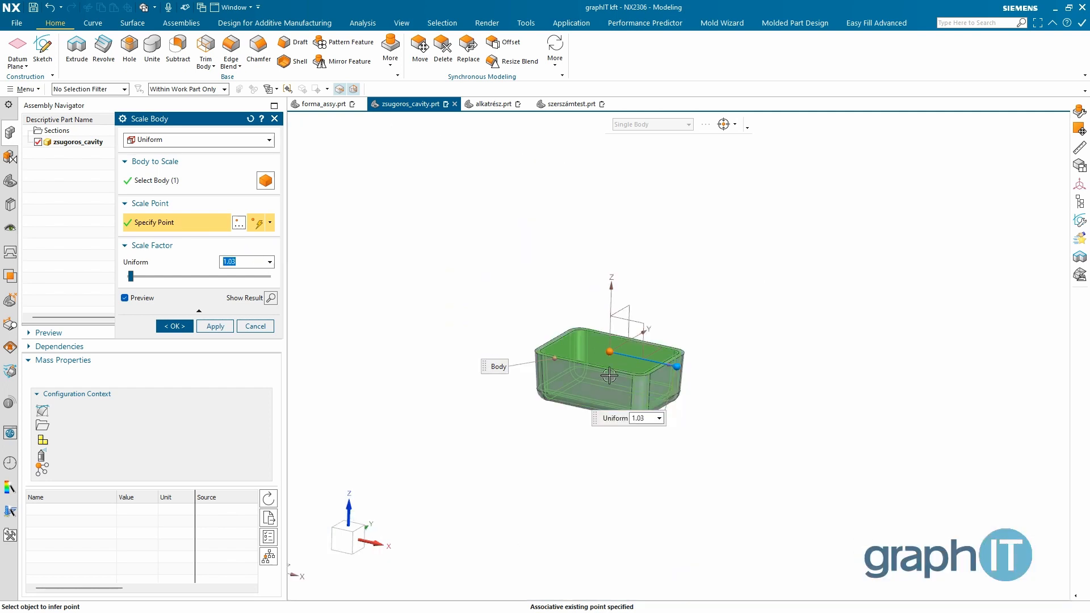
{"action": "scroll", "coordinate": [653, 346], "scroll_direction": "up", "scroll_amount": 5}
{"action": "mouse_move", "coordinate": [653, 345]}
{"action": "middle_mouse_down"}
{"action": "mouse_move", "coordinate": [659, 380]}
{"action": "mouse_move", "coordinate": [658, 353]}
{"action": "middle_mouse_up"}
{"action": "left_click", "coordinate": [175, 325]}
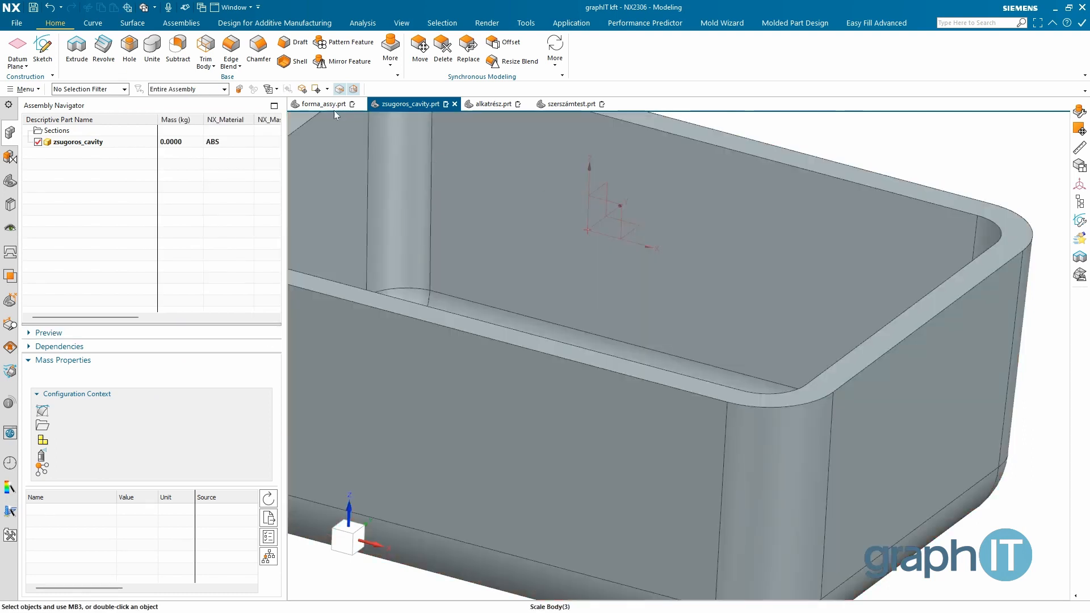
Change the zsugoros_cavity component's display colour to blue in the forma_assy assembly
{"action": "left_click", "coordinate": [331, 107]}
{"action": "left_click", "coordinate": [87, 188]}
{"action": "right_click", "coordinate": [91, 187]}
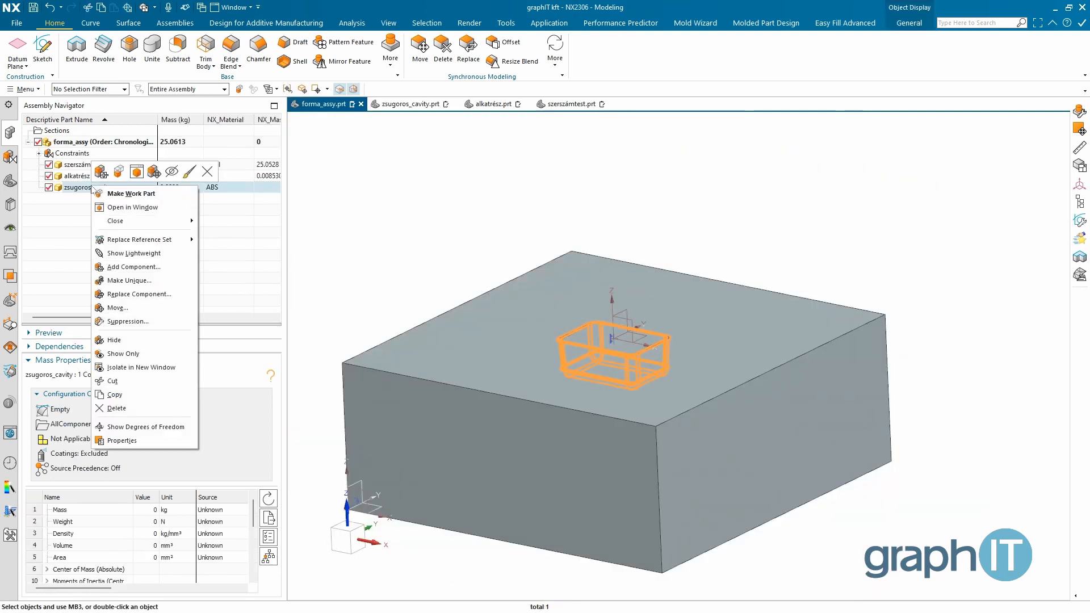
{"action": "left_click", "coordinate": [193, 174]}
{"action": "left_click", "coordinate": [244, 187]}
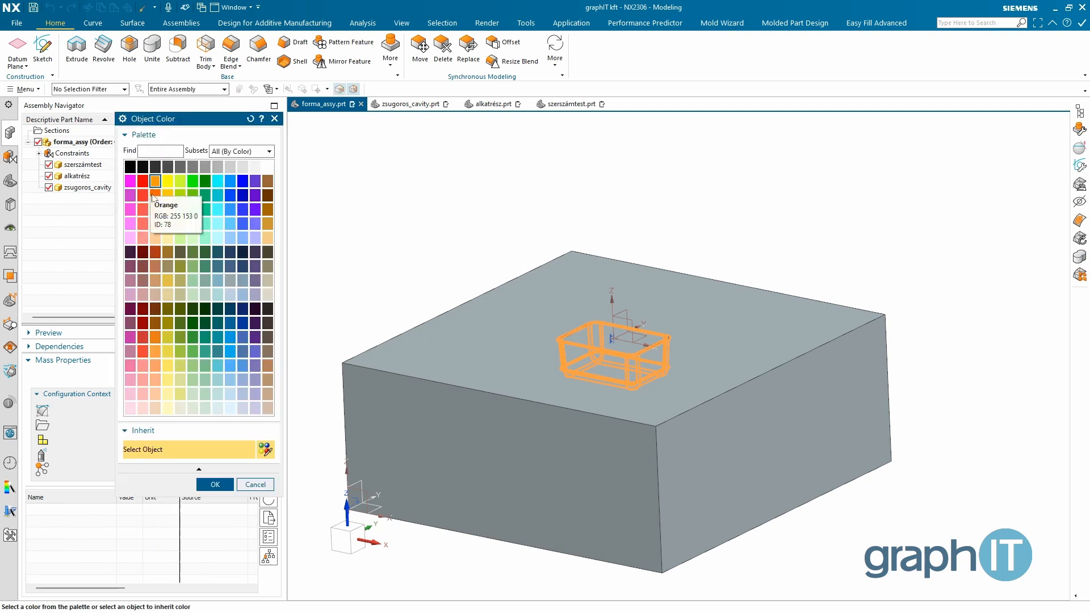
{"action": "left_click", "coordinate": [242, 210]}
{"action": "left_click", "coordinate": [215, 484]}
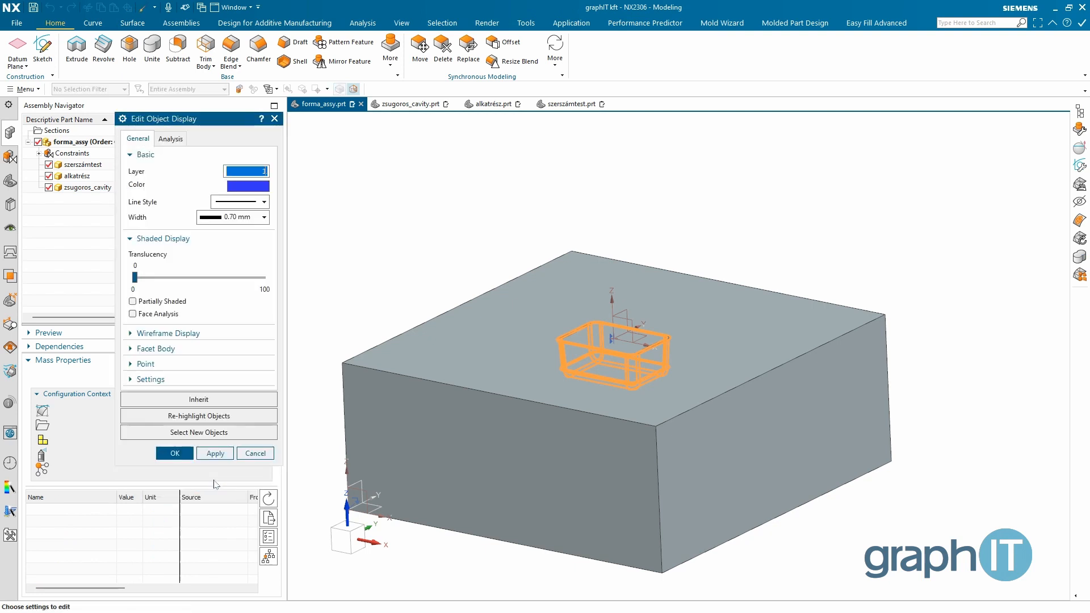
{"action": "left_click", "coordinate": [175, 453]}
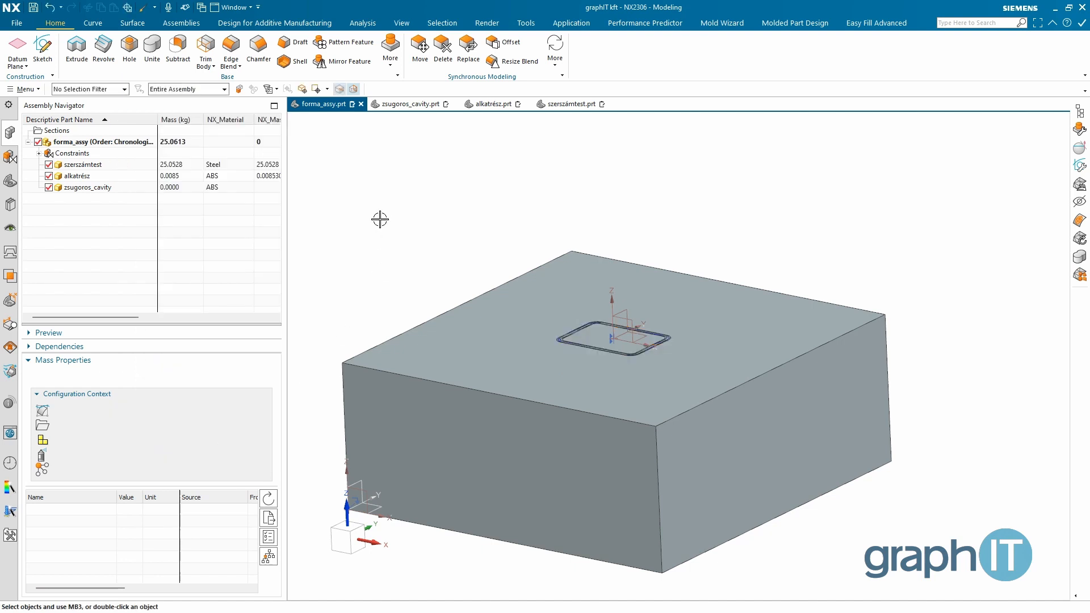
Examine the cavity outline on the block's top face and hide the alkatrész component
{"action": "middle_click_drag", "start_coordinate": [637, 370], "coordinate": [649, 388]}
{"action": "scroll", "coordinate": [658, 377], "scroll_direction": "up", "scroll_amount": 3}
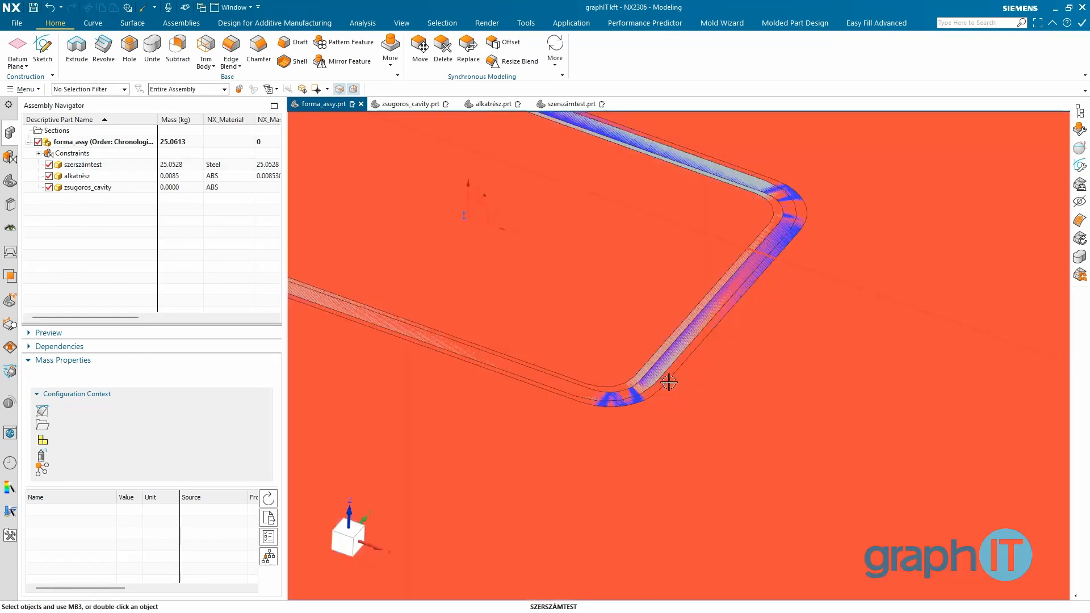
{"action": "scroll", "coordinate": [667, 382], "scroll_direction": "down", "scroll_amount": 5}
{"action": "middle_click_drag", "start_coordinate": [589, 377], "coordinate": [652, 359], "text": "shift"}
{"action": "middle_click_drag", "start_coordinate": [651, 359], "coordinate": [621, 321]}
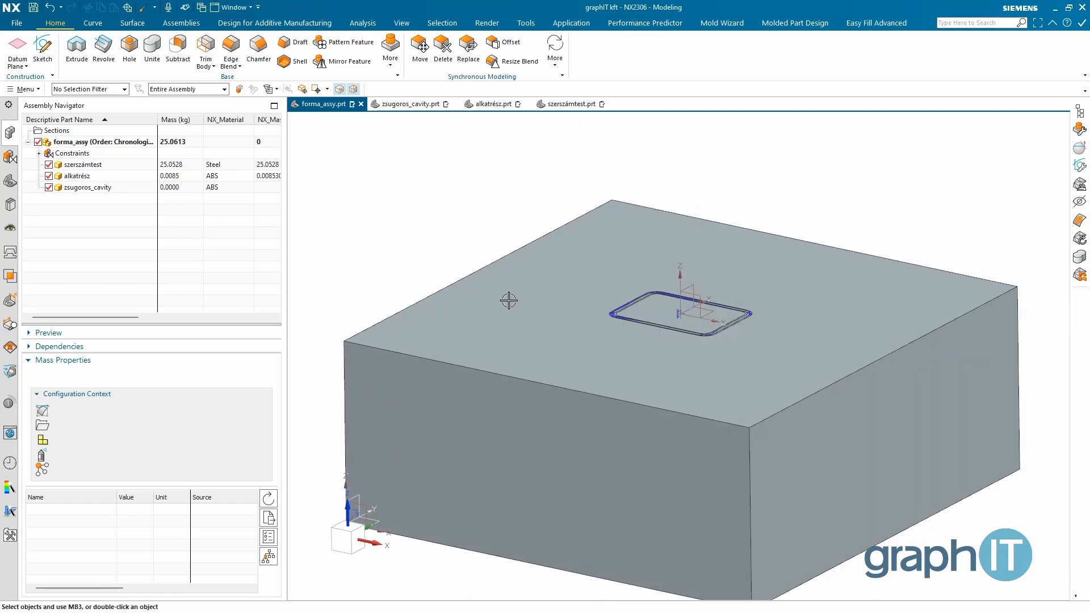
{"action": "left_click", "coordinate": [49, 177]}
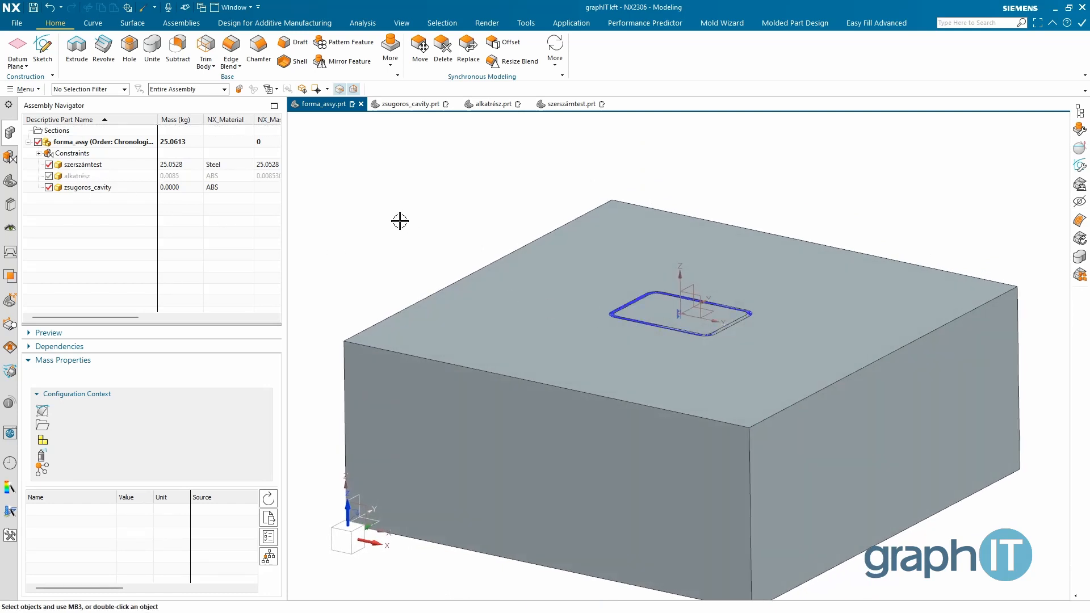
Enable Update Mass Properties on Save for the zsugoros_cavity component and update its mass properties immediately
{"action": "right_click", "coordinate": [83, 192]}
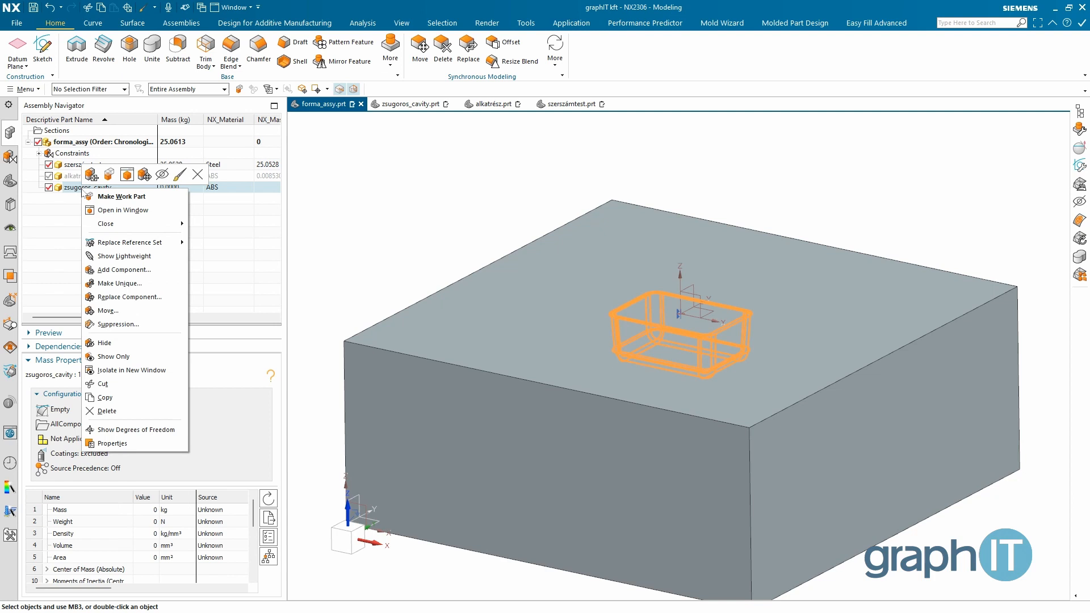
{"action": "left_click", "coordinate": [126, 437]}
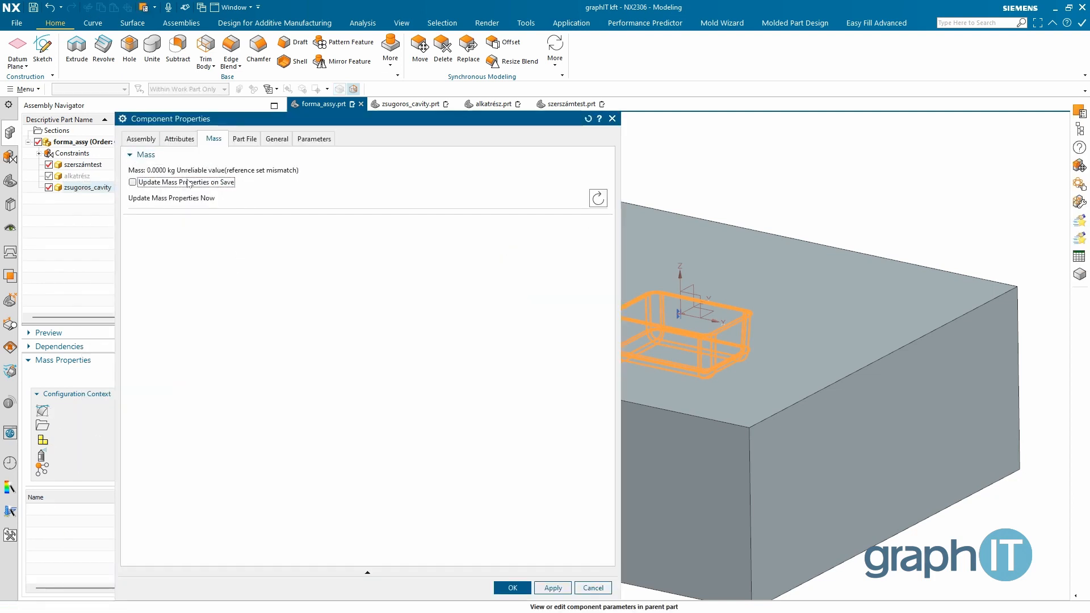
{"action": "left_click", "coordinate": [186, 181]}
{"action": "left_click", "coordinate": [596, 202]}
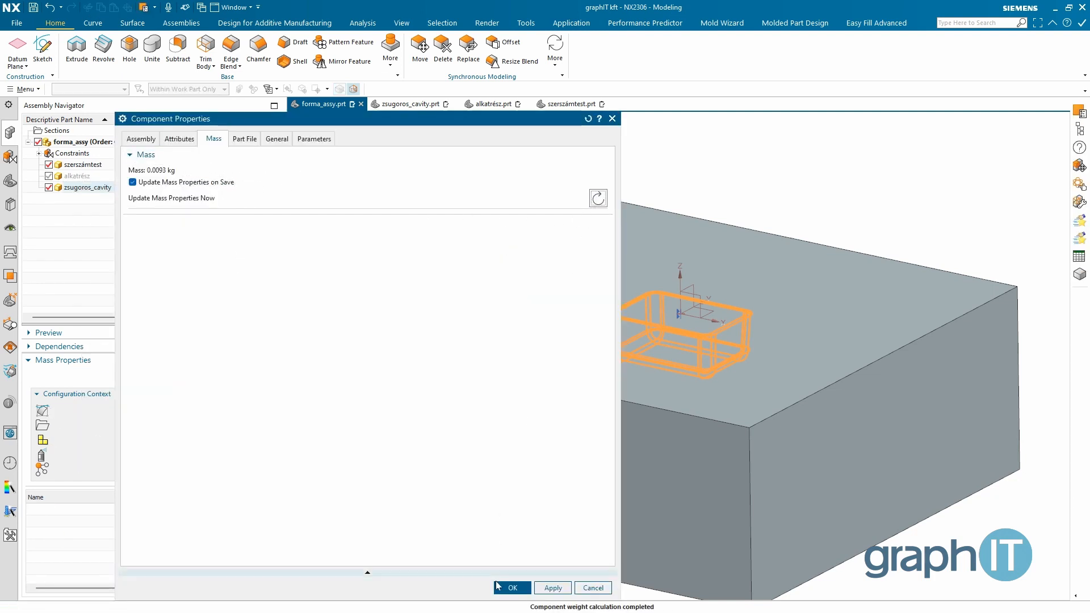
{"action": "left_click", "coordinate": [513, 588]}
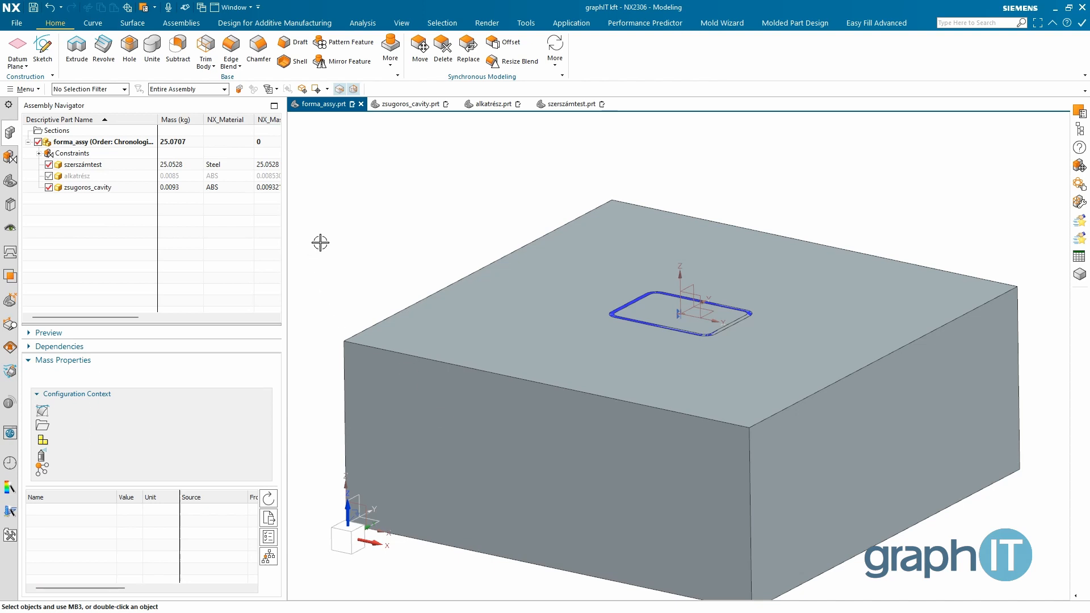
Save the forma_assy assembly with its component parts
{"action": "middle_click_drag", "start_coordinate": [332, 240], "coordinate": [387, 236]}
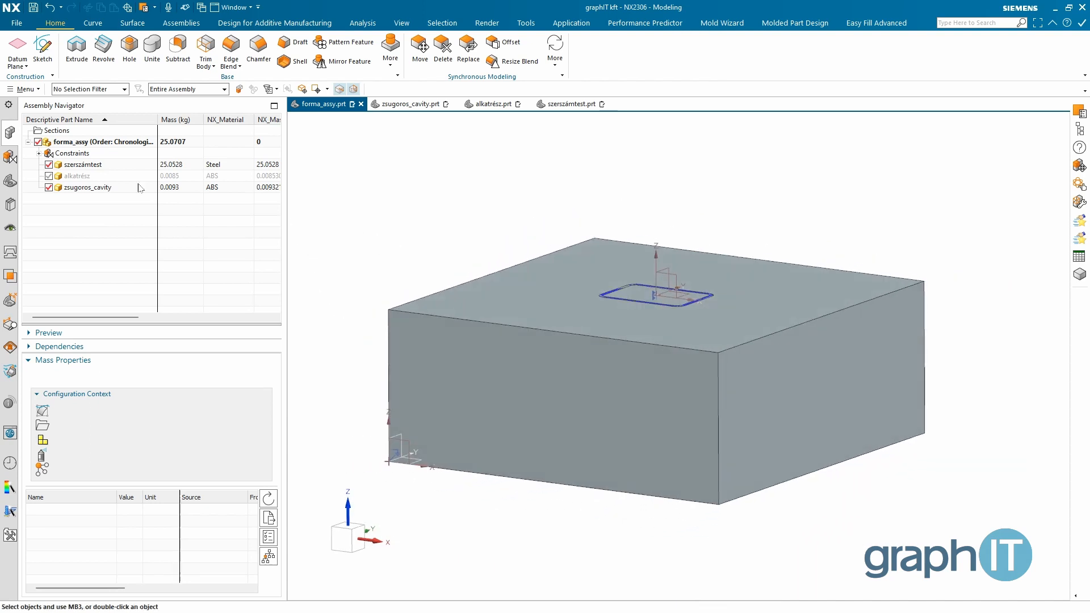
{"action": "left_click", "coordinate": [83, 164]}
{"action": "key", "text": "ctrl+s"}
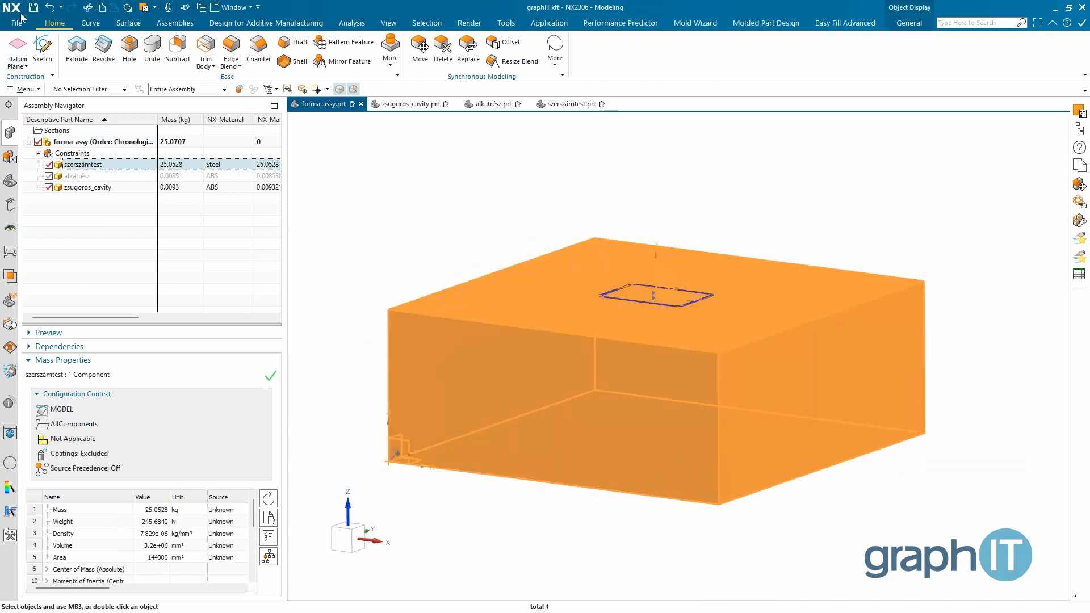
Update the forma_assy part's mass properties immediately, keeping Update Mass Properties on Save enabled
{"action": "right_click", "coordinate": [88, 146]}
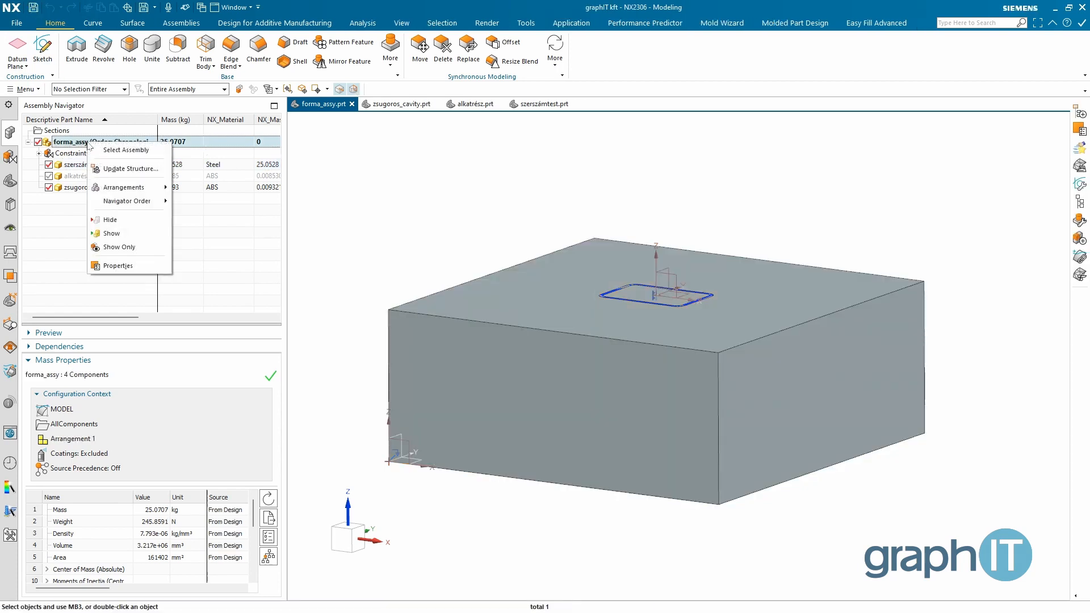
{"action": "left_click", "coordinate": [121, 262]}
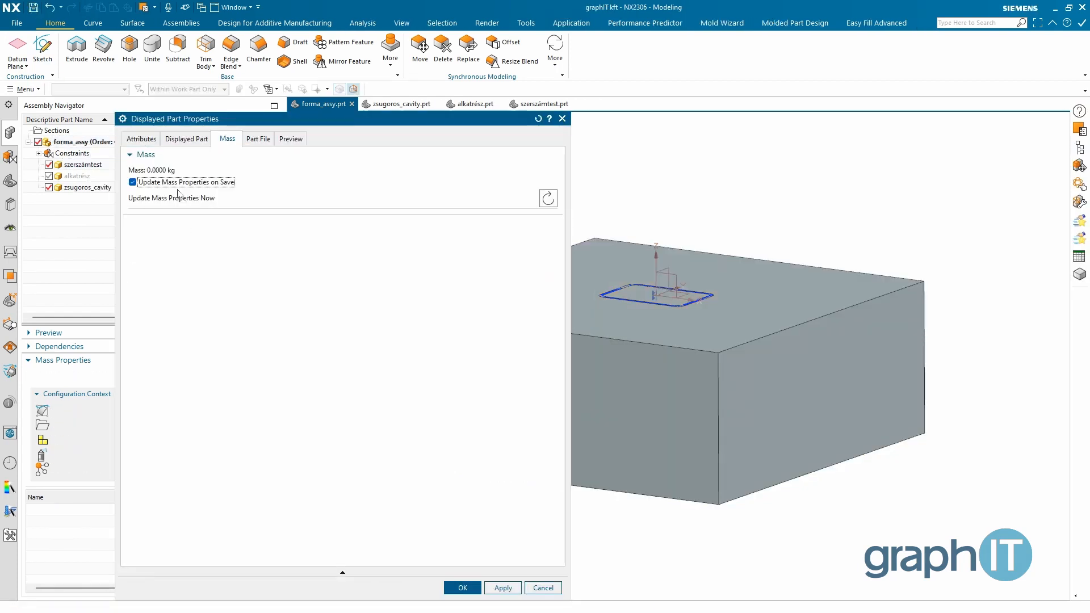
{"action": "left_click", "coordinate": [548, 198]}
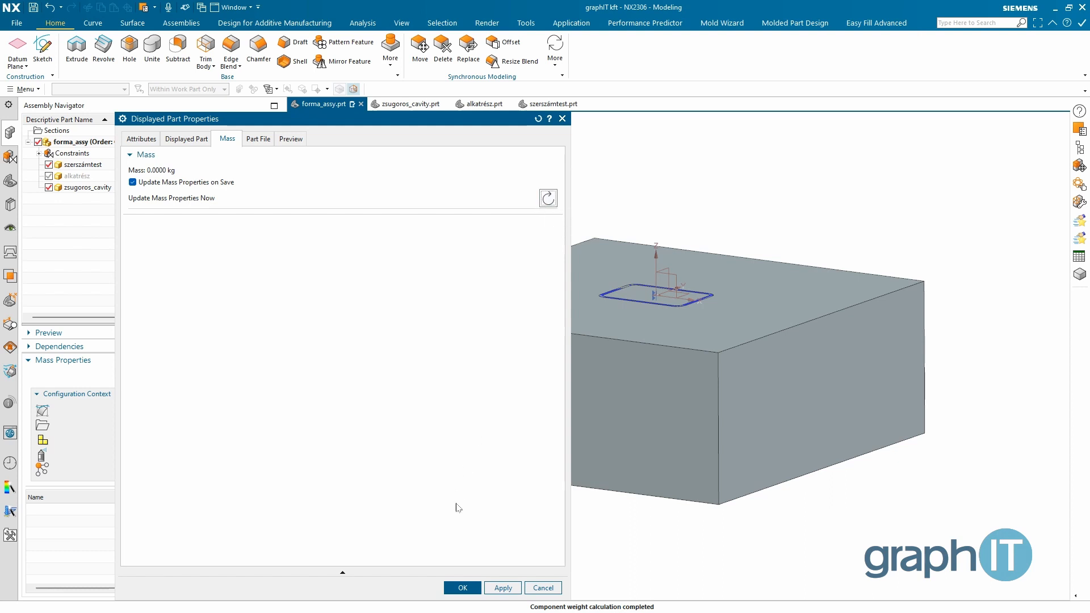
{"action": "left_click", "coordinate": [463, 588]}
{"action": "left_click", "coordinate": [269, 499]}
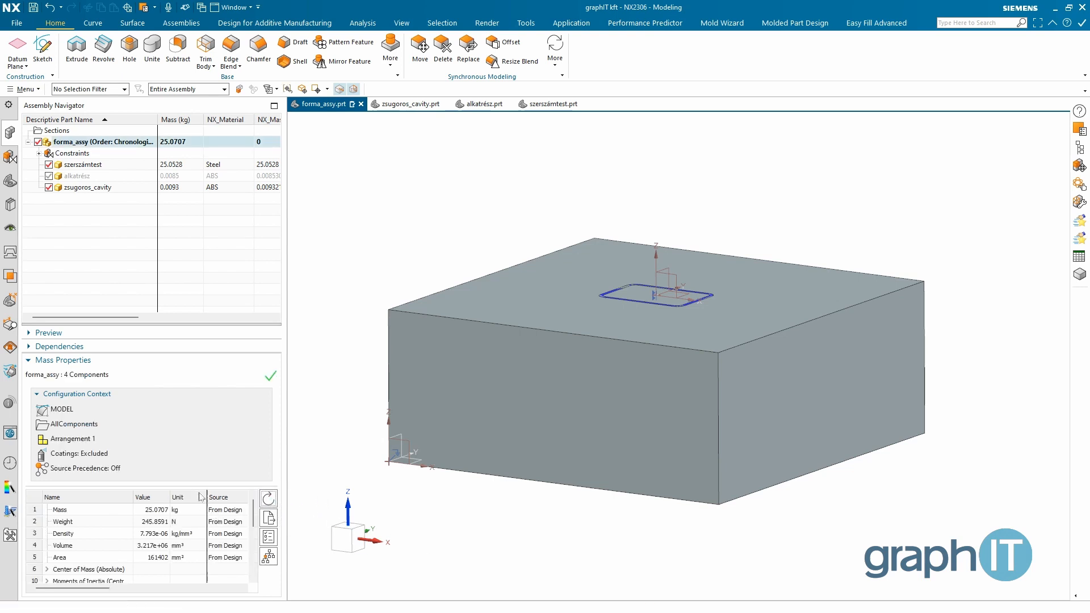
Widen the Assembly Navigator to show the mass and reference set columns, and examine forma_assy's mass properties with the Assembly Only option
{"action": "left_click_drag", "start_coordinate": [282, 147], "coordinate": [368, 159]}
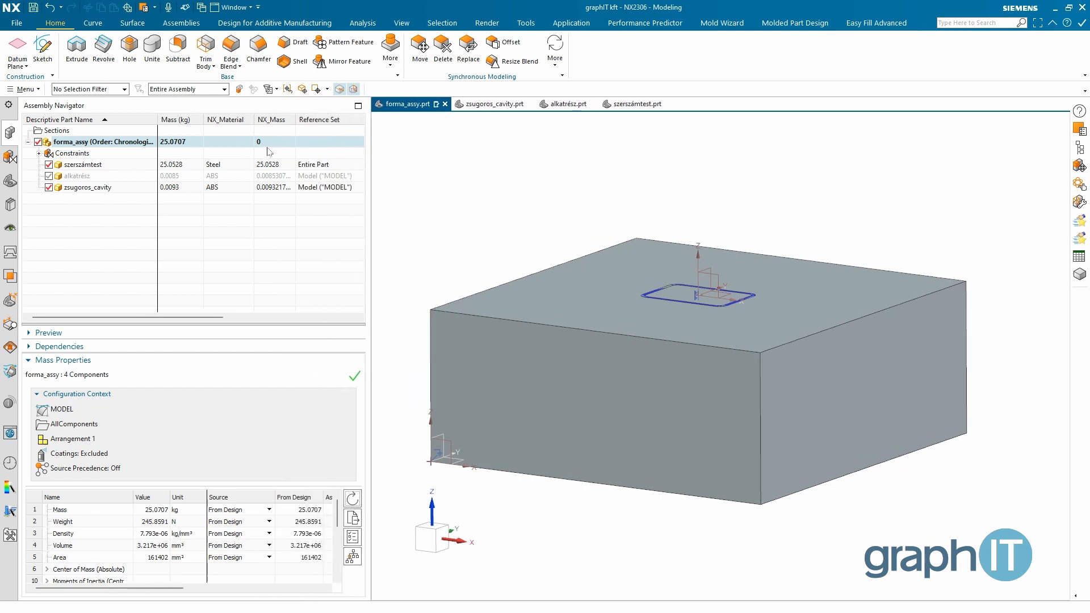
{"action": "key", "text": "ctrl"}
{"action": "key", "text": "ctrl"}
{"action": "key", "text": "ctrl"}
{"action": "left_click", "coordinate": [351, 558]}
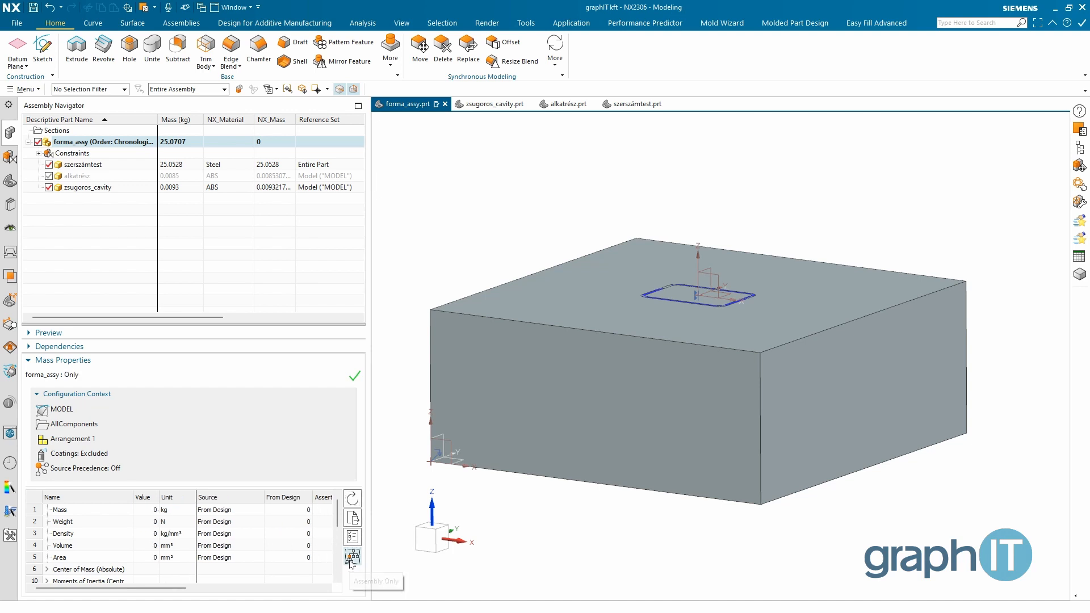
{"action": "key", "text": "ctrl"}
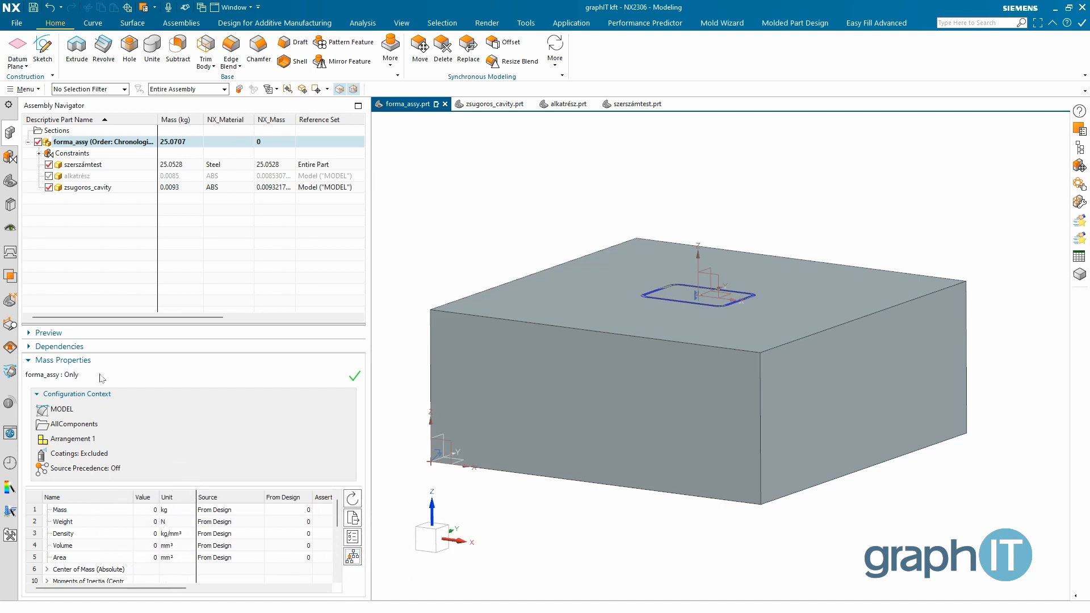
Inspect forma_assy's own model contents in the Part Navigator with and without the history-based listing
{"action": "left_click", "coordinate": [15, 186]}
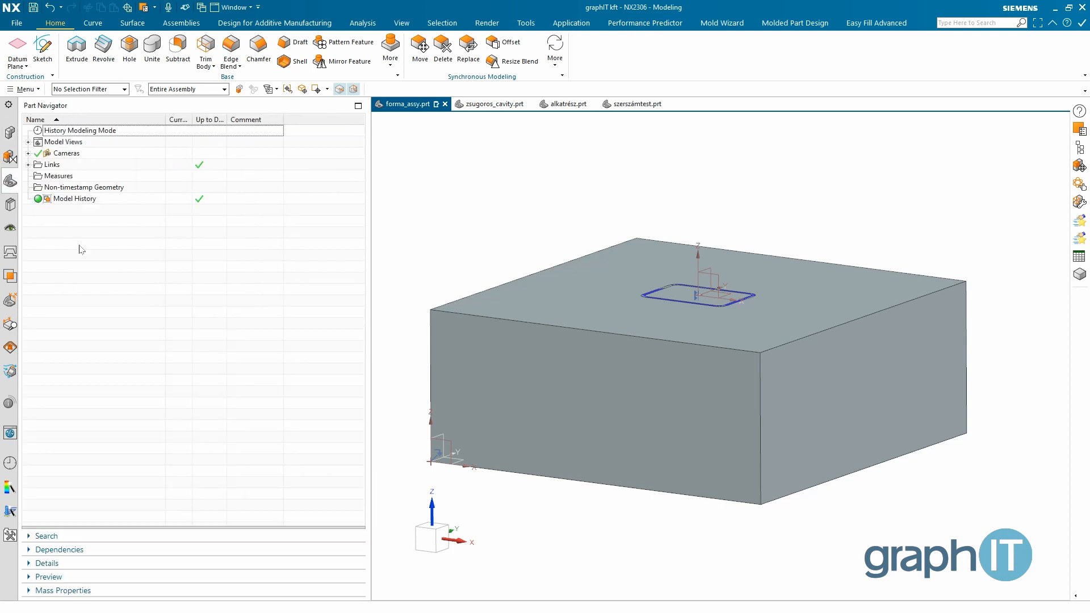
{"action": "right_click", "coordinate": [81, 250]}
{"action": "left_click", "coordinate": [91, 301]}
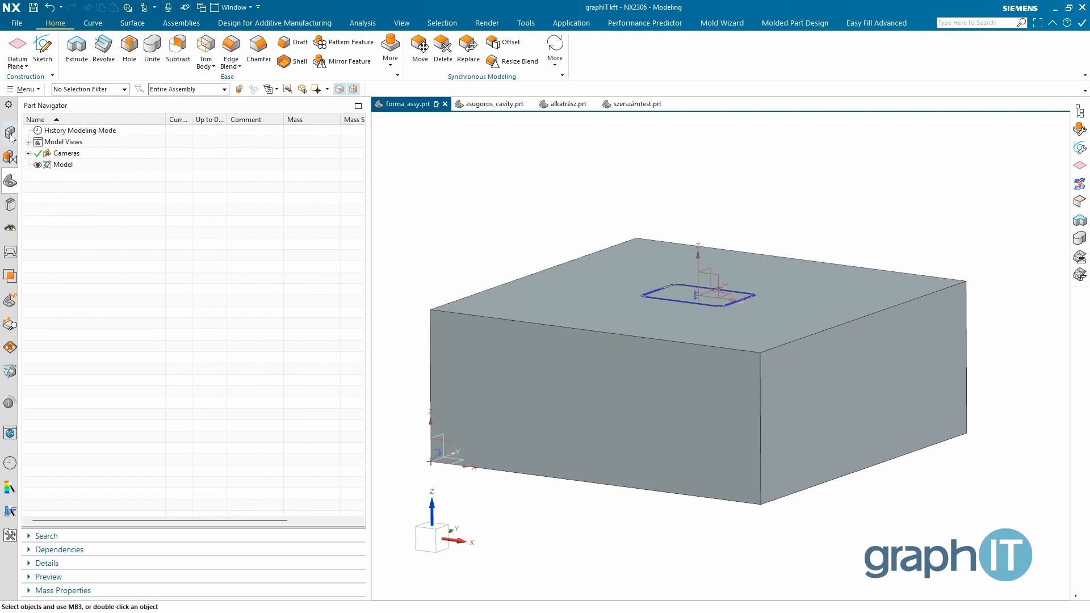
{"action": "right_click", "coordinate": [51, 202]}
{"action": "left_click", "coordinate": [68, 250]}
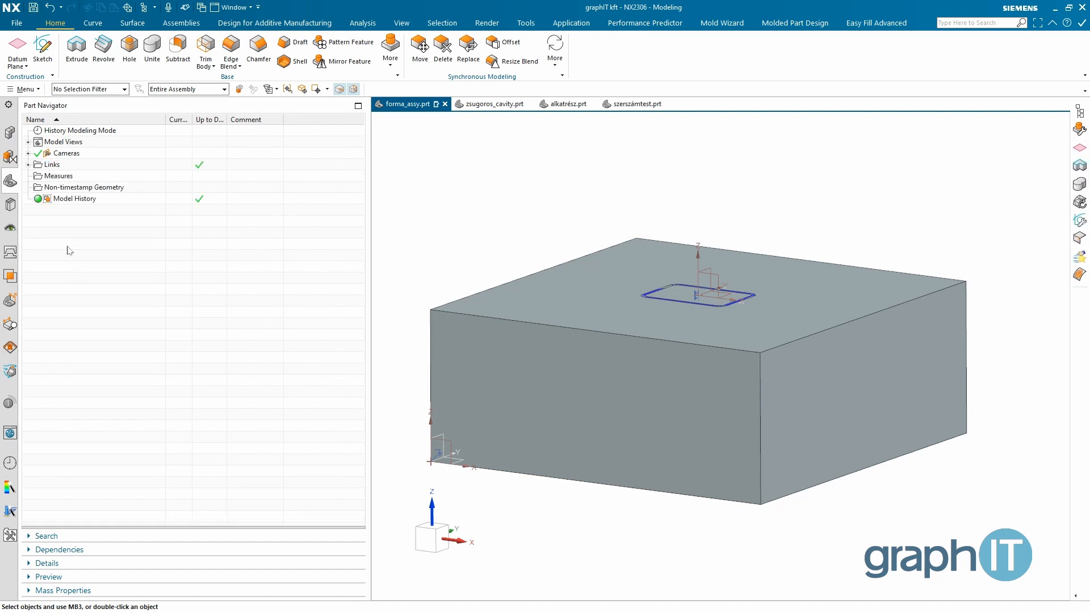
Recalculate forma_assy's mass properties for the whole assembly including its components, and review them
{"action": "left_click", "coordinate": [12, 133]}
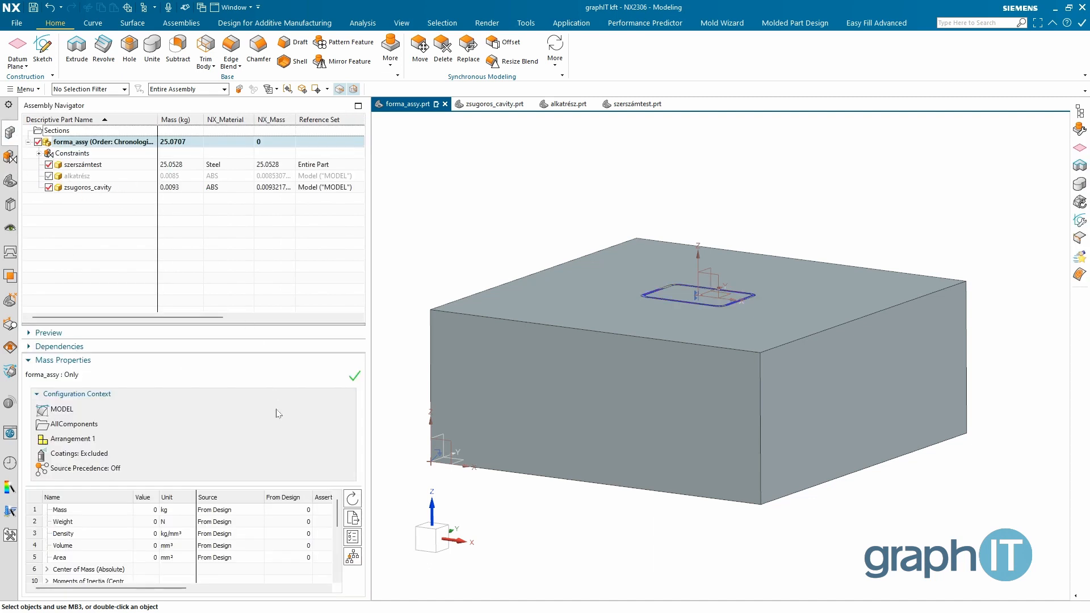
{"action": "left_click", "coordinate": [352, 501]}
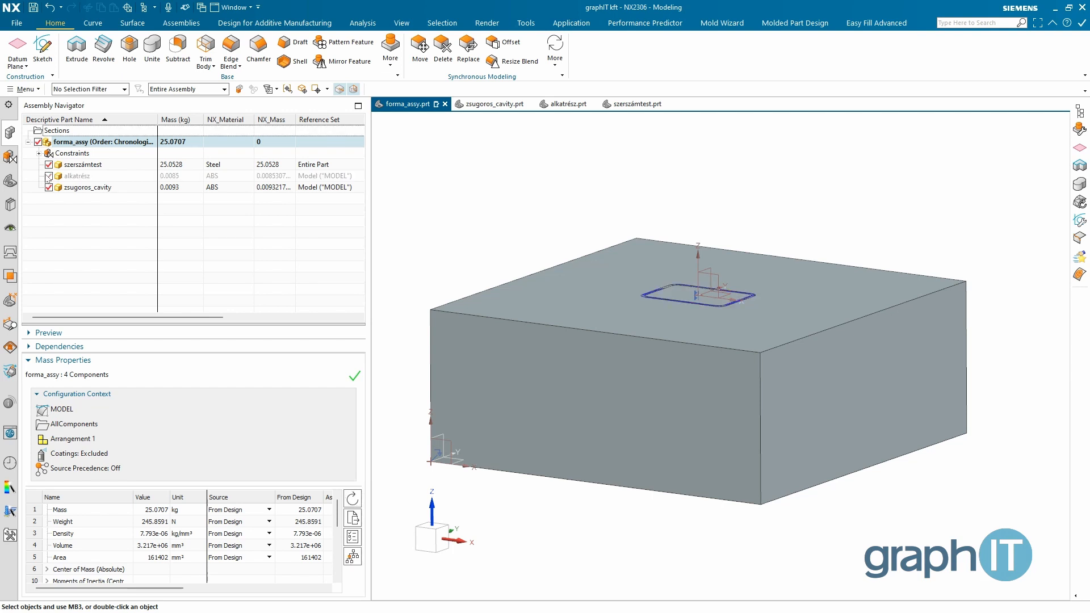
{"action": "left_click", "coordinate": [86, 206]}
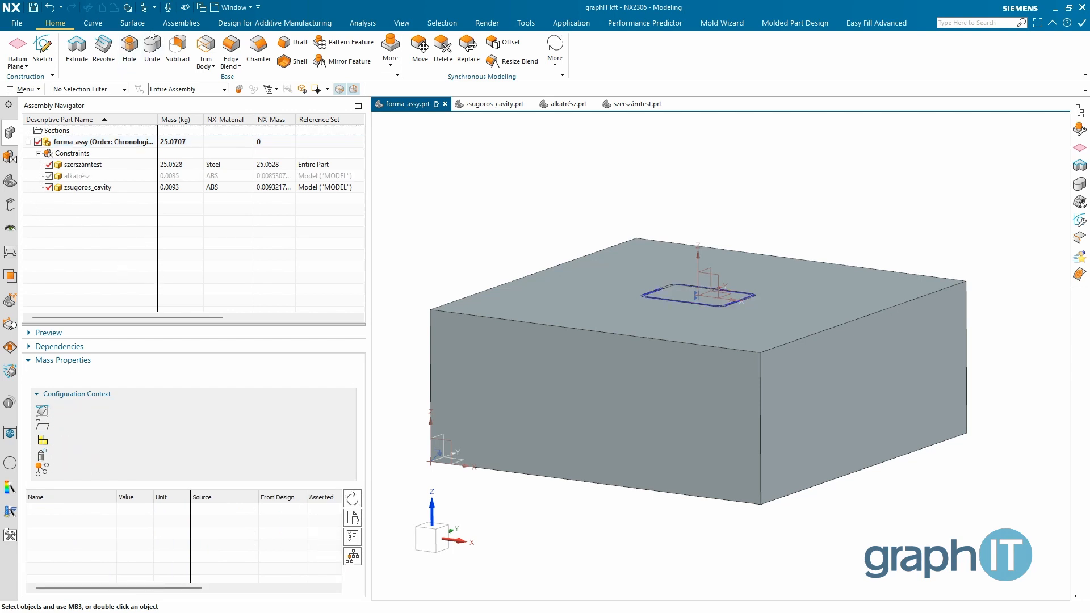
Link the szerszámtest block's solid body associatively into forma_assy with the WAVE Geometry Linker, inheriting its material
{"action": "left_click", "coordinate": [181, 23]}
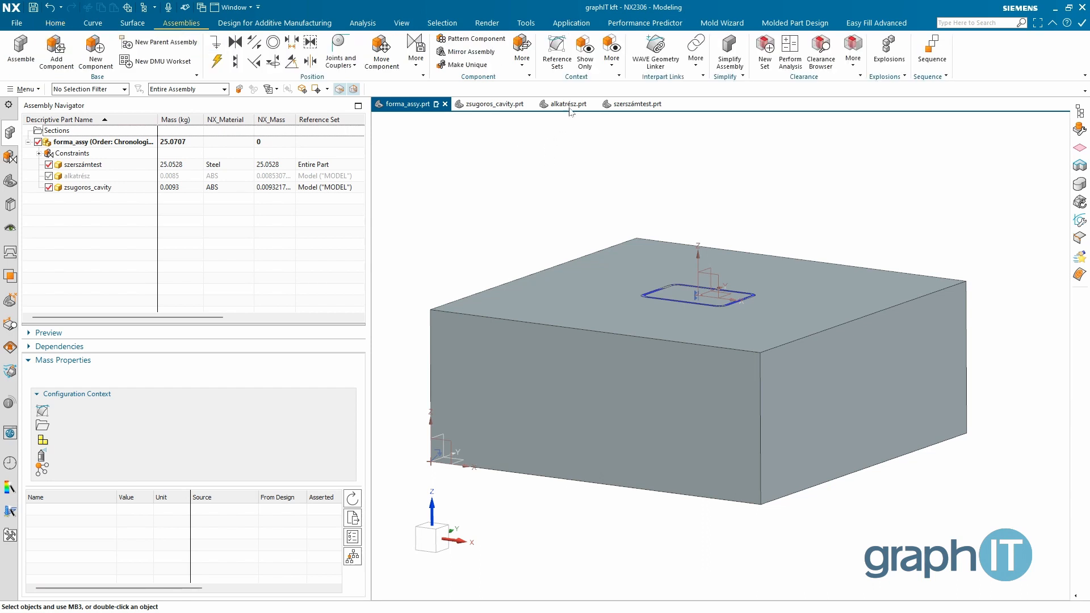
{"action": "left_click", "coordinate": [656, 54]}
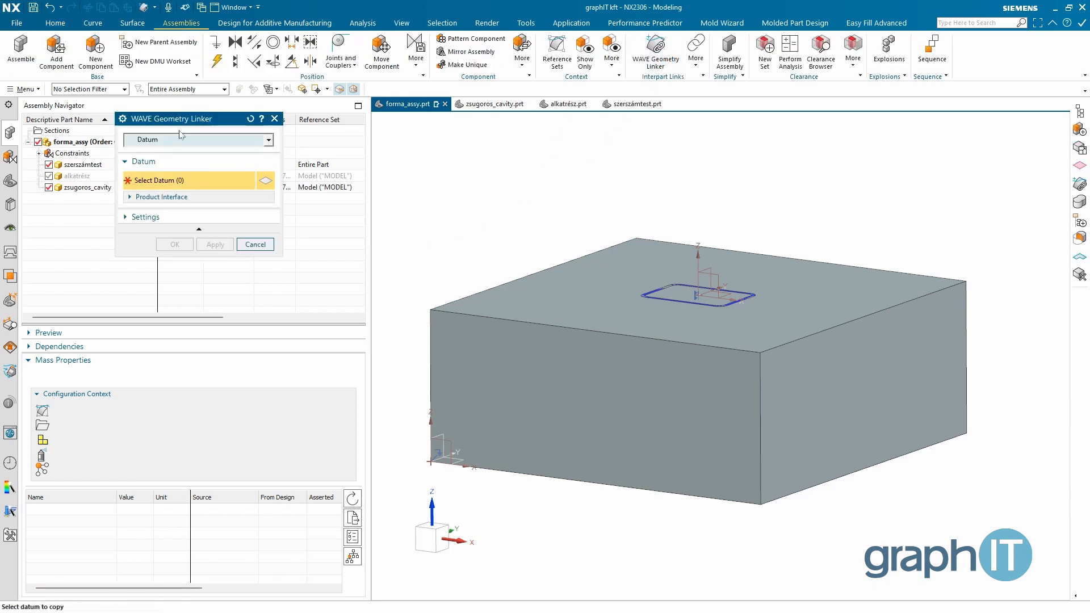
{"action": "left_click", "coordinate": [180, 139]}
{"action": "left_click", "coordinate": [150, 221]}
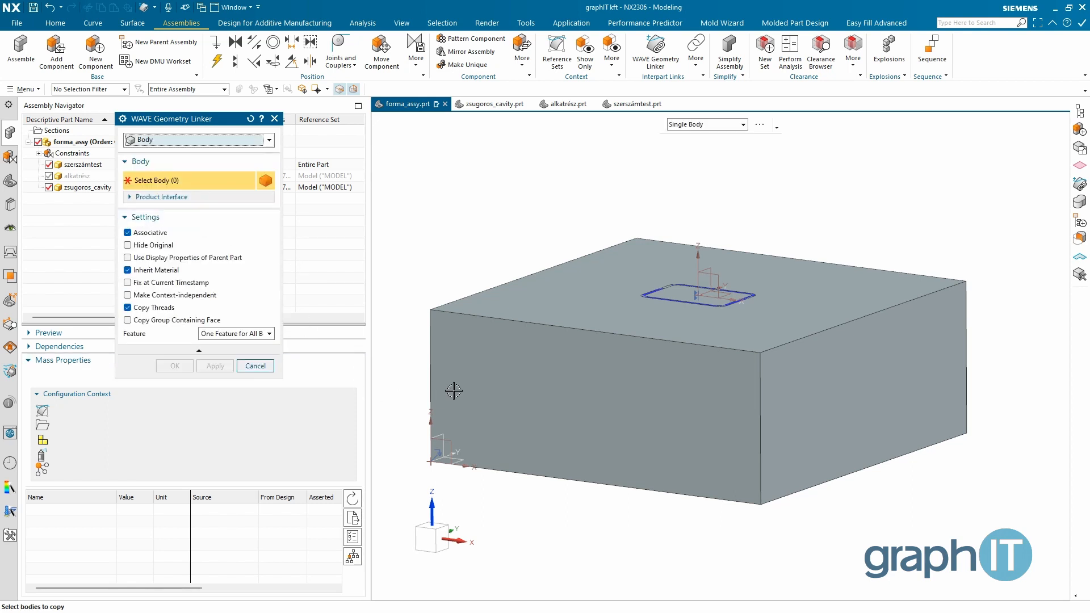
{"action": "left_click", "coordinate": [465, 360]}
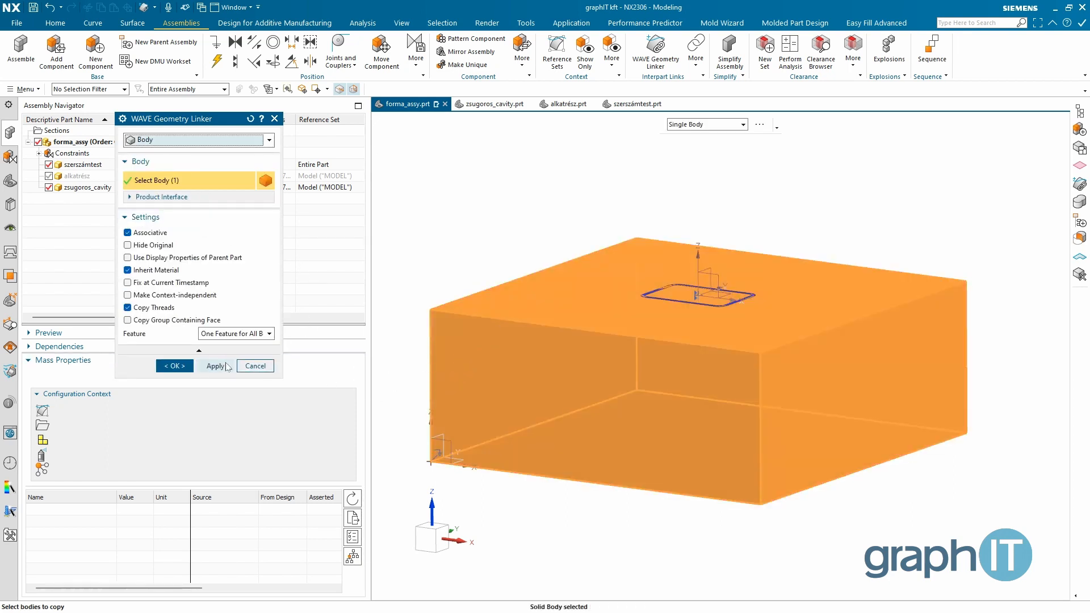
{"action": "left_click", "coordinate": [215, 366]}
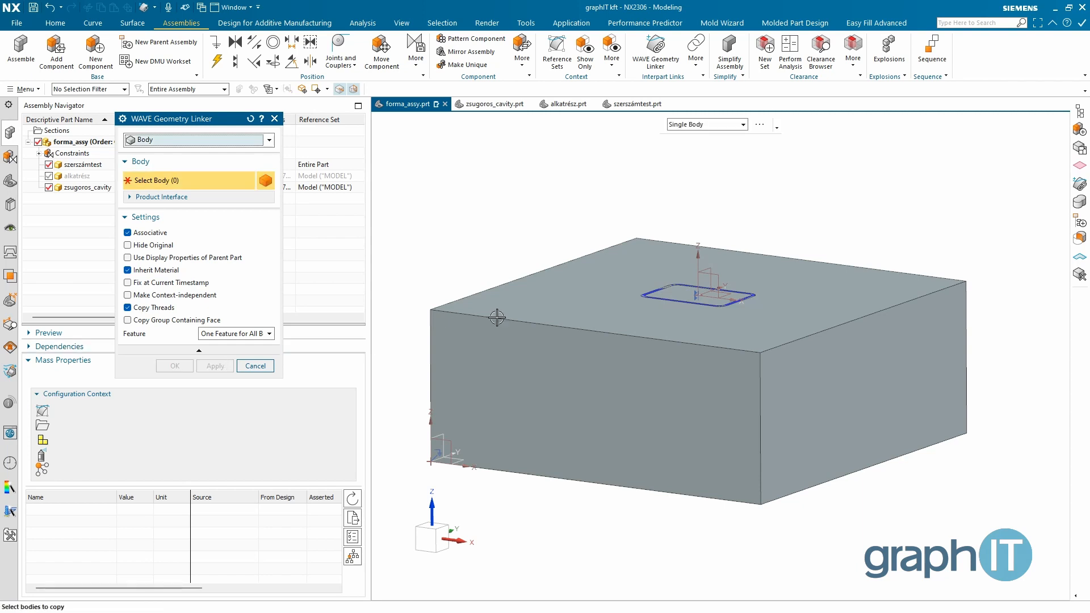
Link the solid body of zsugoros_cavity associatively into forma_assy, inheriting its material
{"action": "left_click", "coordinate": [645, 299]}
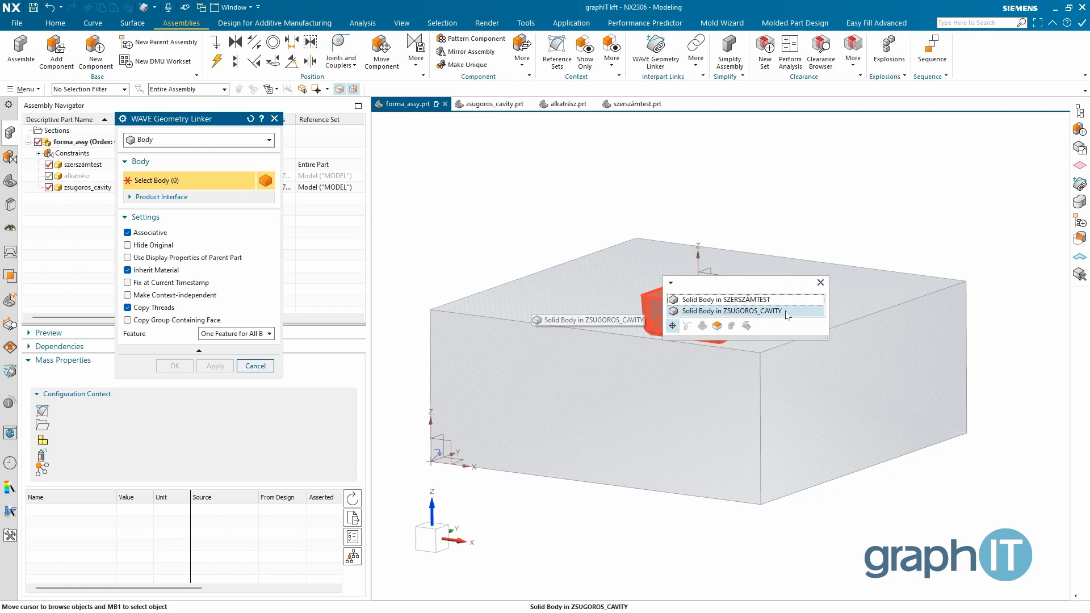
{"action": "left_click", "coordinate": [787, 312]}
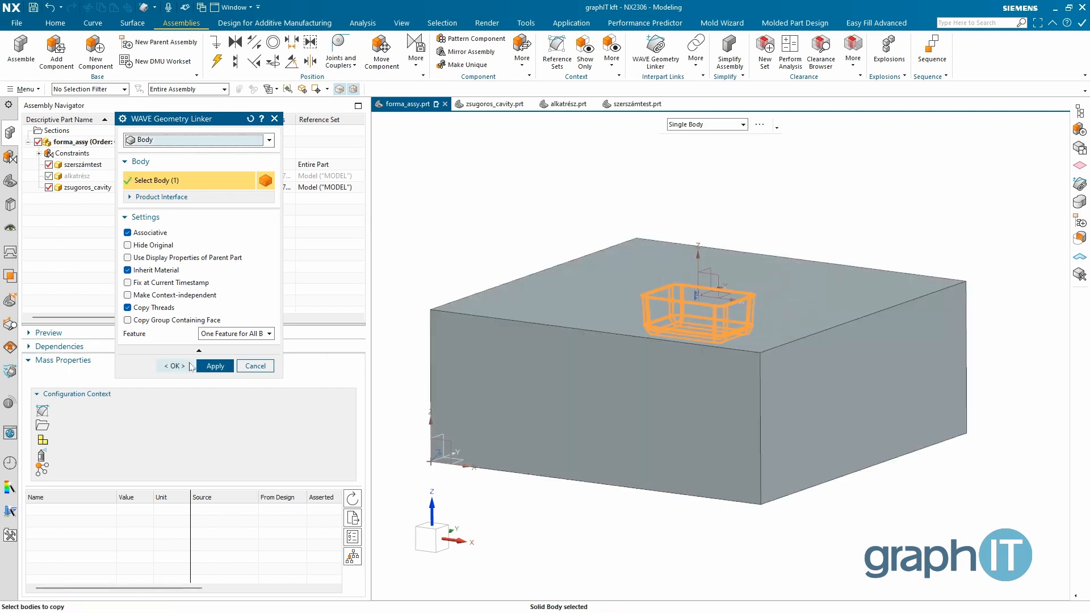
{"action": "left_click", "coordinate": [190, 365]}
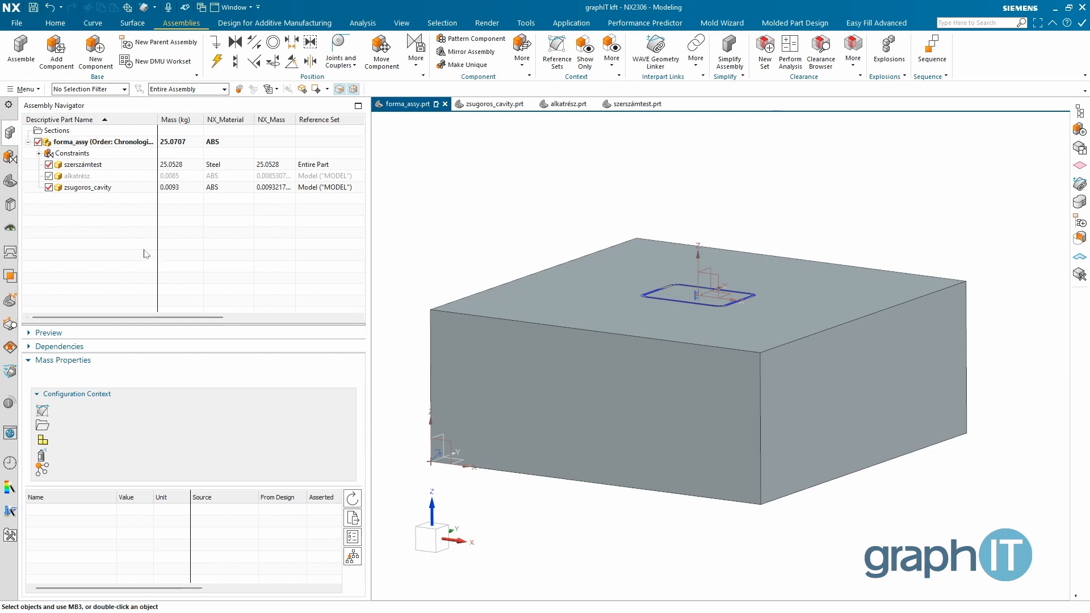
Inspect the linked bodies in forma_assy's model history
{"action": "left_click", "coordinate": [10, 181]}
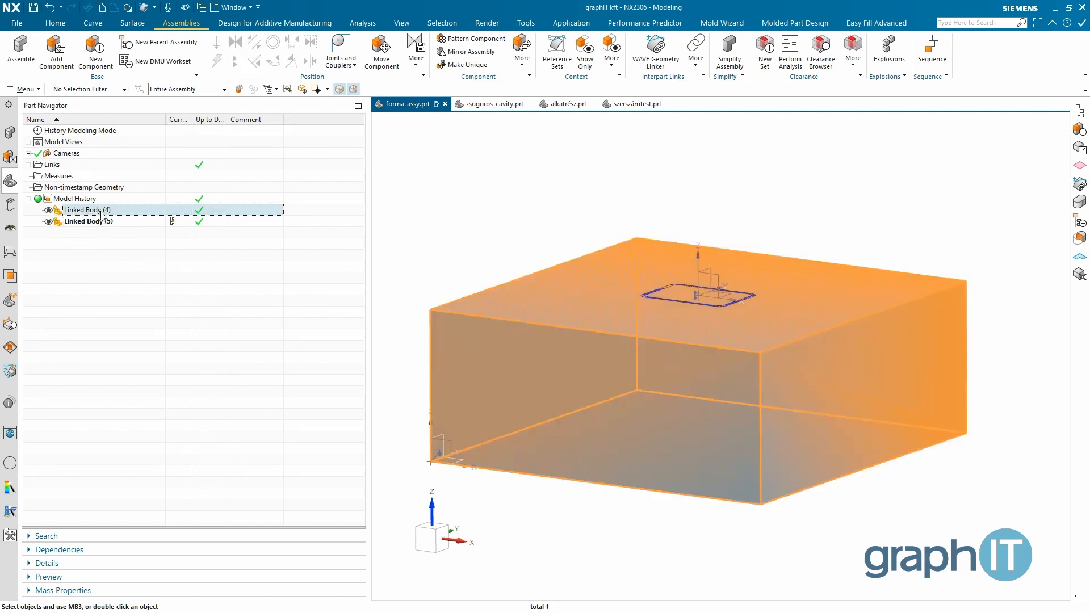
{"action": "left_click", "coordinate": [101, 211]}
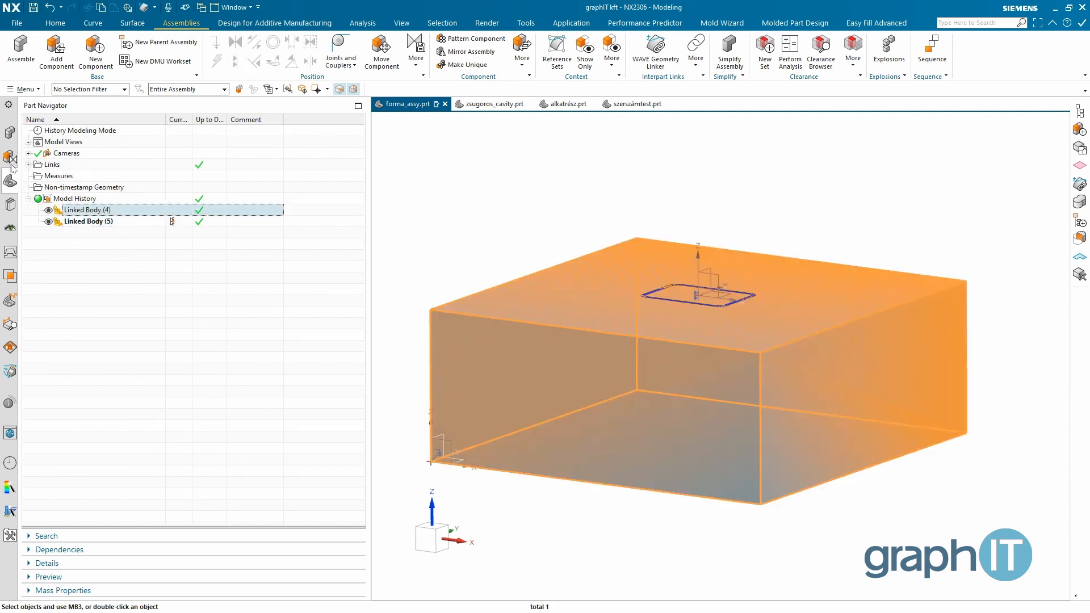
{"action": "left_click", "coordinate": [10, 134]}
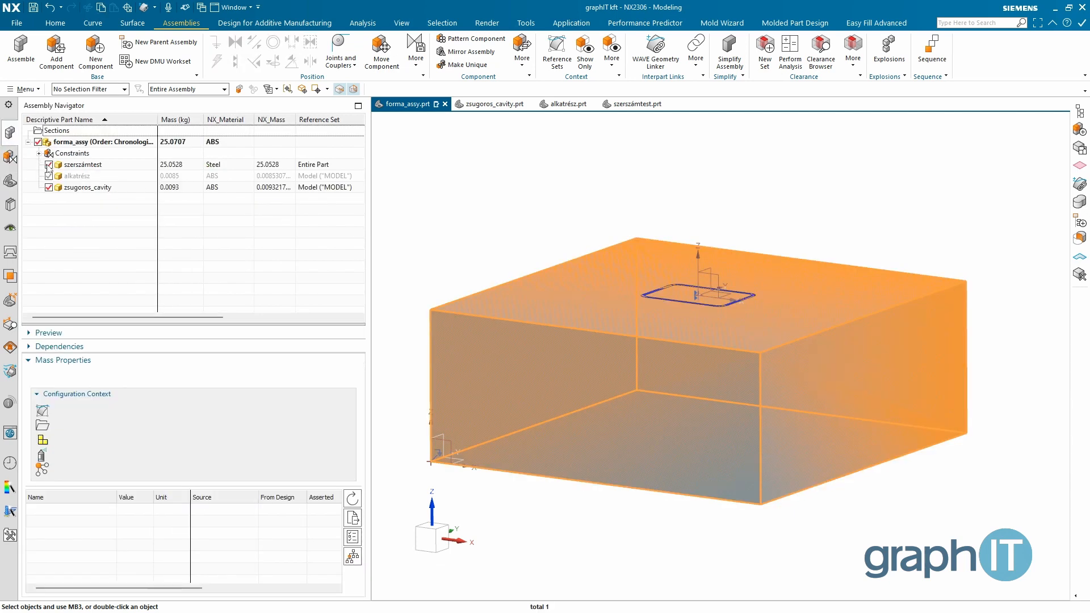
Check the combined mass properties of szerszámtest, alkatrész and zsugoros_cavity, and save the assembly
{"action": "left_click", "coordinate": [77, 165]}
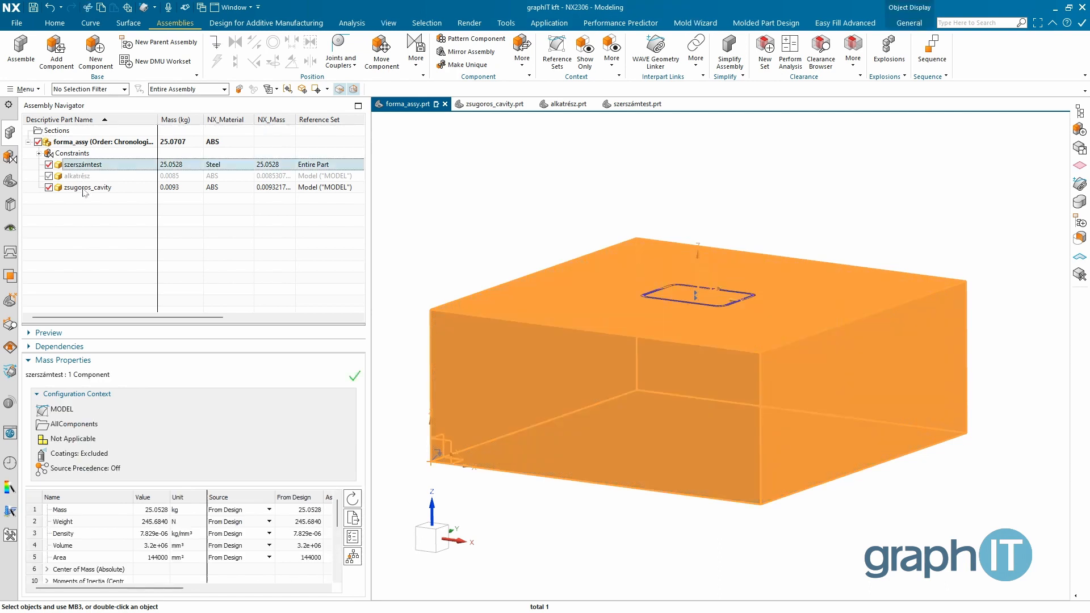
{"action": "left_click", "coordinate": [84, 187], "text": "shift"}
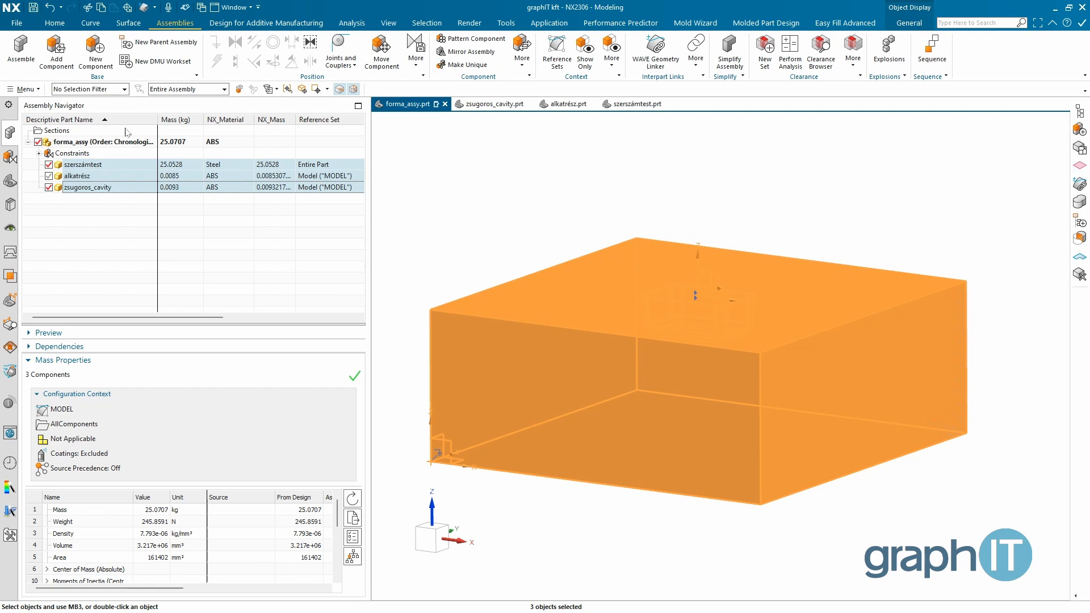
{"action": "key", "text": "ctrl+s"}
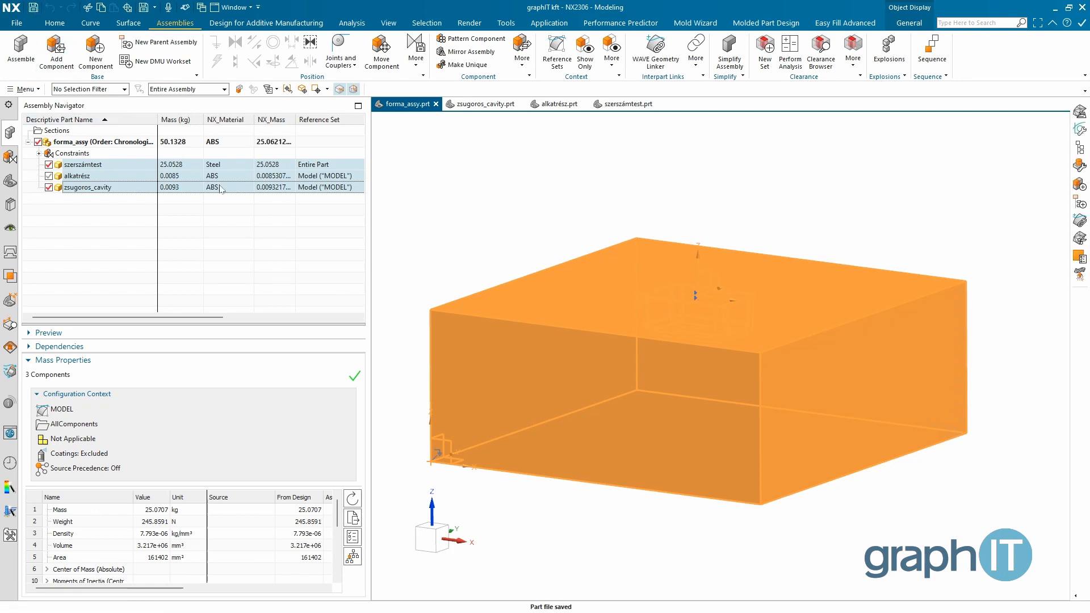
{"action": "left_click", "coordinate": [201, 200]}
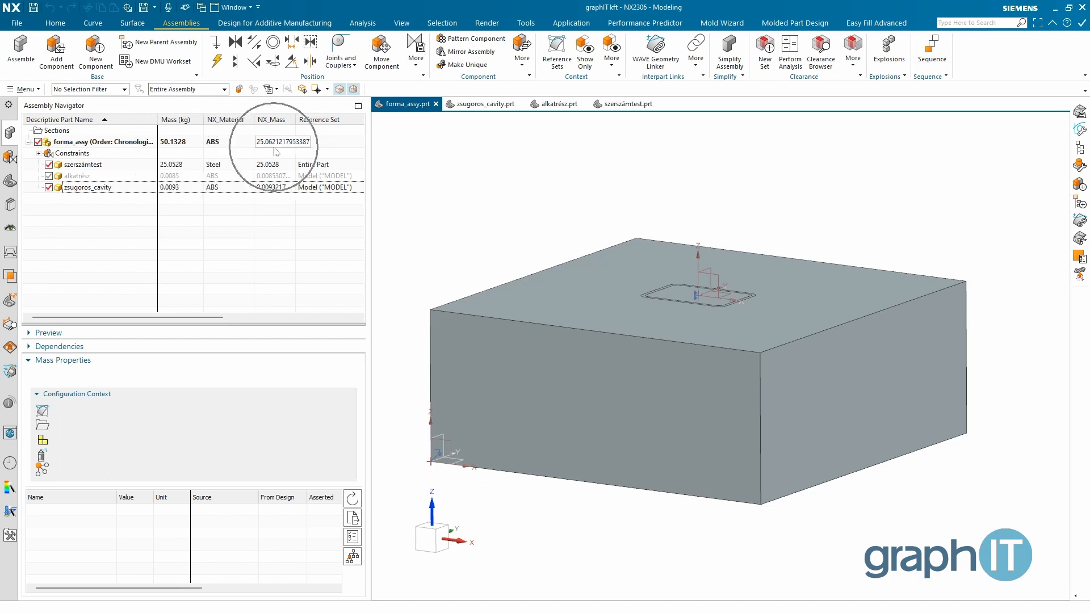
Compare forma_assy's mass properties for the whole assembly, for Assembly Only and for its three components together
{"action": "left_click", "coordinate": [352, 557]}
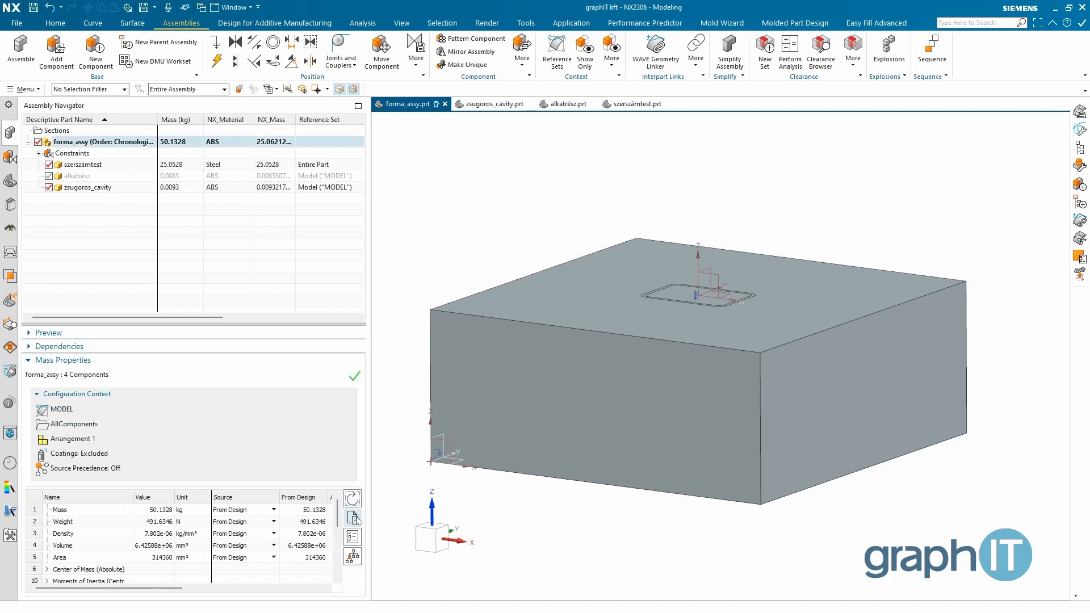
{"action": "left_click", "coordinate": [352, 562]}
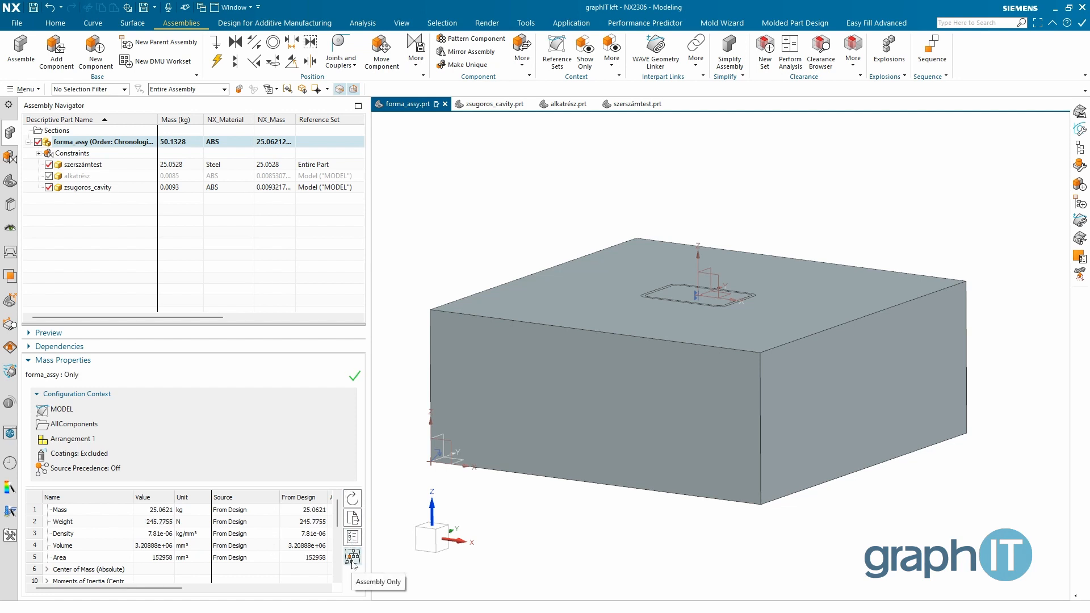
{"action": "left_click", "coordinate": [351, 498]}
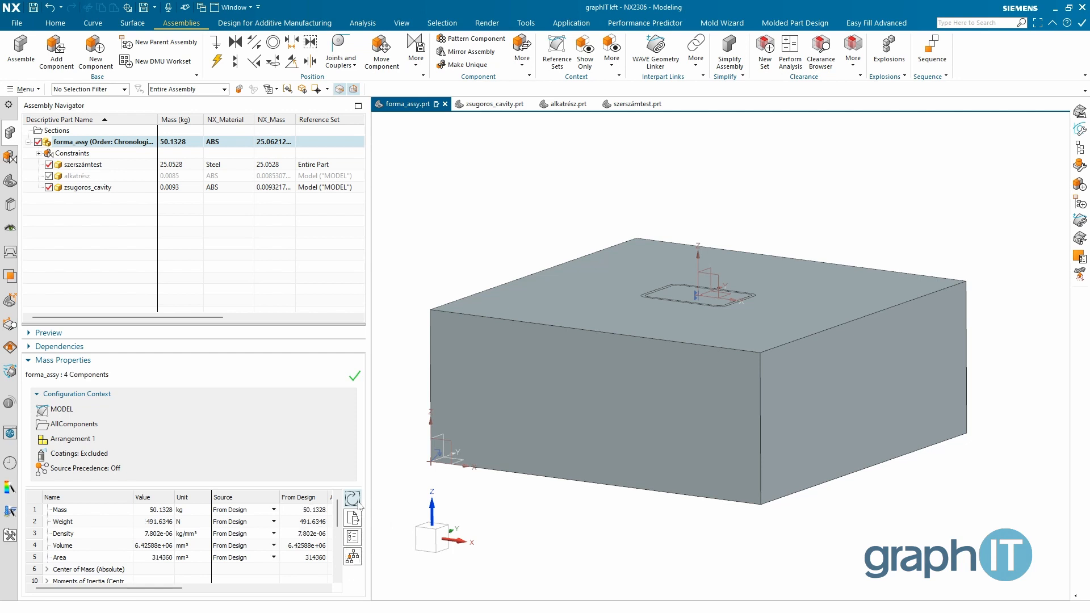
{"action": "key", "text": "Escape"}
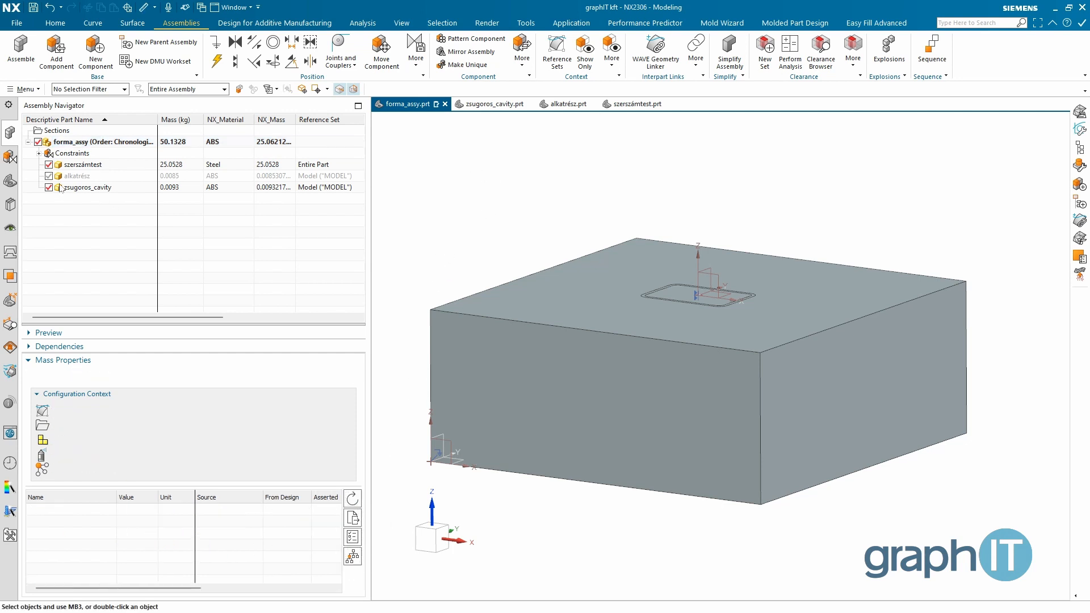
{"action": "left_click", "coordinate": [75, 165]}
{"action": "left_click", "coordinate": [88, 188], "text": "shift"}
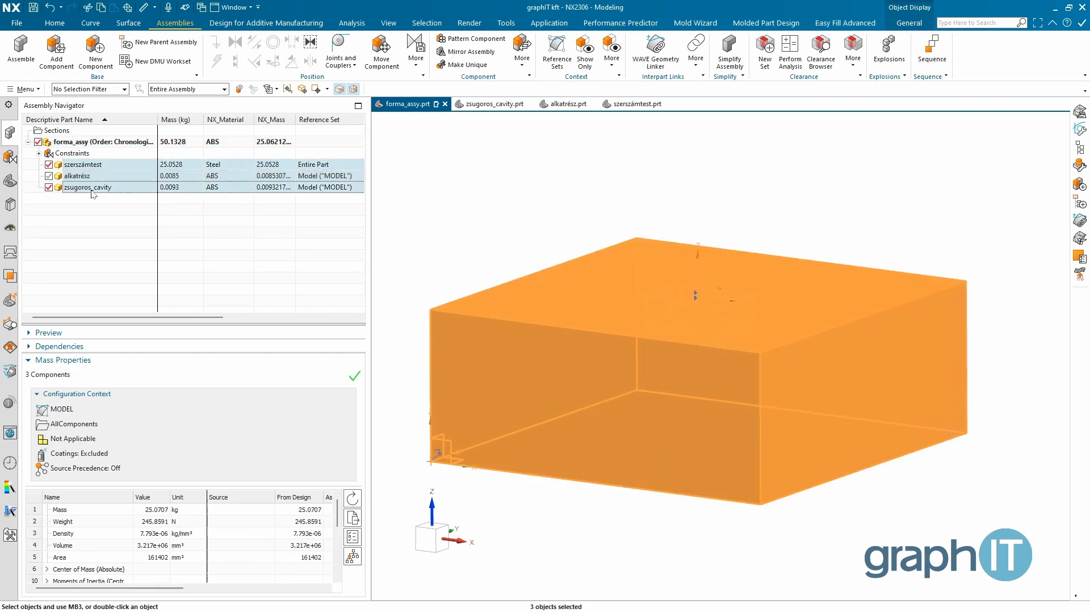
Set the szerszámtest, alkatrész and zsugoros_cavity components to Always Suppressed and dismiss the update report
{"action": "right_click", "coordinate": [94, 194]}
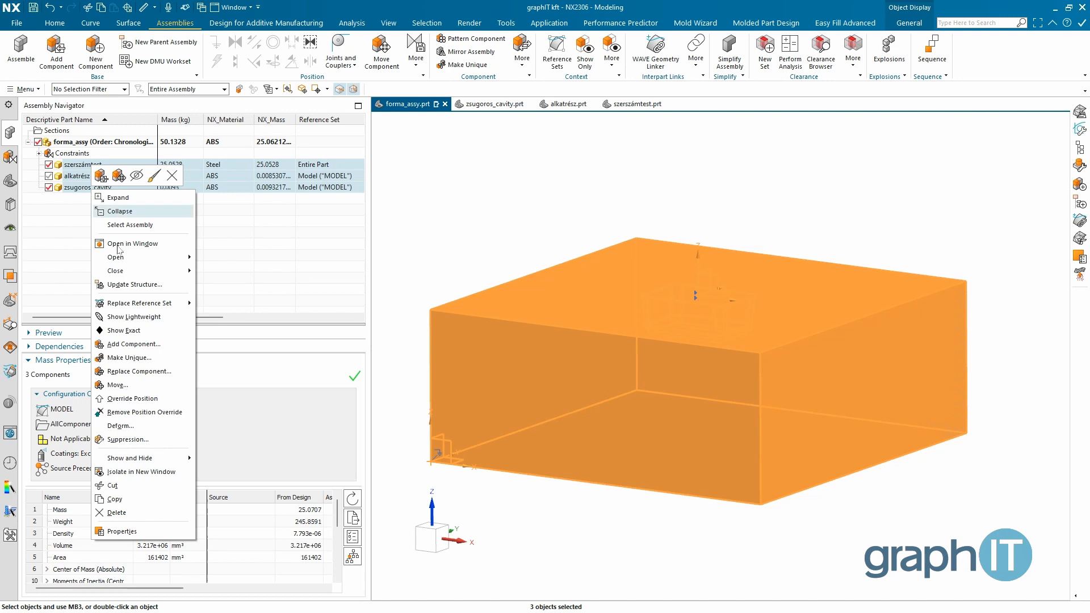
{"action": "left_click", "coordinate": [129, 440]}
{"action": "left_click", "coordinate": [161, 149]}
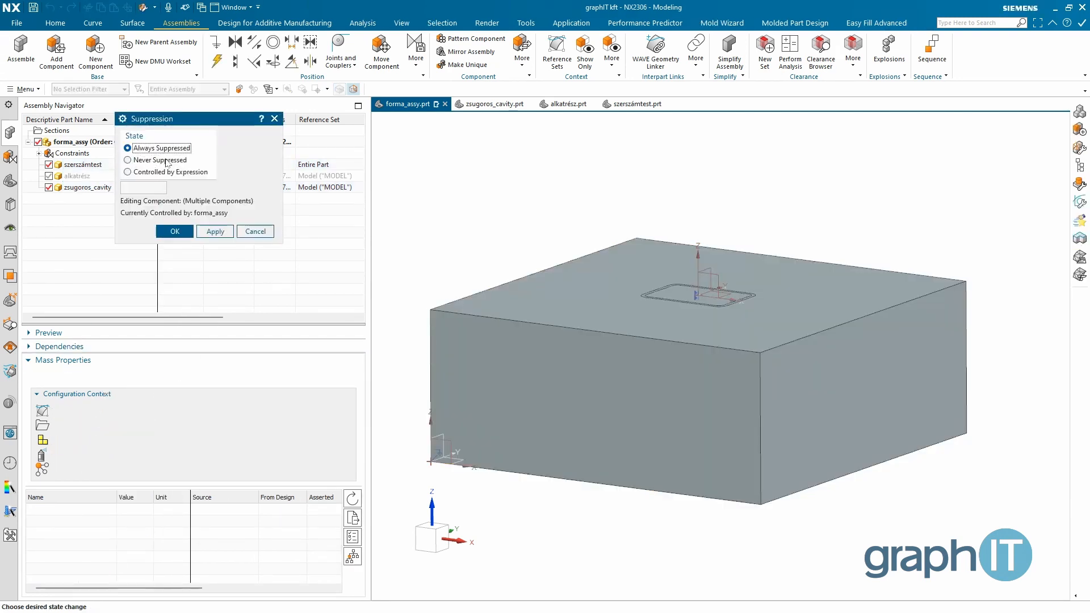
{"action": "left_click", "coordinate": [175, 231]}
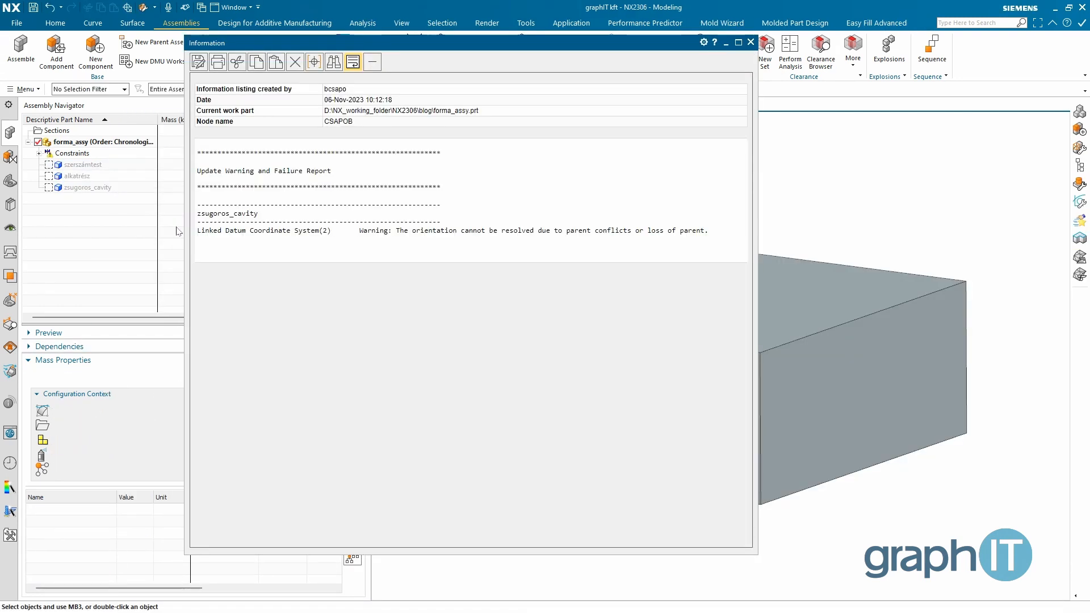
{"action": "left_click", "coordinate": [750, 42]}
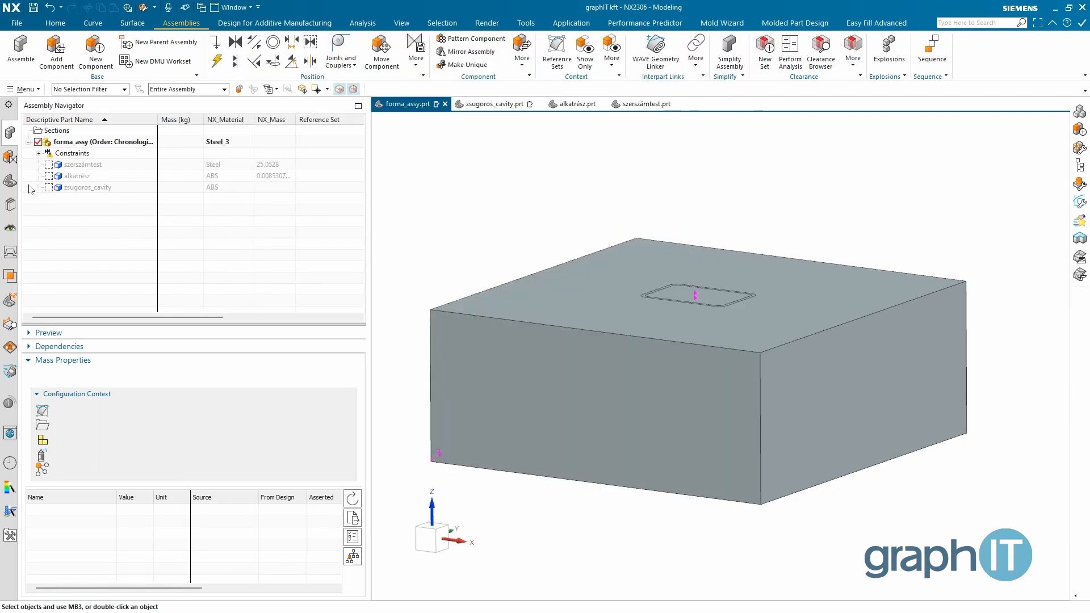
Highlight Linked Body (4) and Linked Body (5) in forma_assy's model history to identify the block and the cavity
{"action": "left_click", "coordinate": [9, 181]}
{"action": "left_click", "coordinate": [88, 223]}
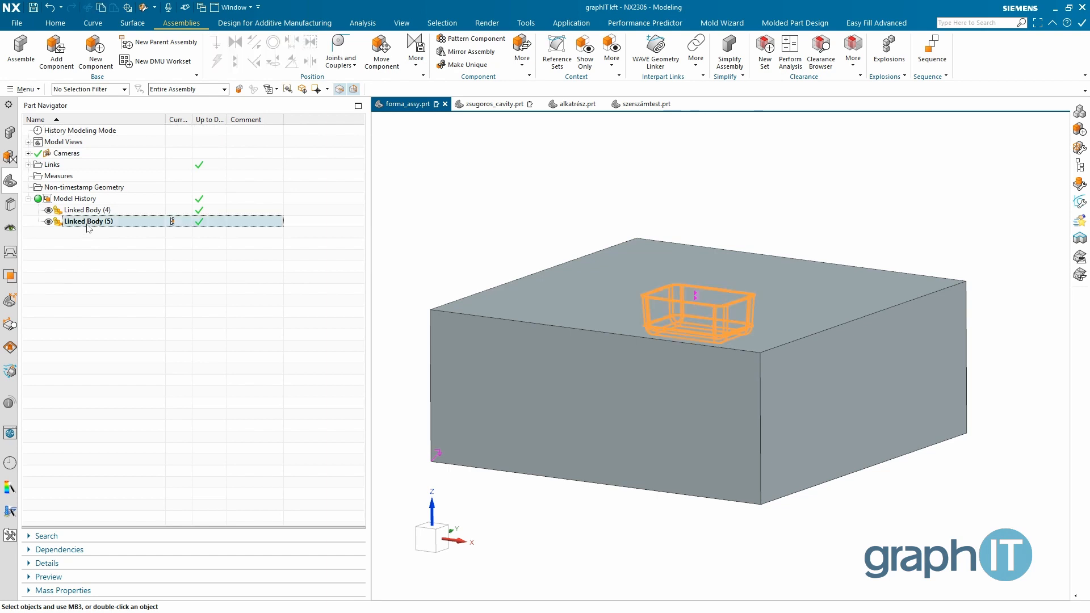
{"action": "left_click", "coordinate": [90, 209]}
{"action": "left_click", "coordinate": [89, 219]}
{"action": "left_click", "coordinate": [89, 210]}
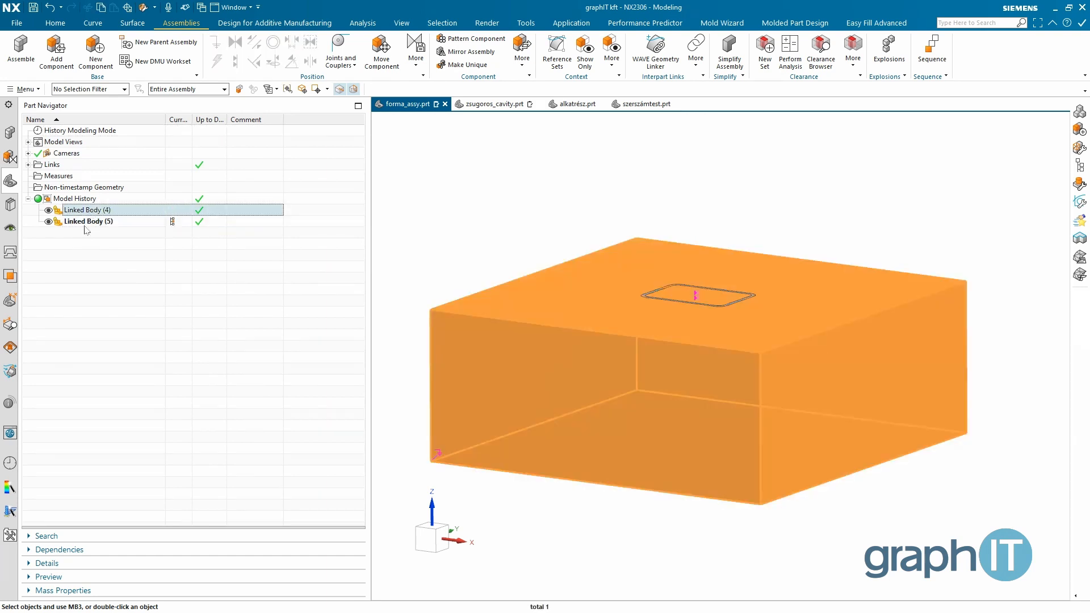
Turn off timestamp order and highlight each of the two linked solid bodies under Model
{"action": "left_click", "coordinate": [78, 260]}
{"action": "right_click", "coordinate": [79, 263]}
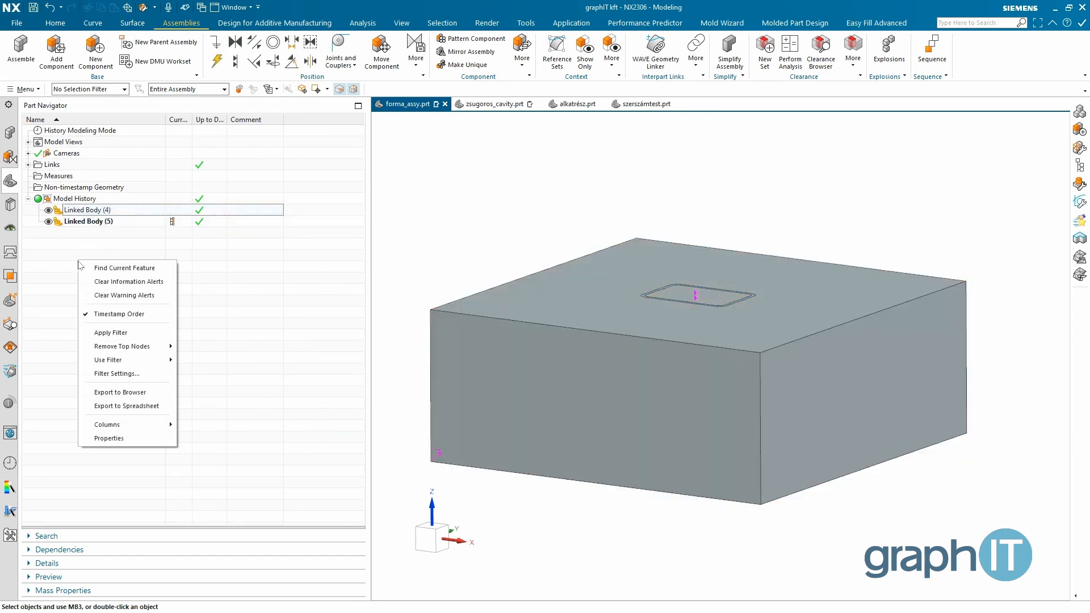
{"action": "left_click", "coordinate": [90, 313]}
{"action": "left_click", "coordinate": [28, 177]}
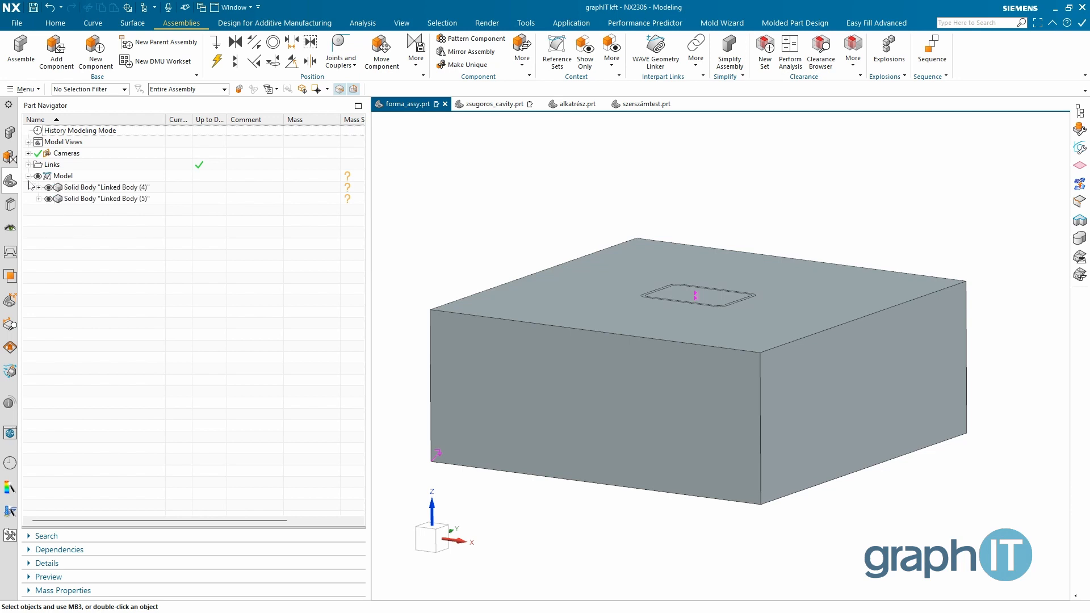
{"action": "left_click", "coordinate": [77, 189]}
{"action": "left_click", "coordinate": [79, 199]}
{"action": "left_click", "coordinate": [78, 189]}
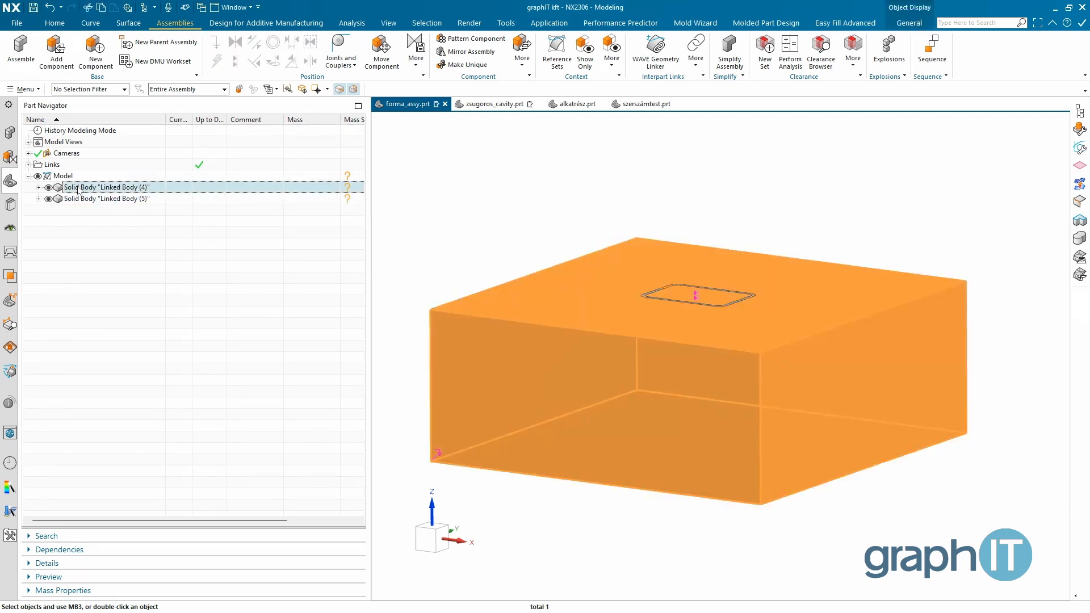
Save forma_assy and compare the masses of its two solid bodies with the mass listed for the assembly
{"action": "left_click", "coordinate": [33, 7]}
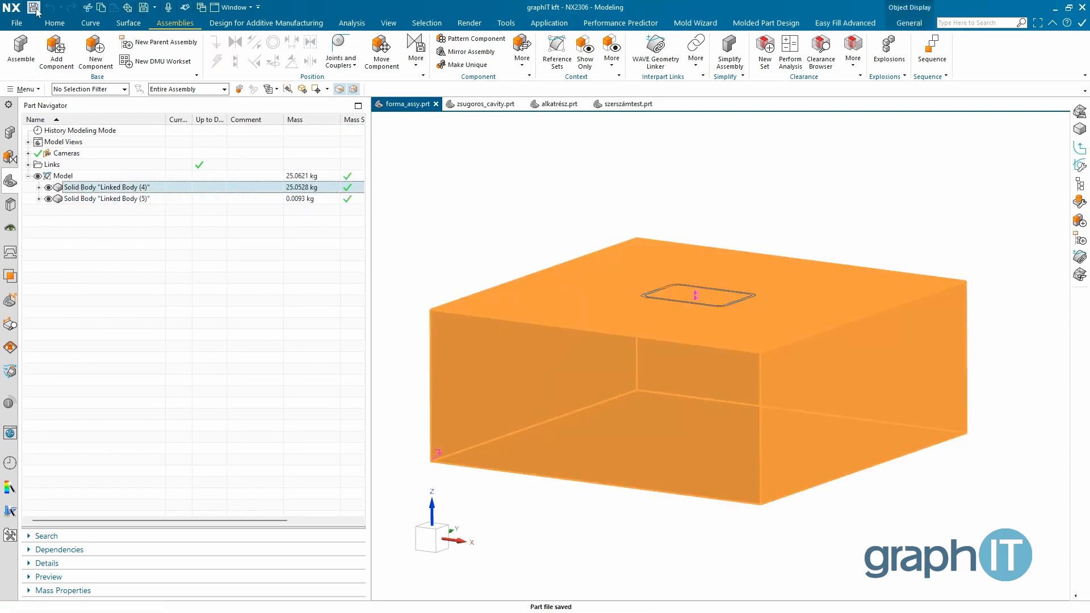
{"action": "left_click", "coordinate": [307, 200]}
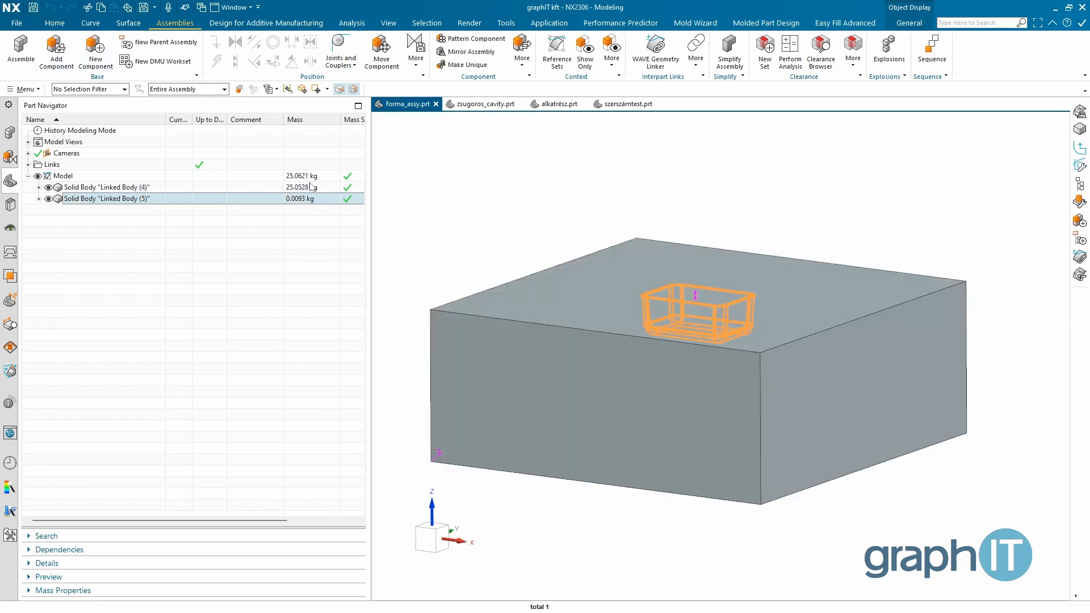
{"action": "left_click", "coordinate": [311, 187]}
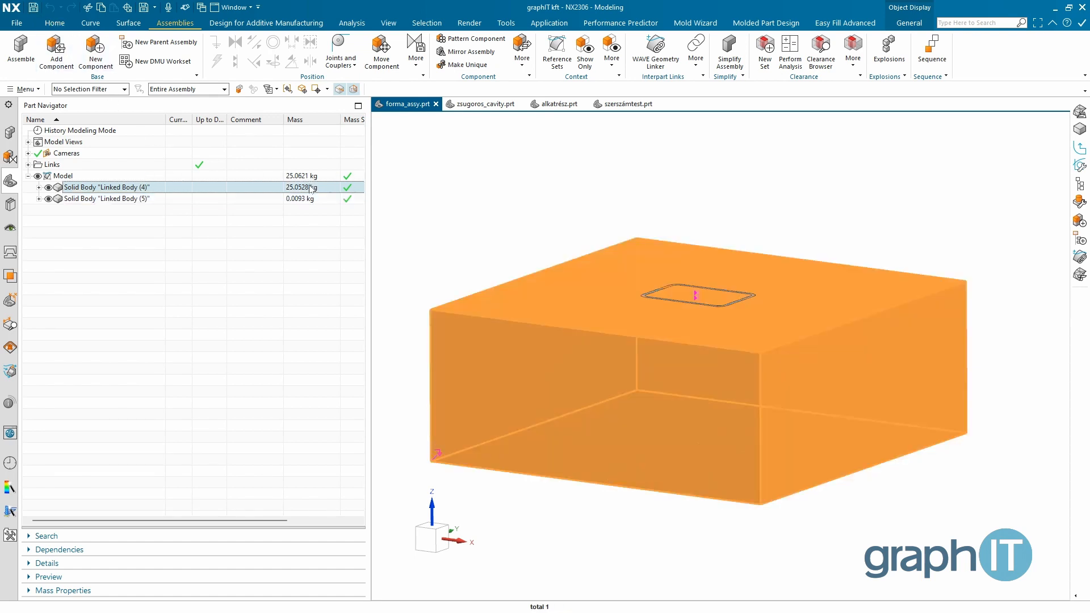
{"action": "left_click", "coordinate": [10, 133]}
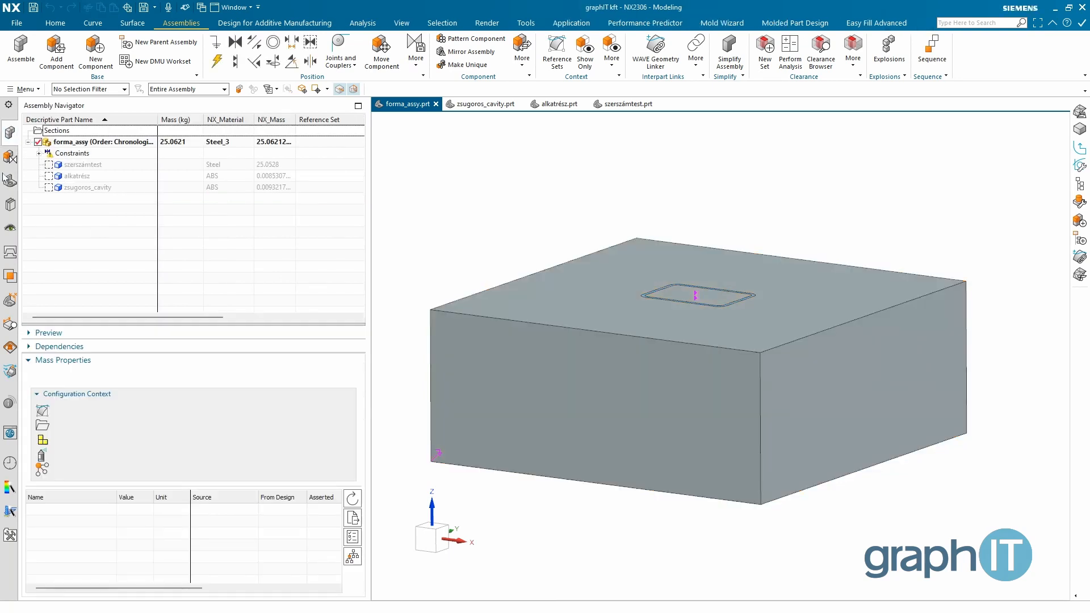
{"action": "left_click", "coordinate": [9, 181]}
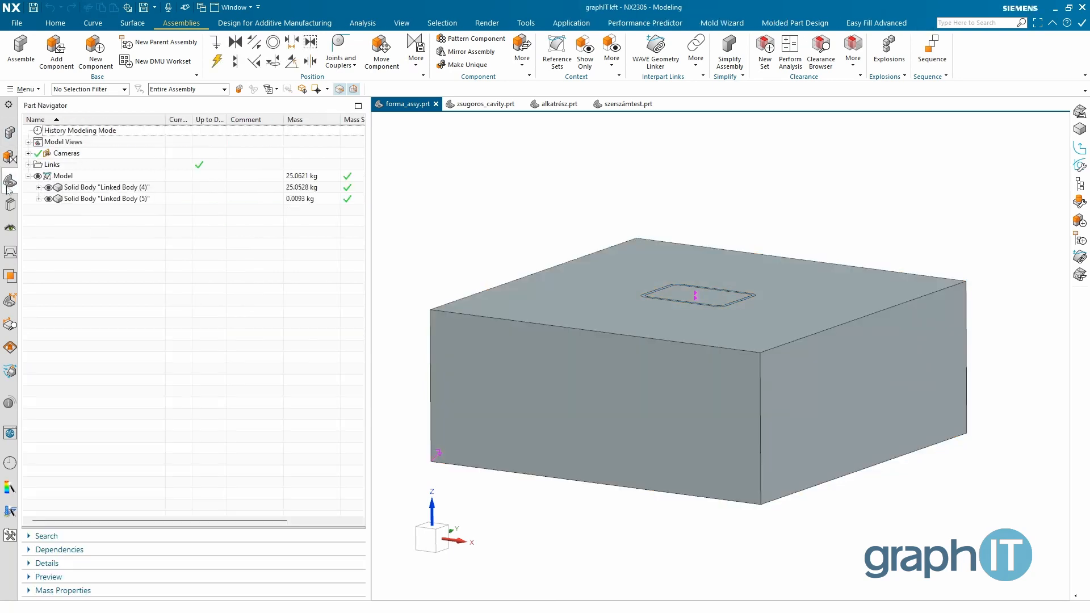
Restore timestamp order and subtract the linked cavity body from the linked block body
{"action": "left_click", "coordinate": [55, 21]}
{"action": "right_click", "coordinate": [98, 245]}
{"action": "left_click", "coordinate": [122, 327]}
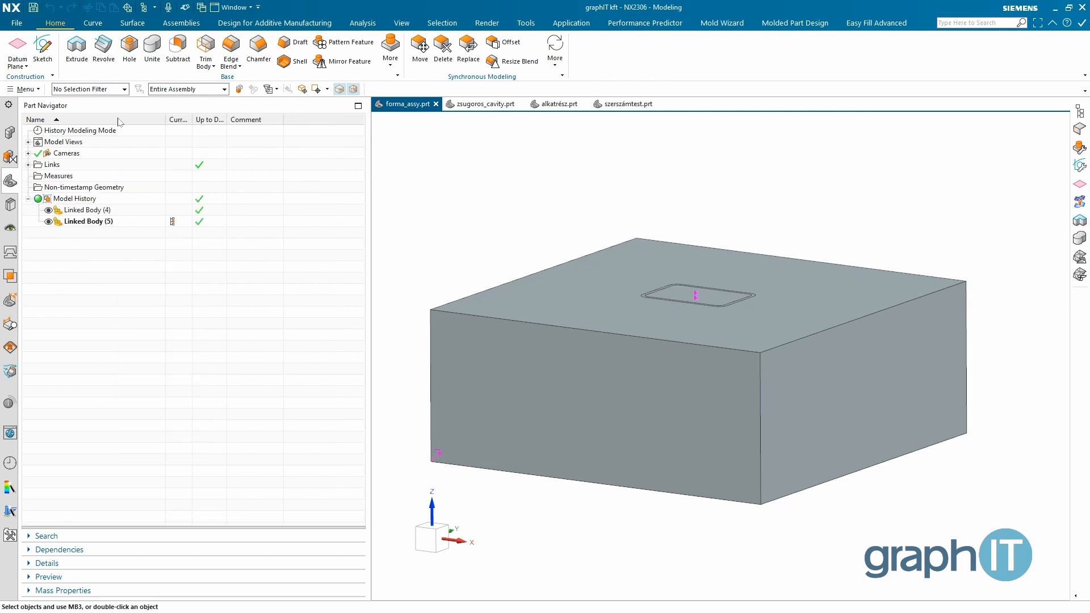
{"action": "left_click", "coordinate": [180, 59]}
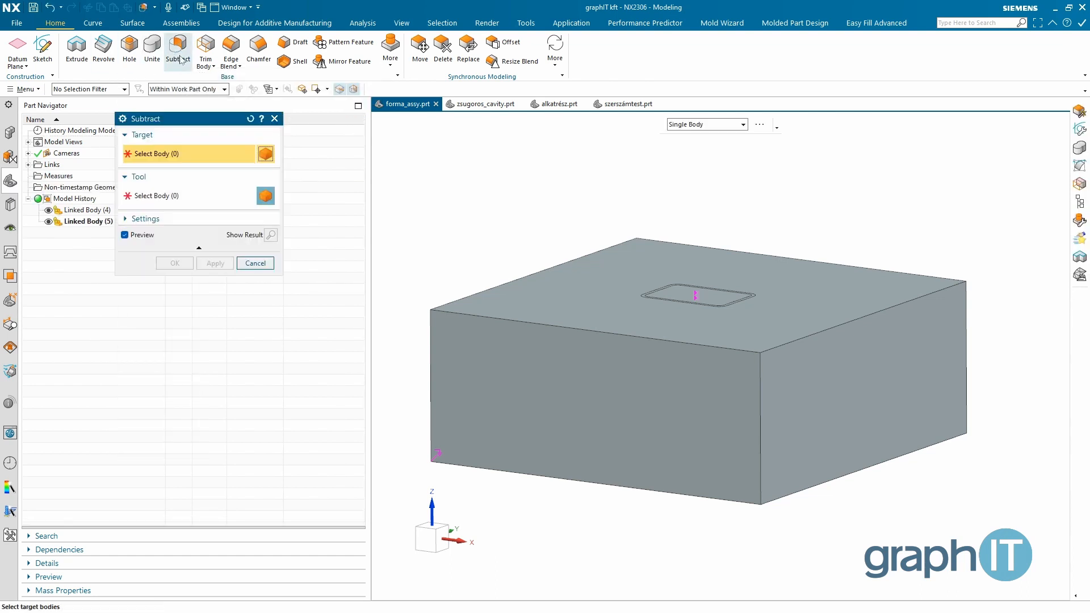
{"action": "left_click", "coordinate": [468, 294]}
{"action": "left_click", "coordinate": [207, 197]}
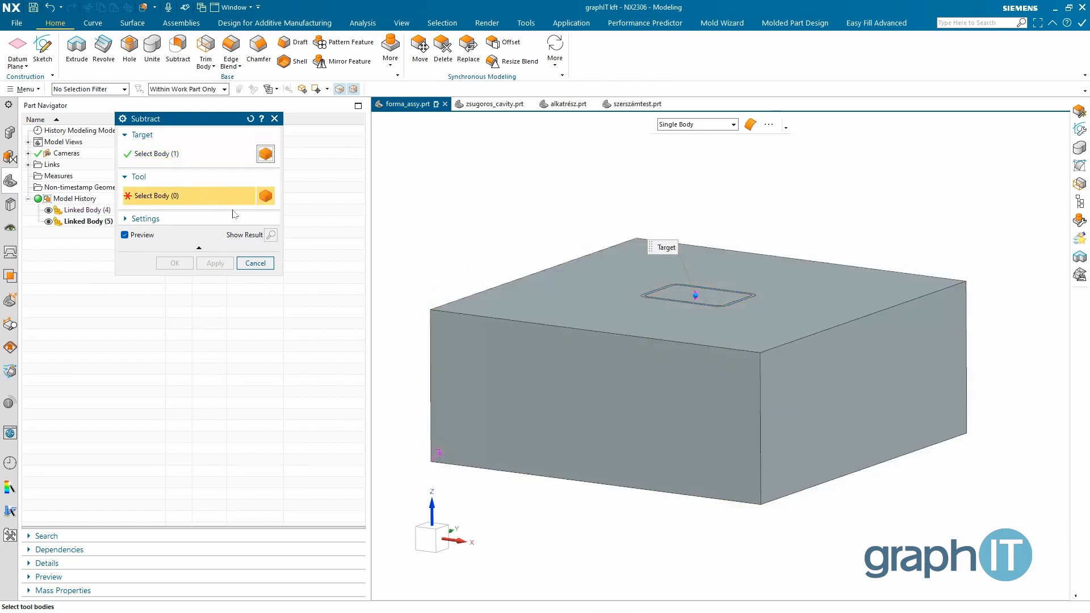
{"action": "left_click", "coordinate": [646, 296]}
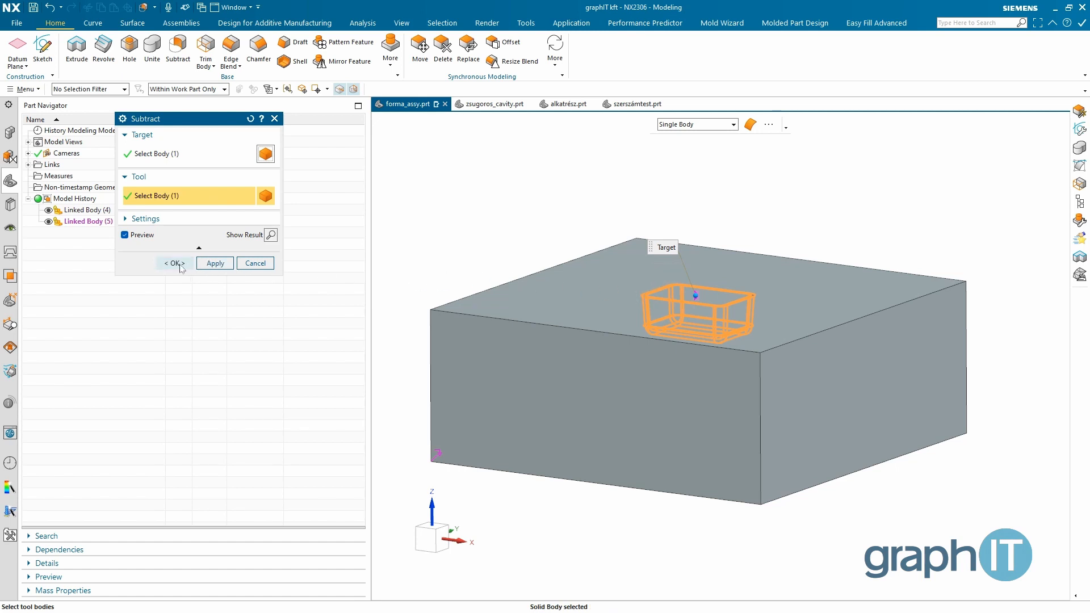
{"action": "left_click", "coordinate": [174, 263]}
Turn off timestamp order, hide the solid body "Subtract (6)" inside the pocket and inspect the block's cavity
{"action": "right_click", "coordinate": [72, 263]}
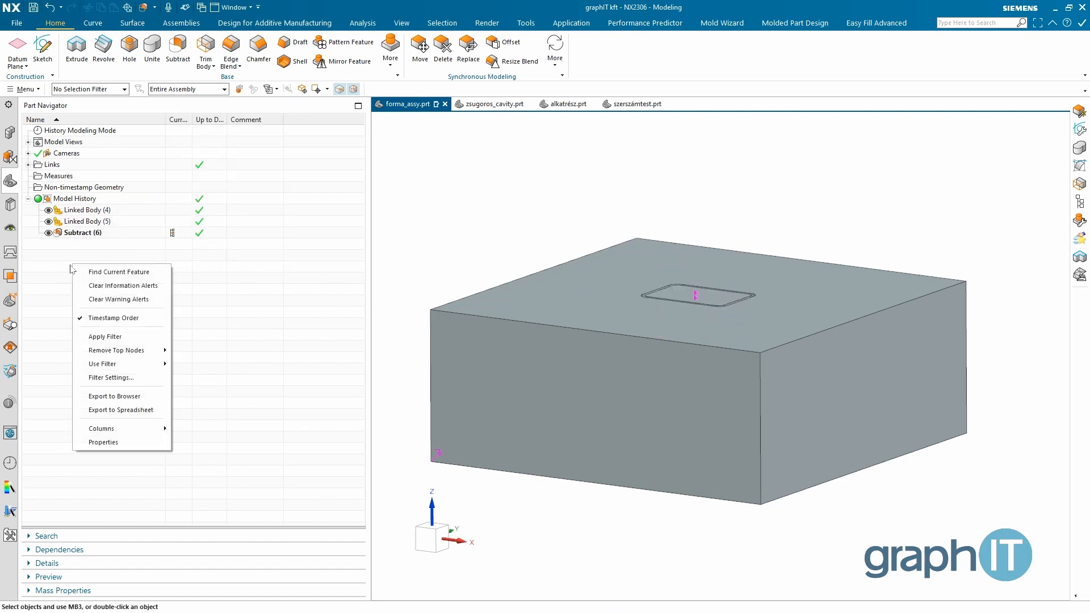
{"action": "left_click", "coordinate": [80, 317]}
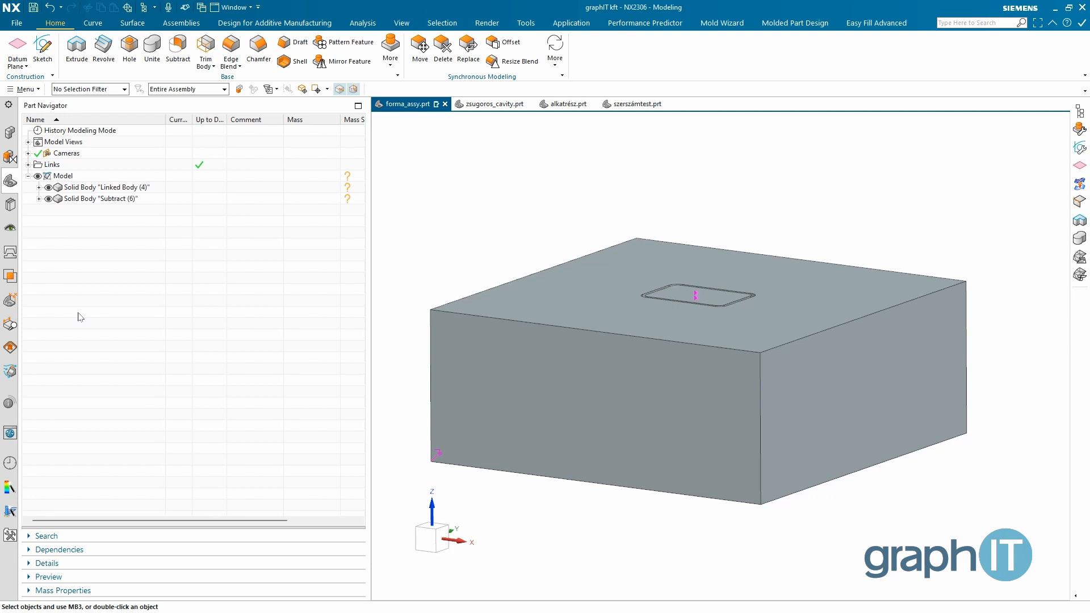
{"action": "left_click", "coordinate": [114, 199]}
{"action": "left_click", "coordinate": [115, 189]}
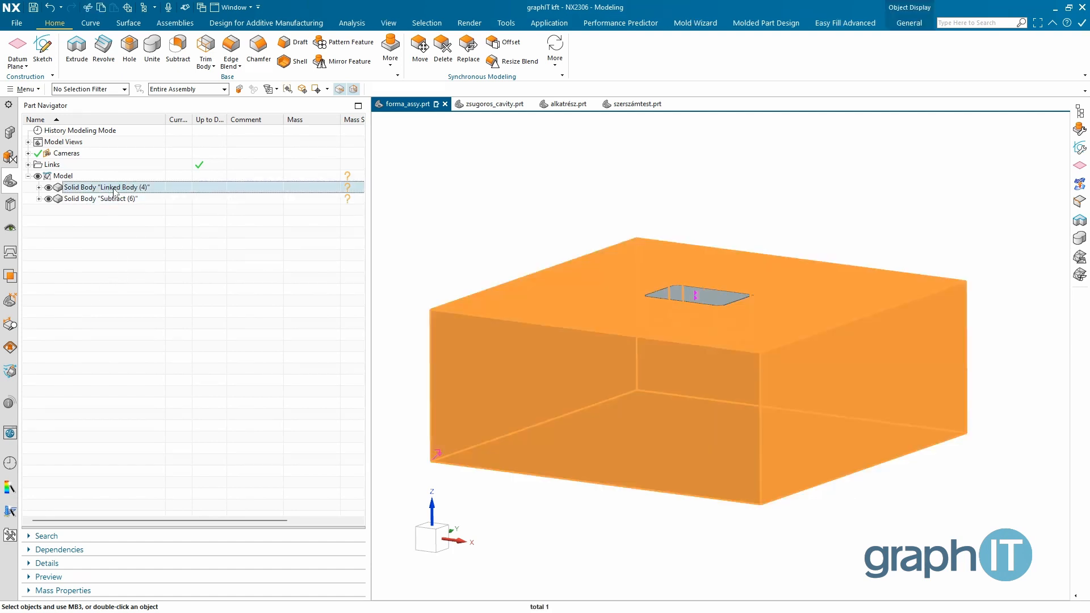
{"action": "left_click", "coordinate": [114, 199]}
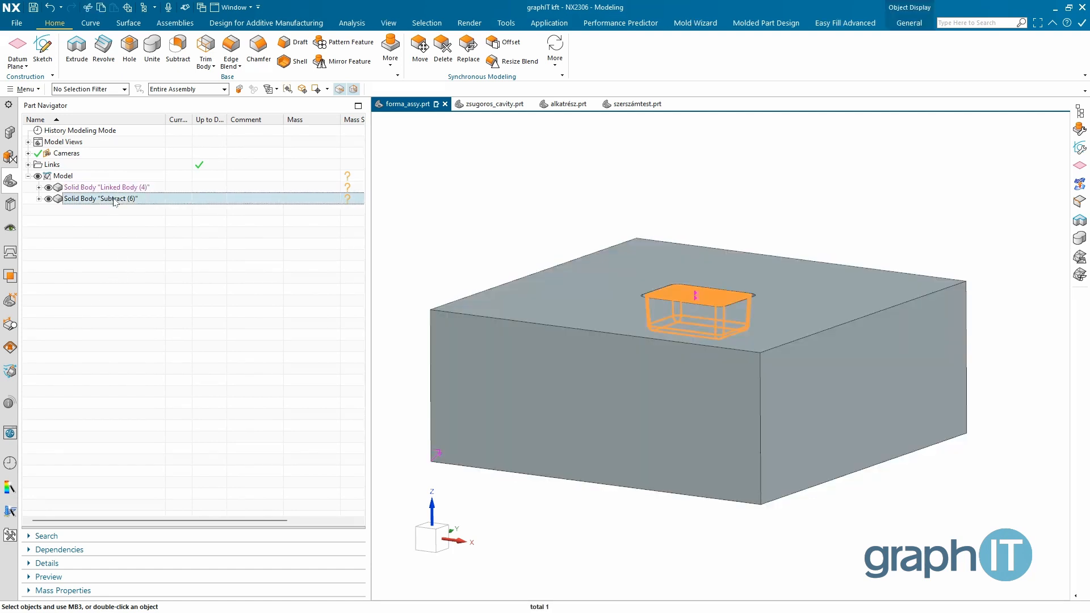
{"action": "left_click", "coordinate": [48, 199]}
{"action": "scroll", "coordinate": [719, 285], "scroll_direction": "up", "scroll_amount": 5}
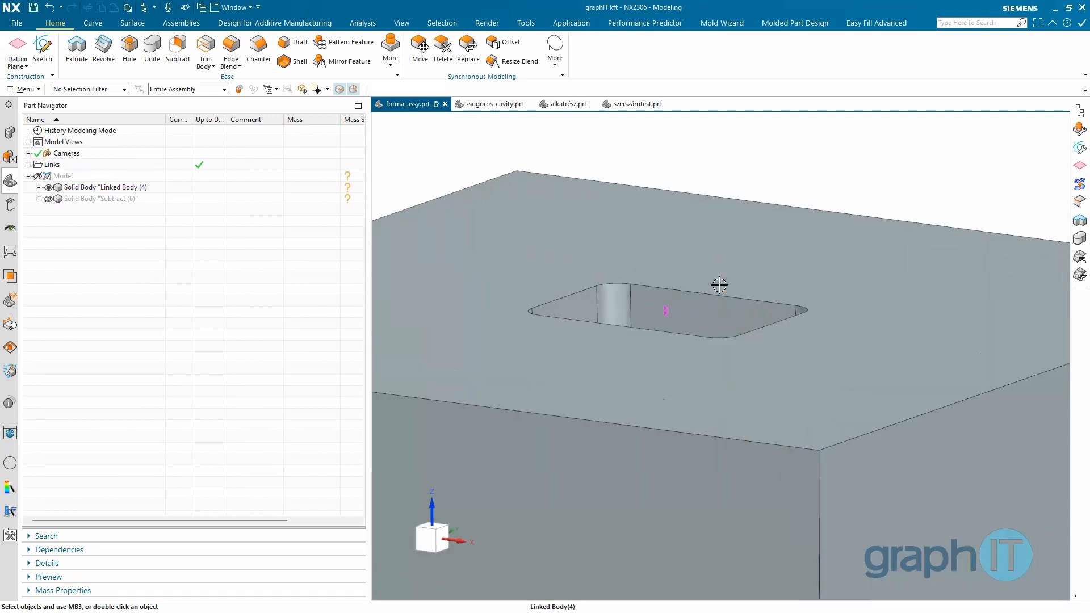
{"action": "middle_click_drag", "start_coordinate": [669, 321], "coordinate": [673, 368]}
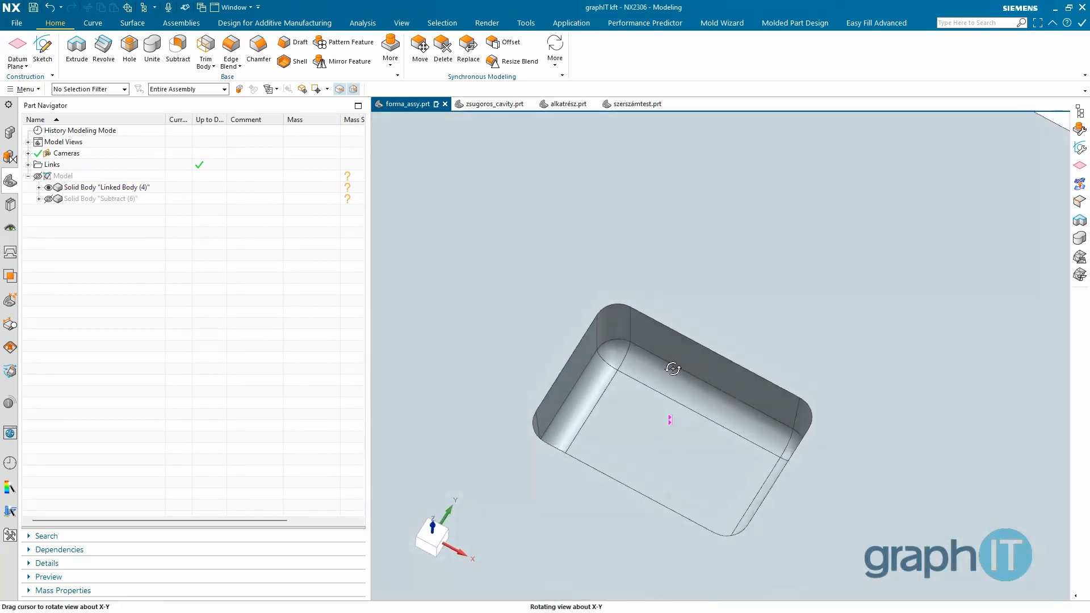
{"action": "key", "text": "Home"}
{"action": "middle_click_drag", "start_coordinate": [721, 346], "coordinate": [711, 326]}
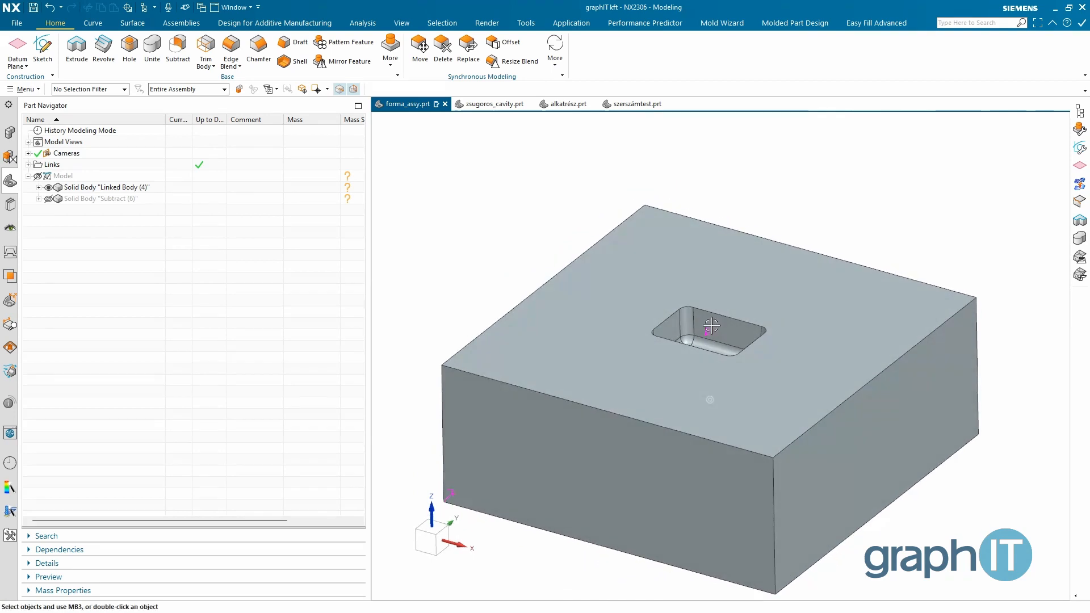
Save forma_assy and update the mass properties for the whole assembly
{"action": "left_click", "coordinate": [34, 7]}
{"action": "left_click", "coordinate": [9, 133]}
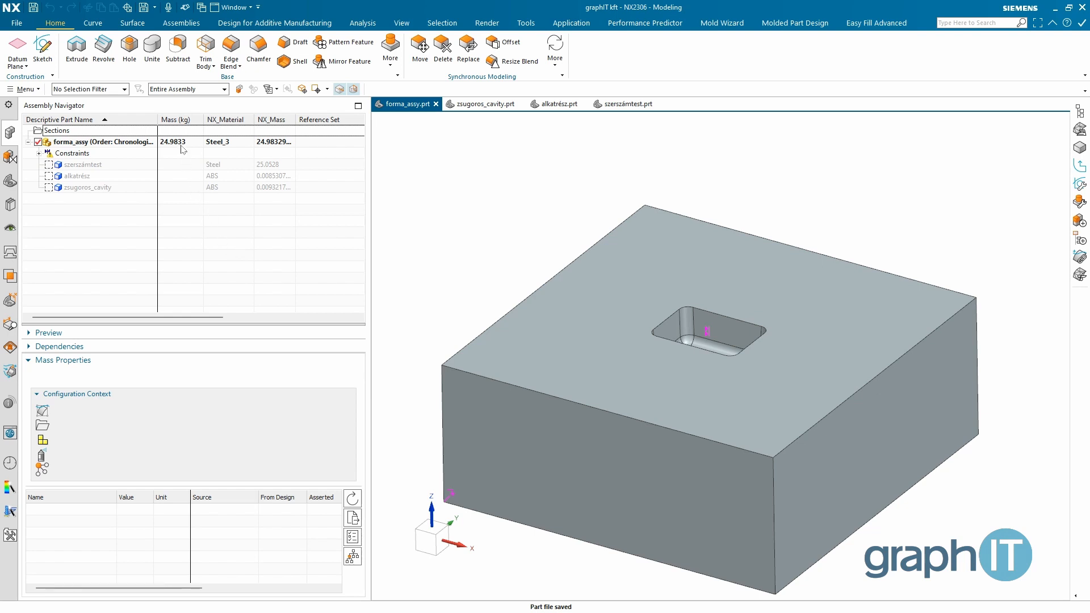
{"action": "left_click", "coordinate": [352, 498]}
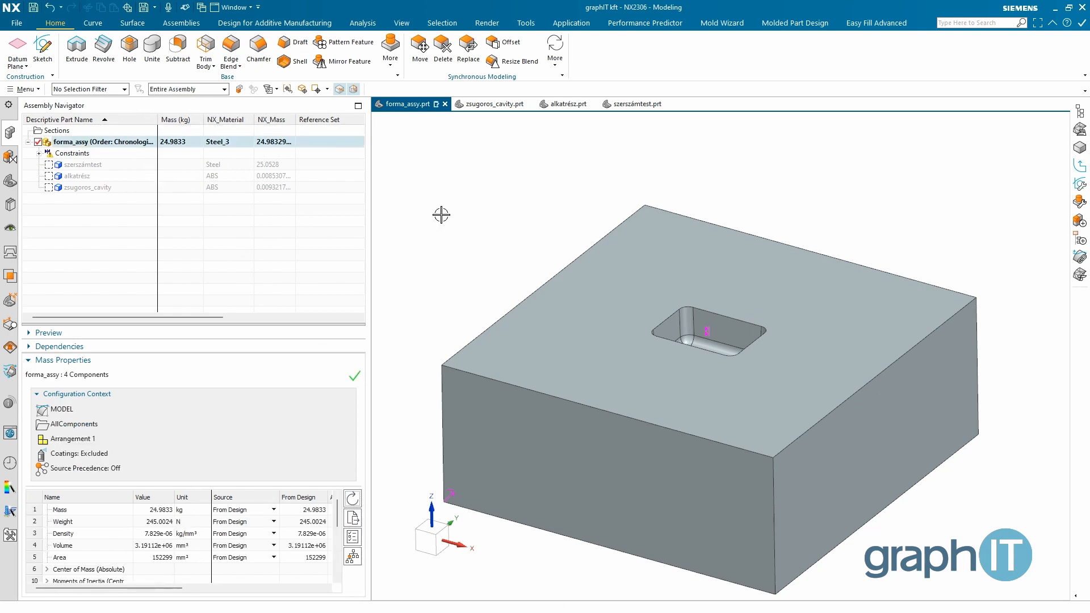
{"action": "key", "text": "Escape"}
Measure the solid body of Linked Body (4) and keep its mass as a measurement with a displayed annotation
{"action": "left_click", "coordinate": [553, 321]}
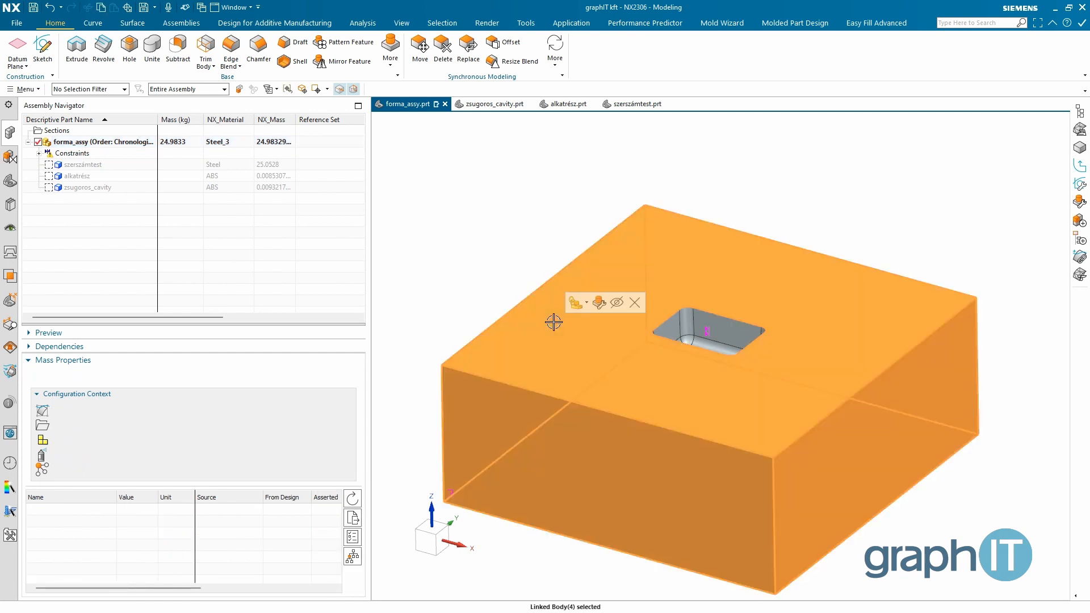
{"action": "key", "text": "Escape"}
{"action": "left_click", "coordinate": [495, 199]}
{"action": "left_click", "coordinate": [534, 184]}
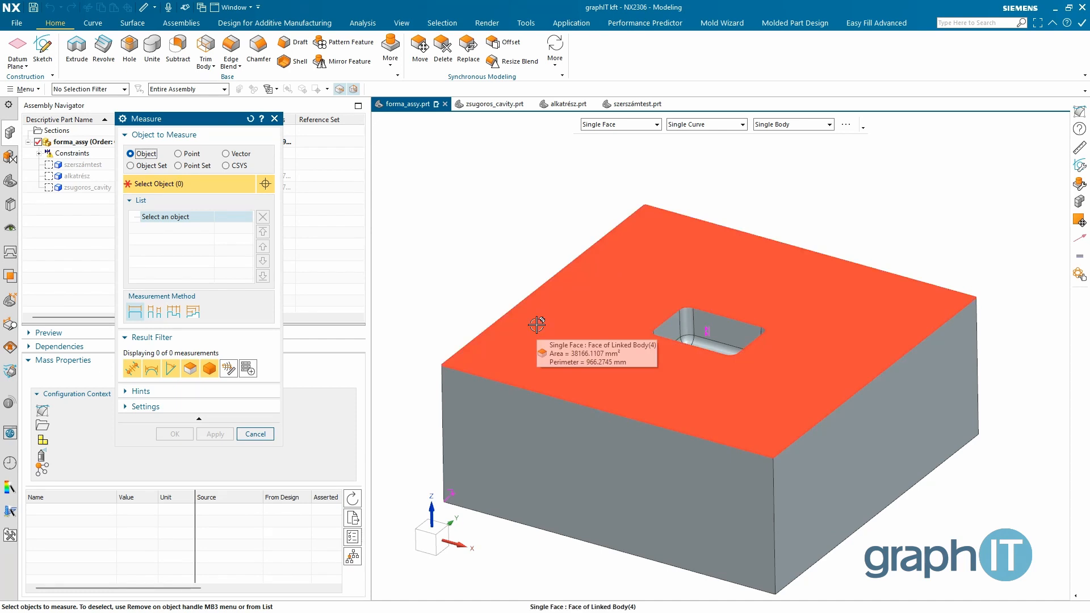
{"action": "left_click", "coordinate": [537, 326]}
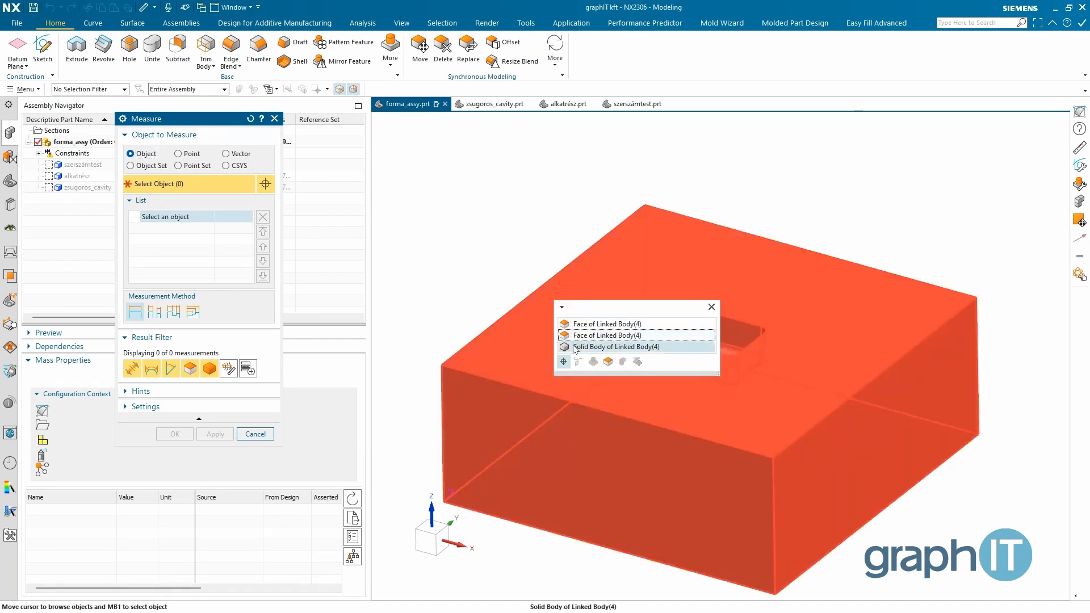
{"action": "left_click", "coordinate": [573, 345]}
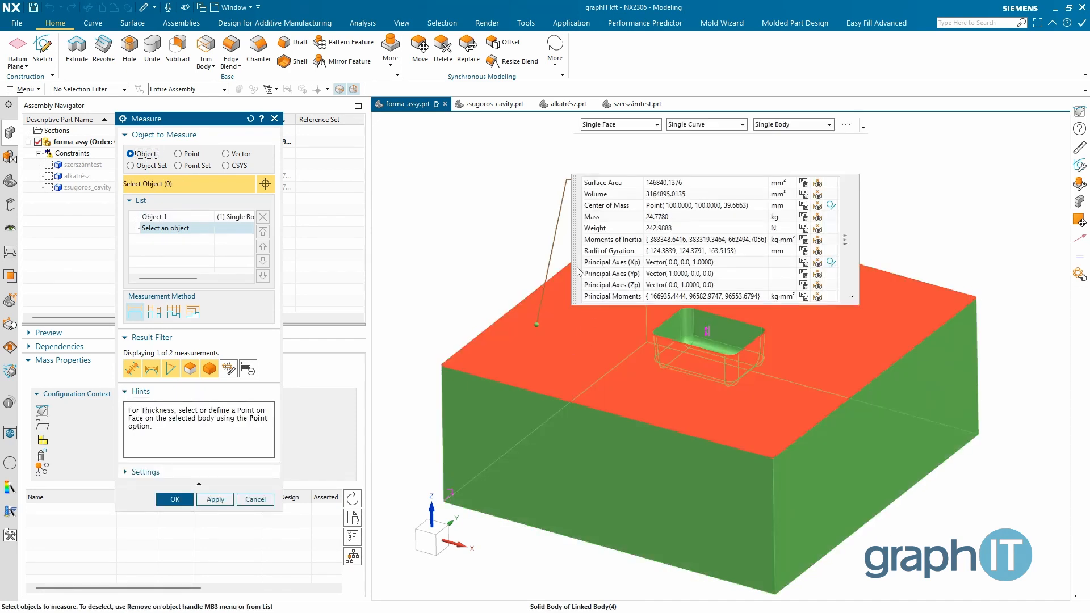
{"action": "left_click_drag", "start_coordinate": [579, 272], "coordinate": [624, 272]}
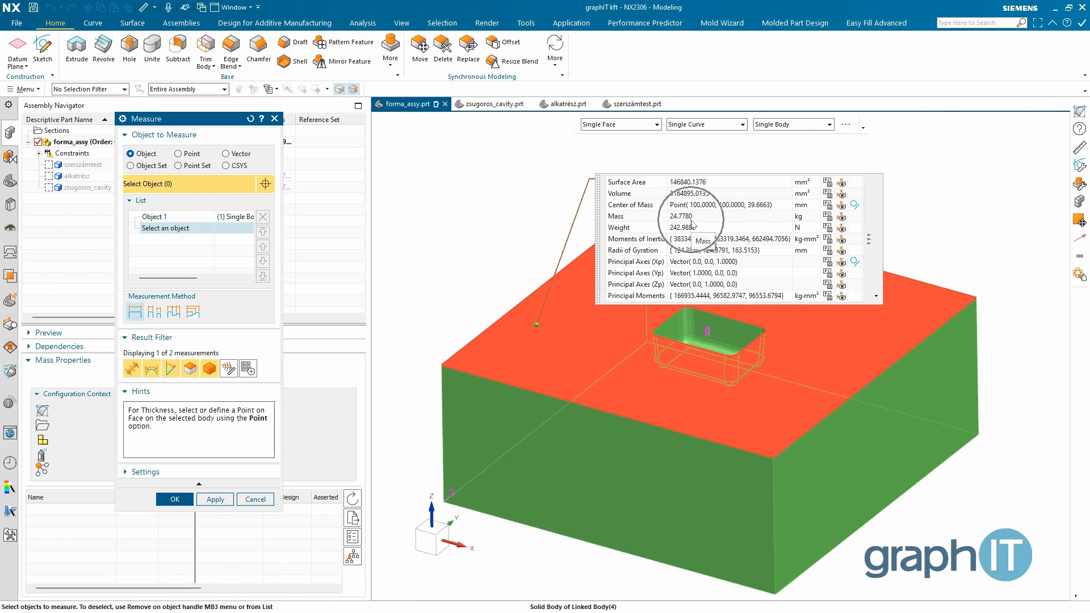
{"action": "left_click", "coordinate": [827, 216]}
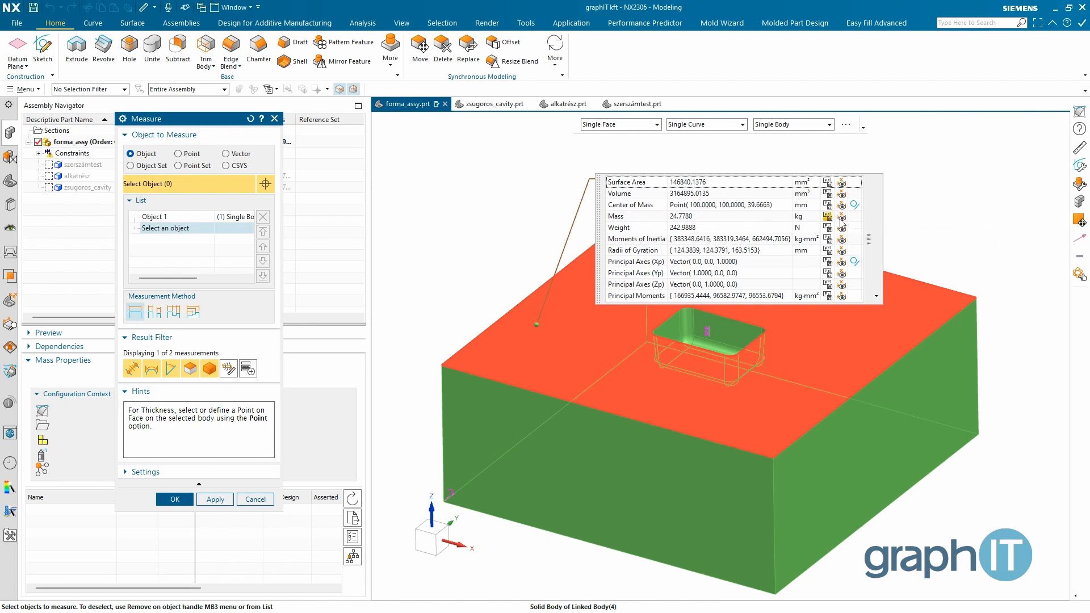
{"action": "left_click", "coordinate": [841, 216]}
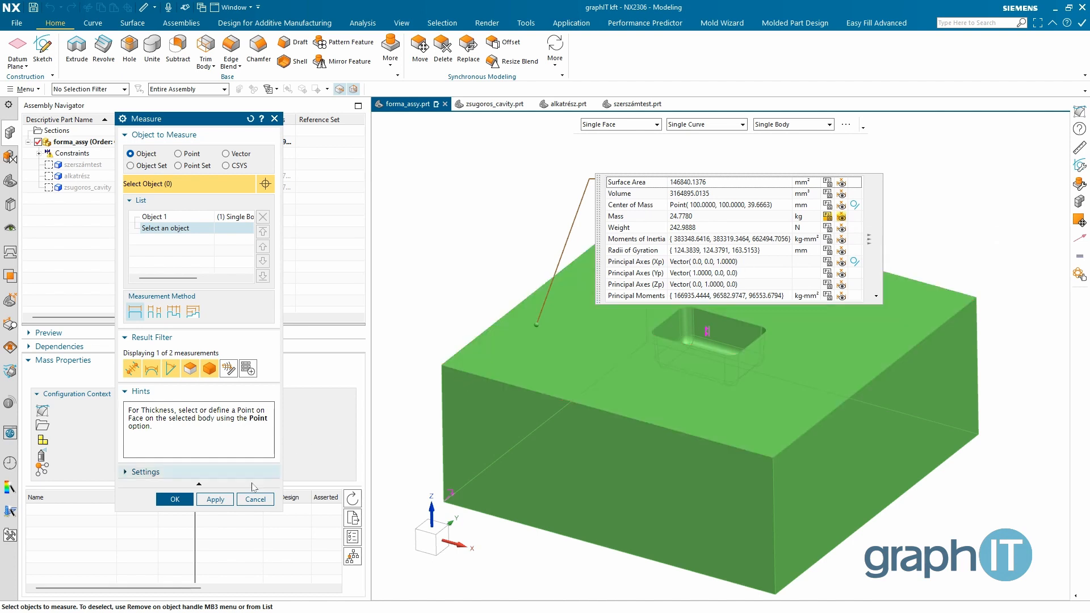
{"action": "left_click", "coordinate": [174, 499]}
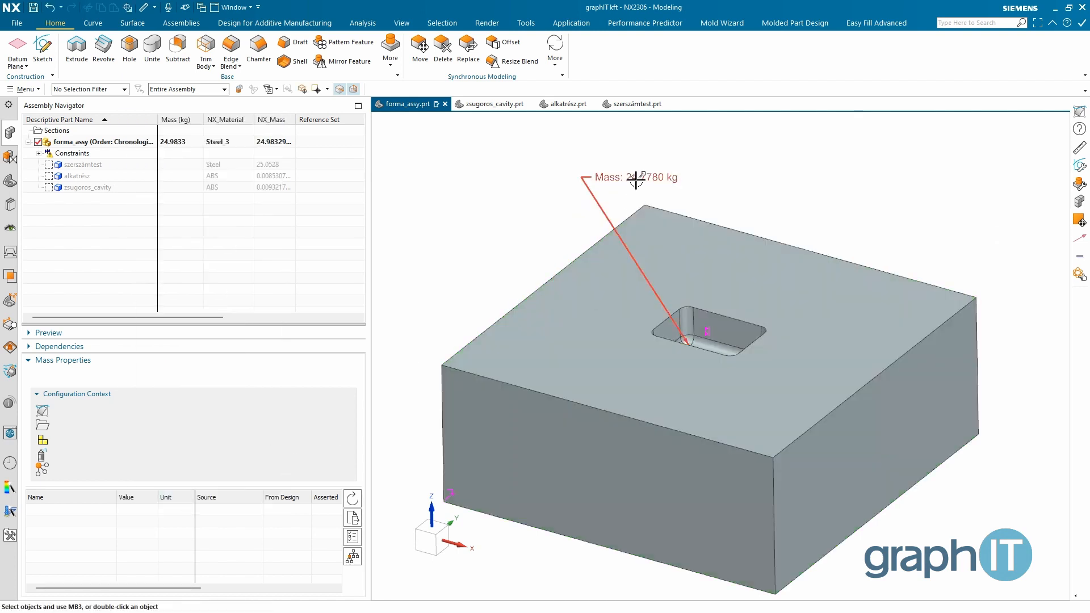
Move the mass annotation clear of the block and update the assembly's mass properties
{"action": "mouse_move", "coordinate": [597, 177]}
{"action": "left_mouse_down"}
{"action": "mouse_move", "coordinate": [397, 176]}
{"action": "mouse_move", "coordinate": [394, 148]}
{"action": "left_mouse_up"}
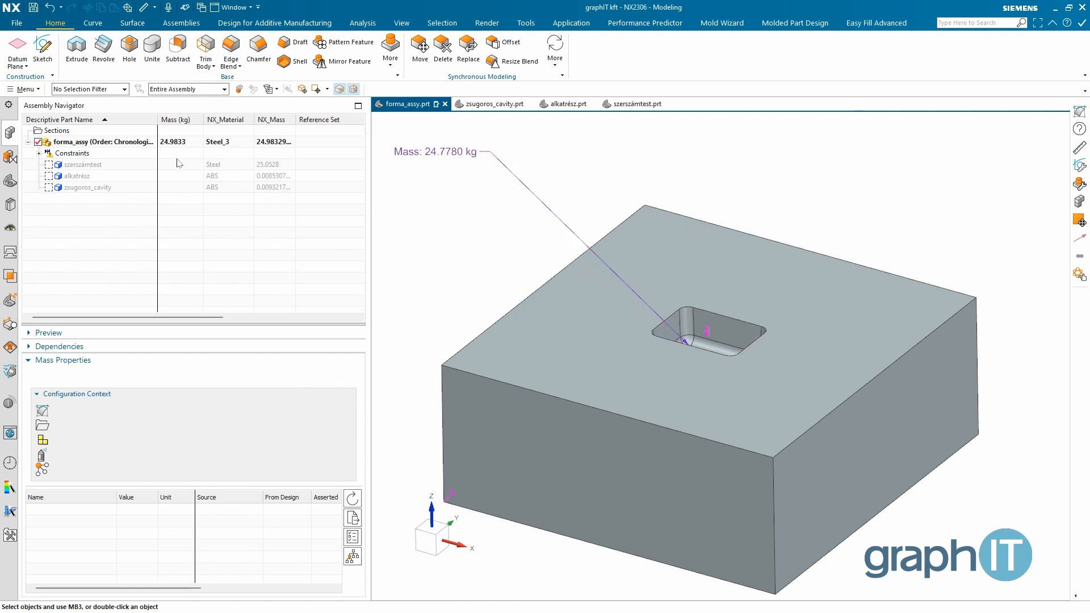
{"action": "key", "text": "ctrl"}
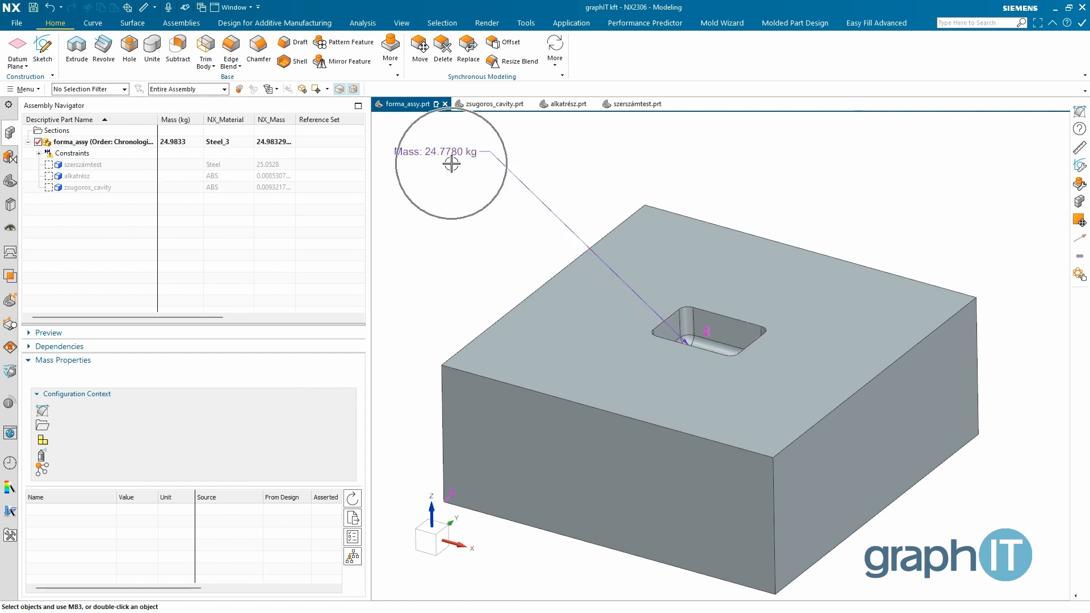
{"action": "left_click", "coordinate": [350, 500]}
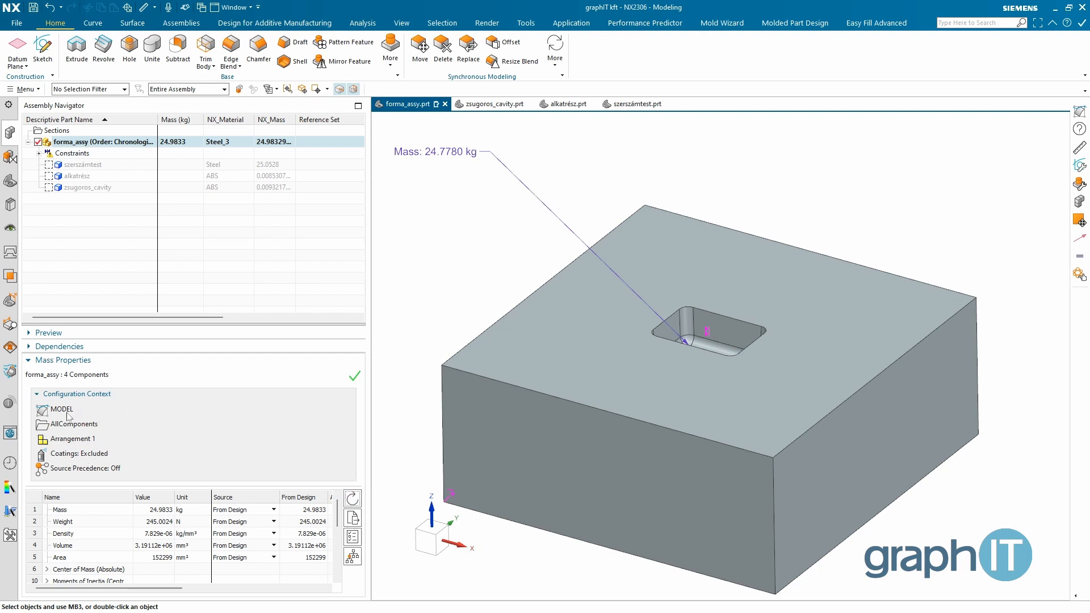
{"action": "key", "text": "ctrl"}
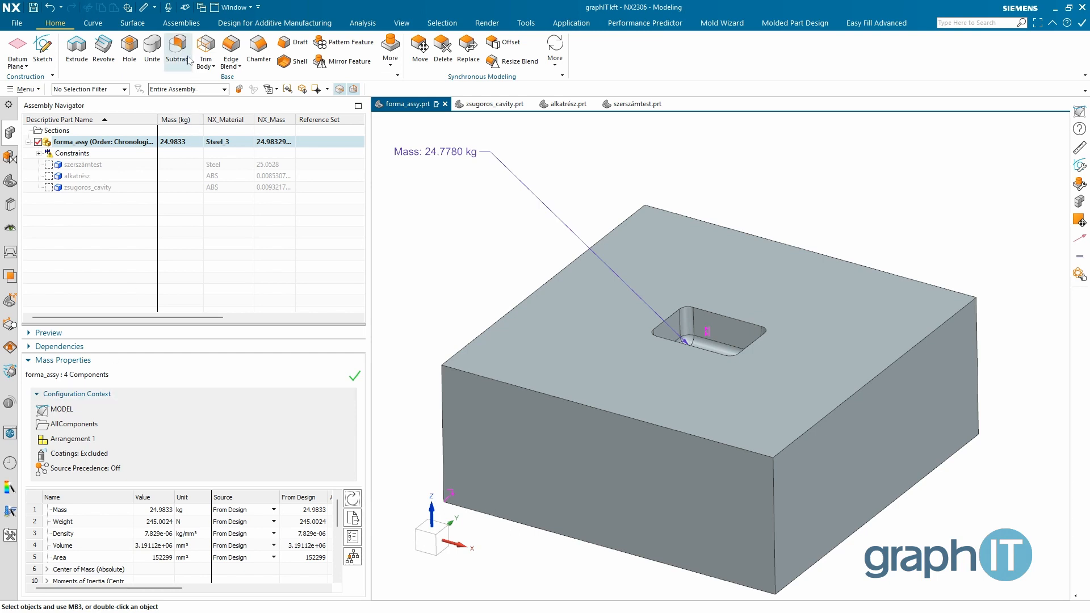
Open the reference sets of forma_assy and examine which objects the MODEL set contains
{"action": "left_click", "coordinate": [182, 23]}
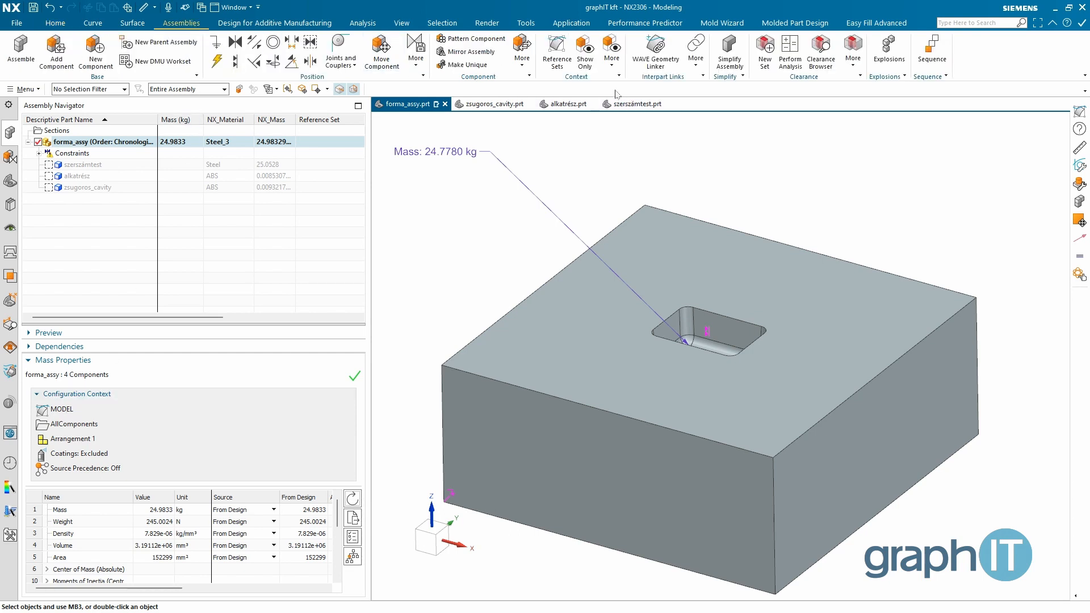
{"action": "left_click", "coordinate": [561, 59]}
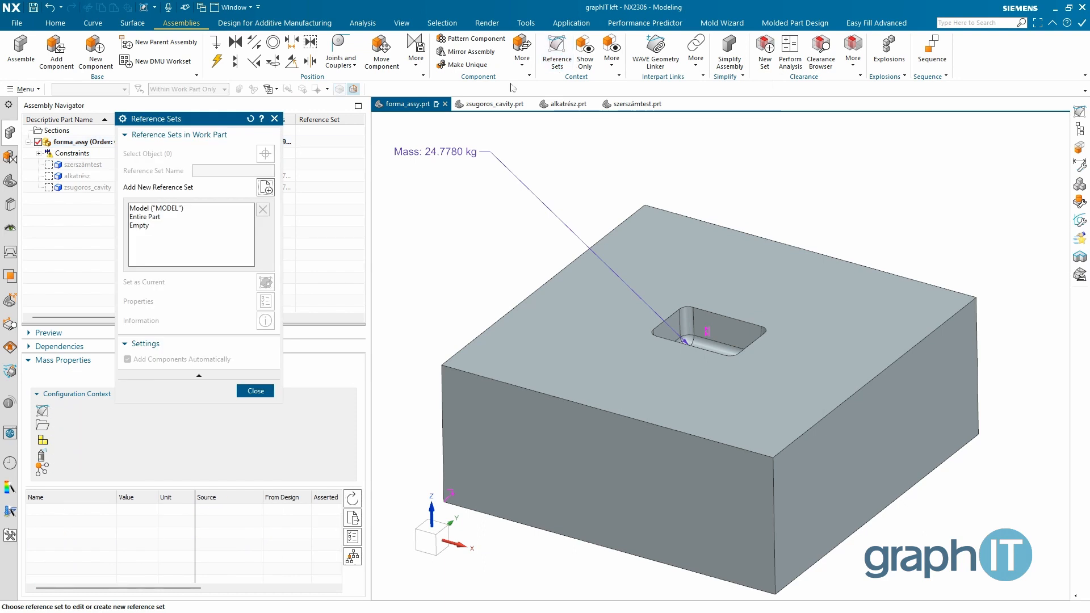
{"action": "left_click_drag", "start_coordinate": [225, 126], "coordinate": [467, 196]}
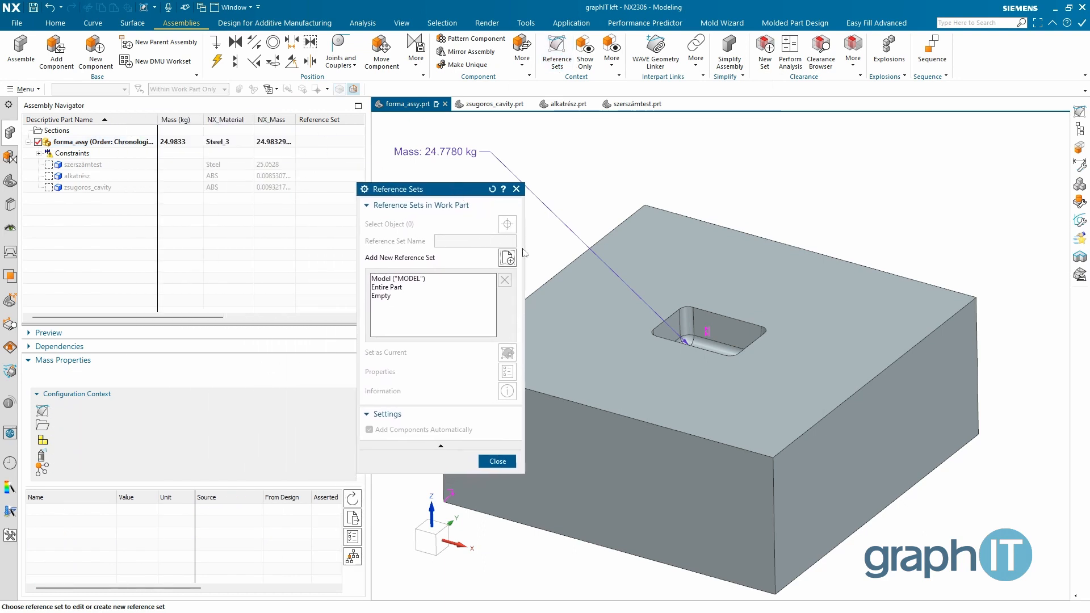
{"action": "middle_click_drag", "start_coordinate": [667, 333], "coordinate": [770, 318], "text": "shift"}
{"action": "left_click_drag", "start_coordinate": [450, 196], "coordinate": [494, 199]}
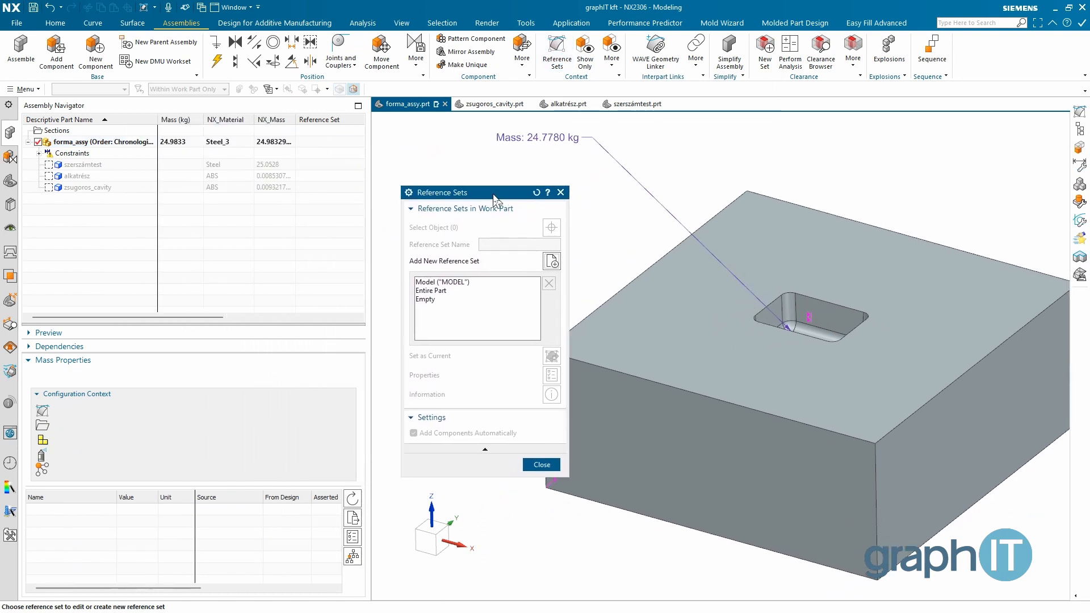
{"action": "left_click", "coordinate": [461, 283]}
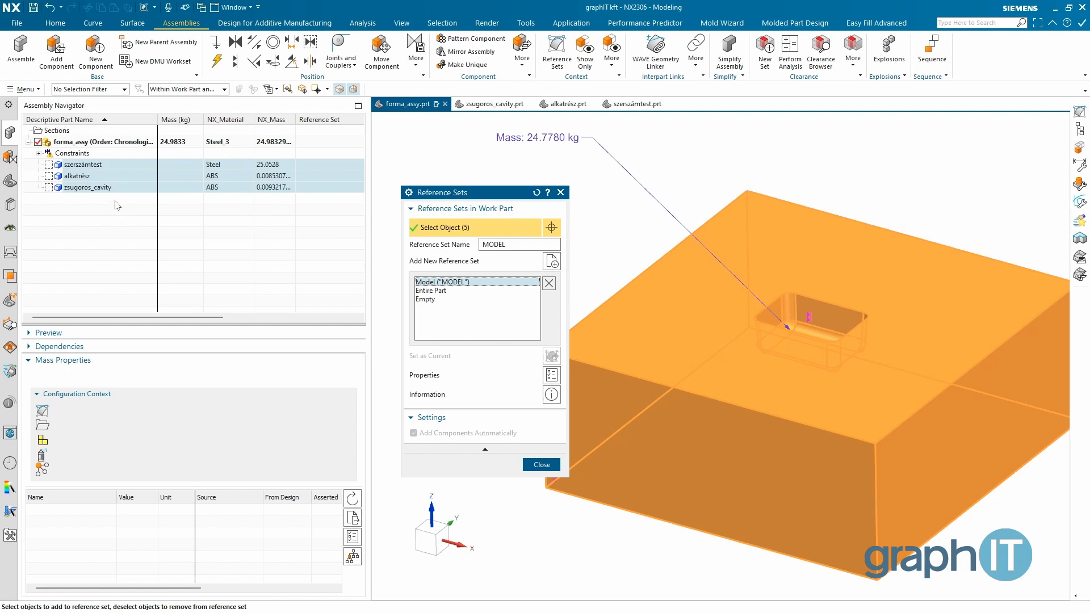
Add a new reference set named VALÓS_TEST to forma_assy
{"action": "left_click", "coordinate": [552, 262]}
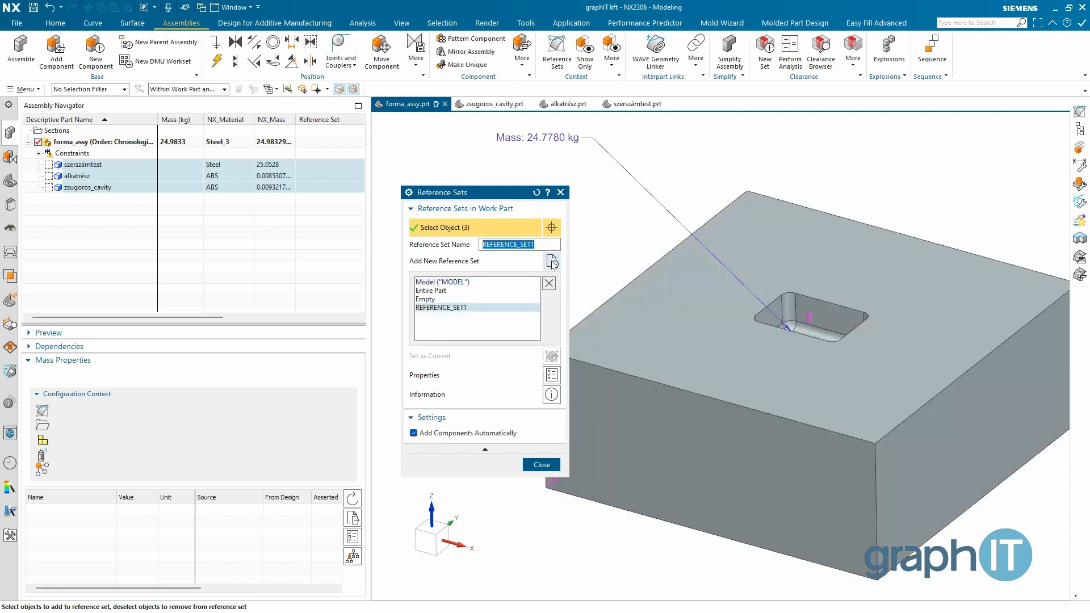
{"action": "type", "text": "valós"}
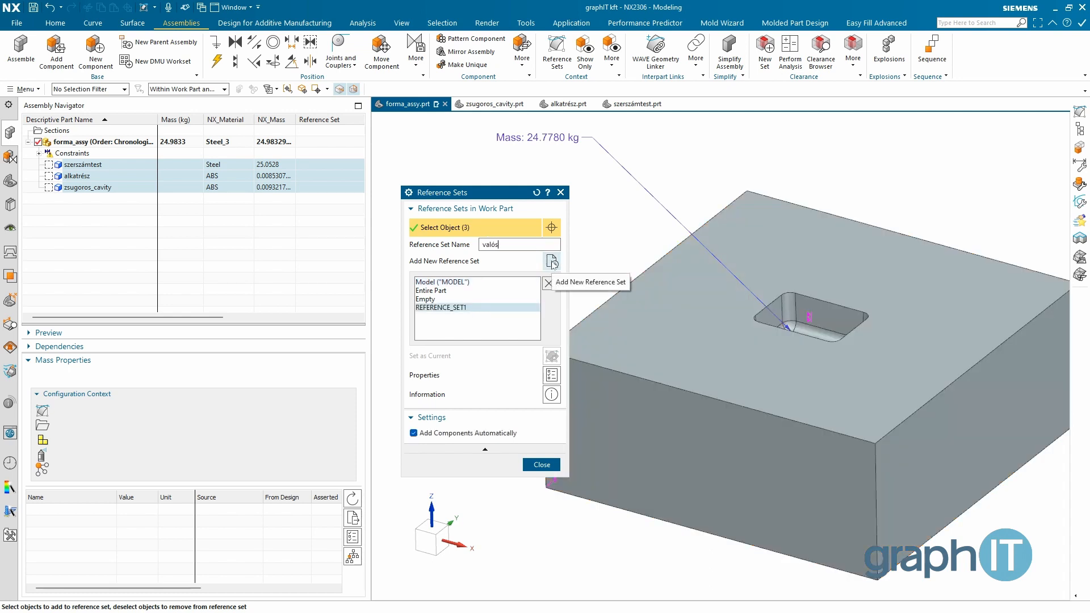
{"action": "type", "text": "_tast"}
{"action": "key", "text": "BackSpace"}
{"action": "key", "text": "BackSpace"}
{"action": "key", "text": "BackSpace"}
{"action": "type", "text": "eest"}
{"action": "key", "text": "BackSpace"}
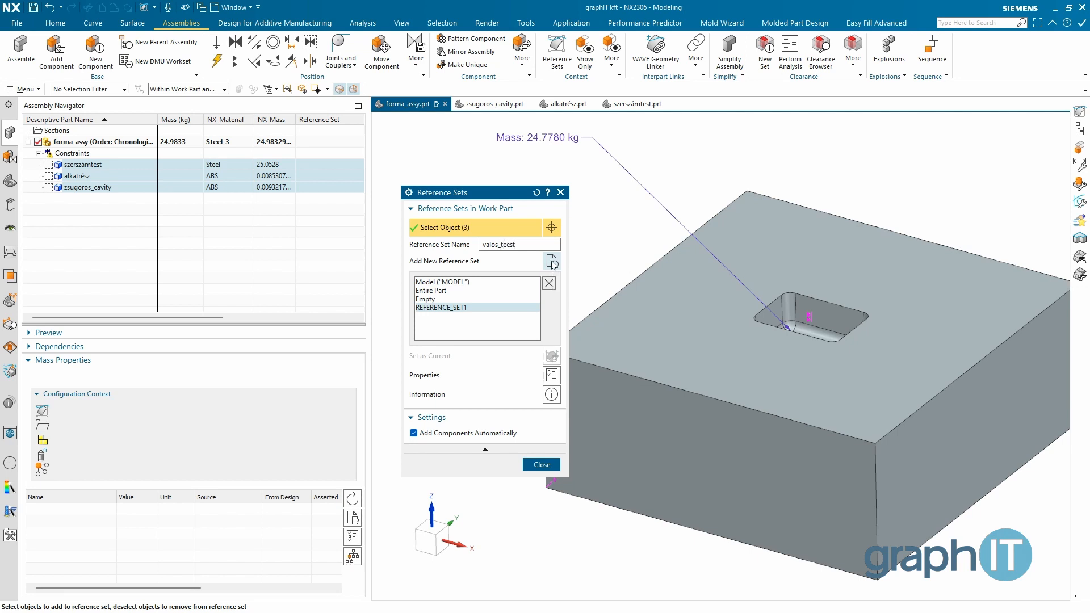
{"action": "key", "text": "BackSpace"}
{"action": "type", "text": "st"}
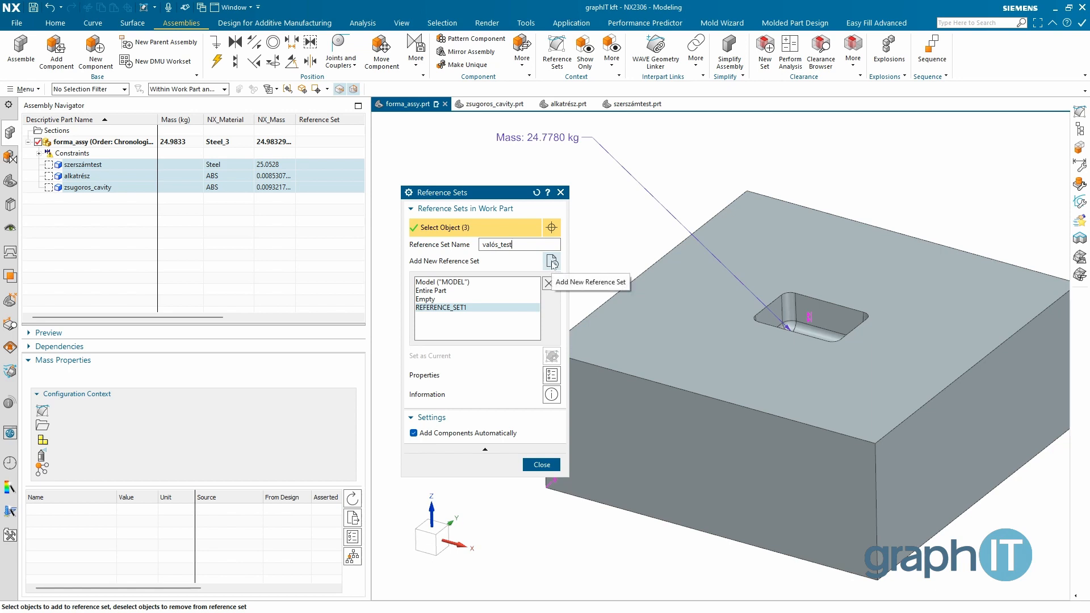
{"action": "key", "text": "Return"}
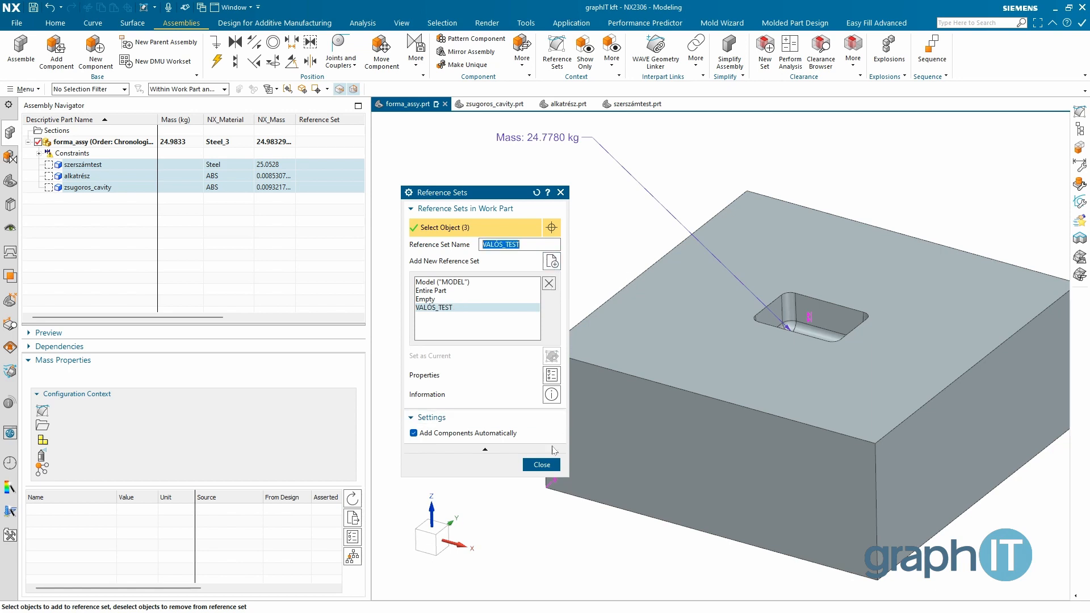
Remove the three components from VALÓS_TEST, add only the block's solid body to it, and save forma_assy
{"action": "left_click", "coordinate": [601, 220]}
{"action": "key", "text": "Escape"}
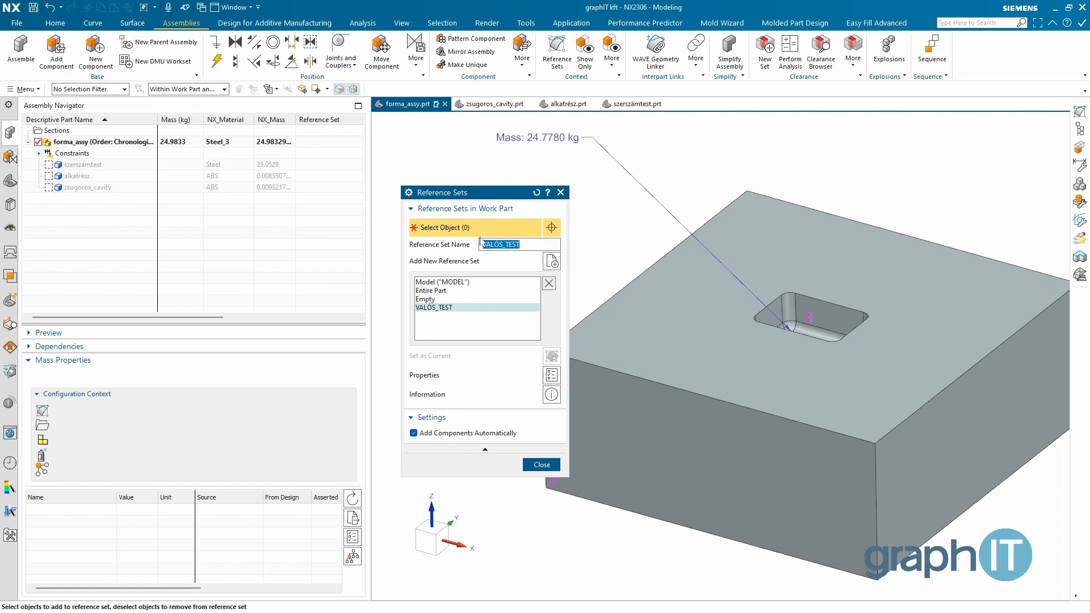
{"action": "left_click", "coordinate": [645, 309]}
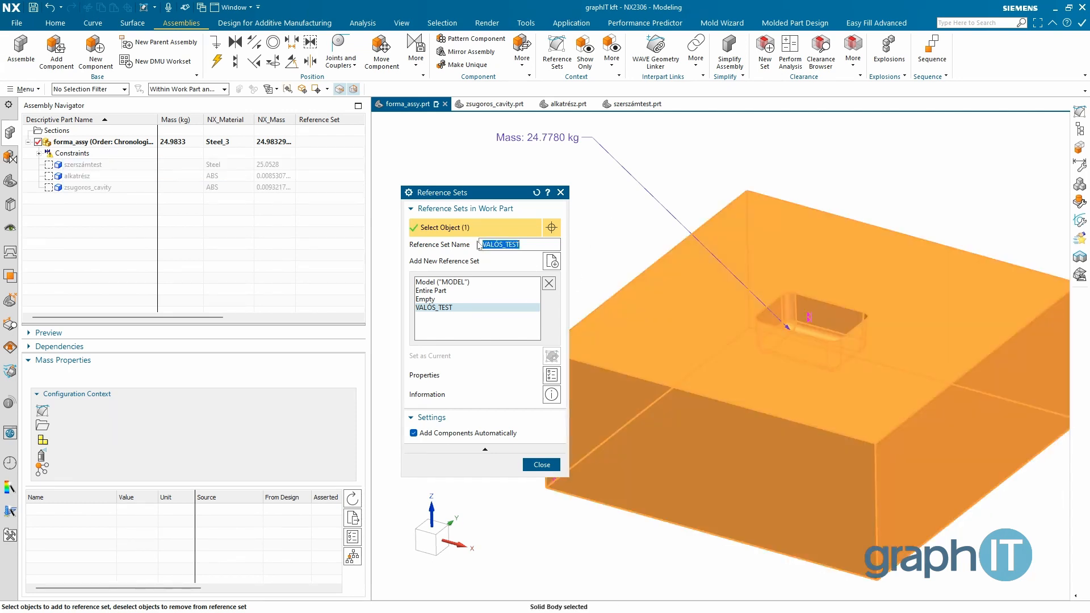
{"action": "key", "text": "ctrl"}
{"action": "left_click", "coordinate": [534, 465]}
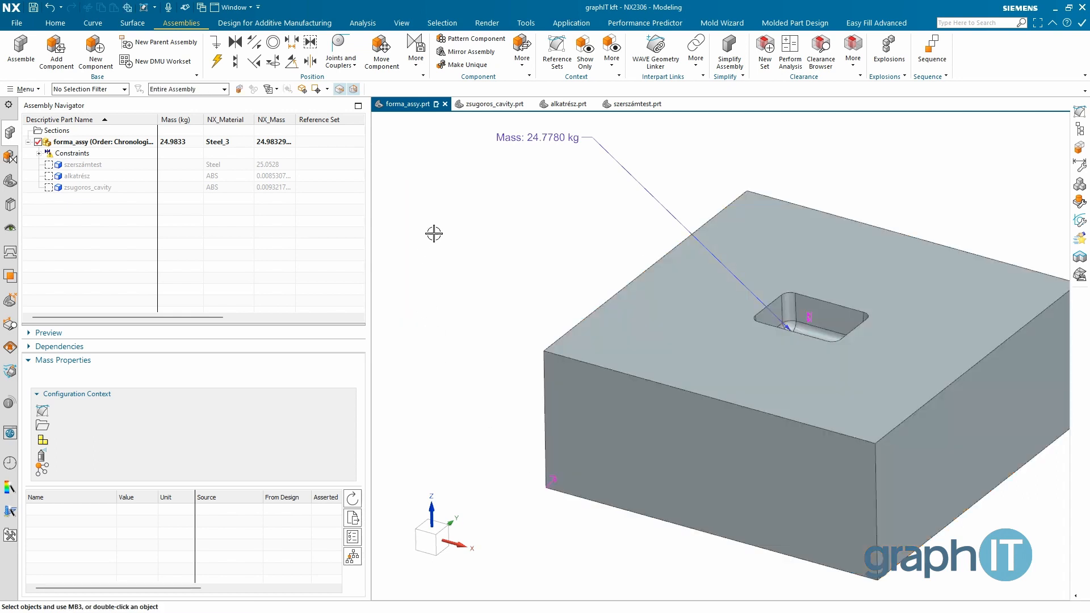
{"action": "left_click", "coordinate": [33, 7]}
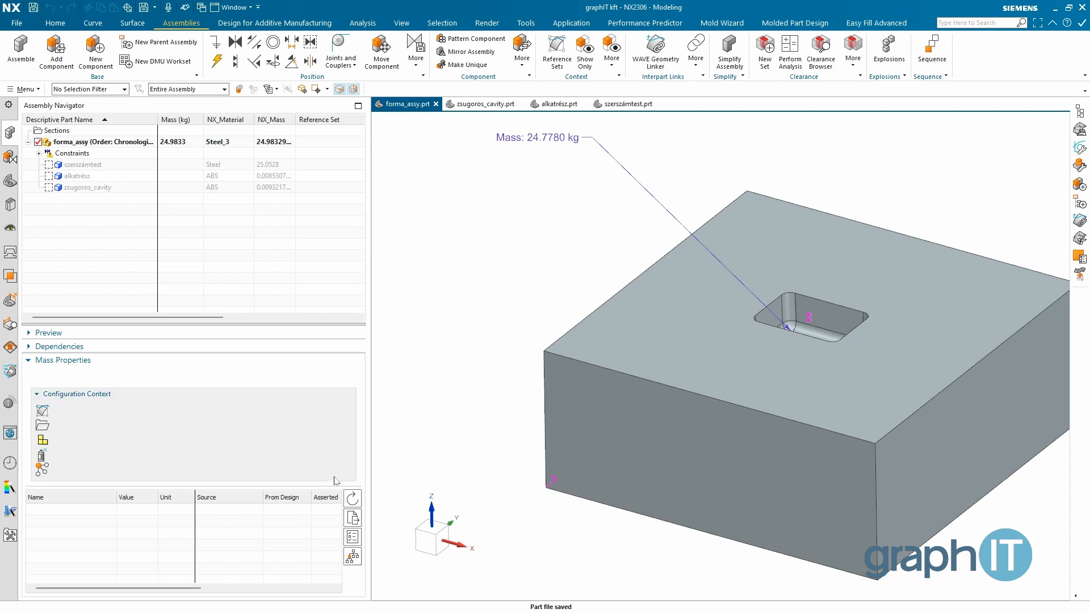
Override the work part's reference set for mass properties with VALÓS_TEST and recalculate the assembly's mass
{"action": "left_click", "coordinate": [352, 499]}
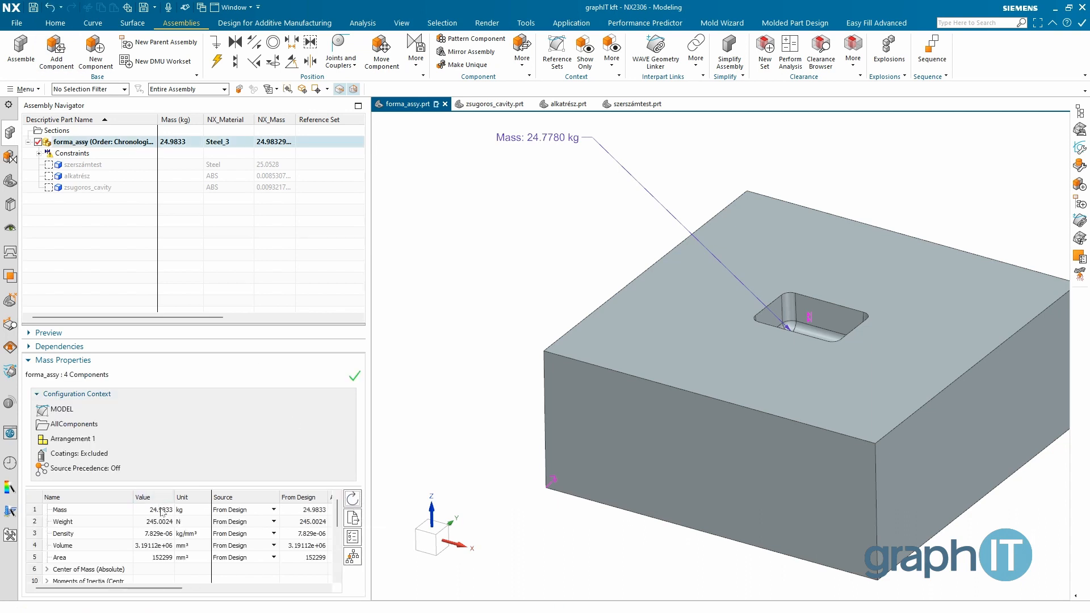
{"action": "left_click", "coordinate": [352, 537]}
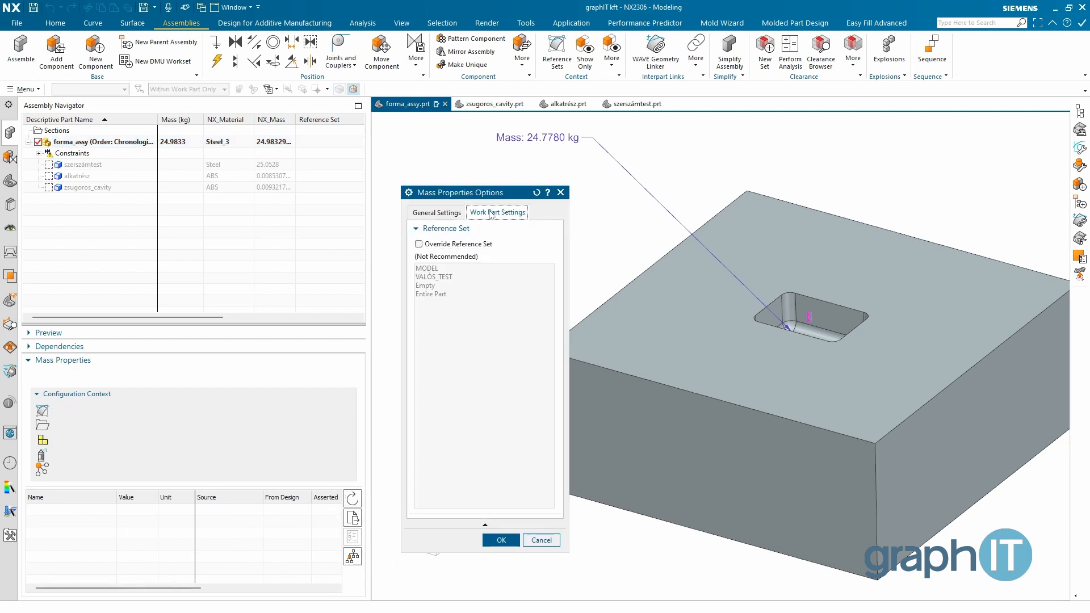
{"action": "left_click", "coordinate": [446, 213]}
{"action": "left_click", "coordinate": [489, 210]}
{"action": "left_click_drag", "start_coordinate": [500, 197], "coordinate": [471, 162]}
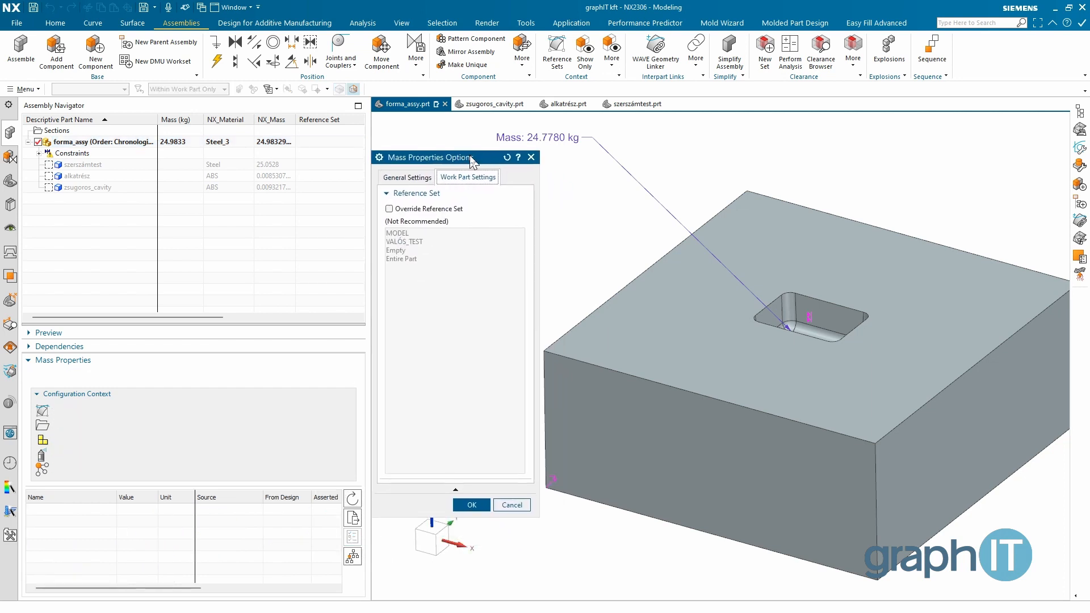
{"action": "left_click", "coordinate": [446, 209]}
{"action": "left_click", "coordinate": [411, 242]}
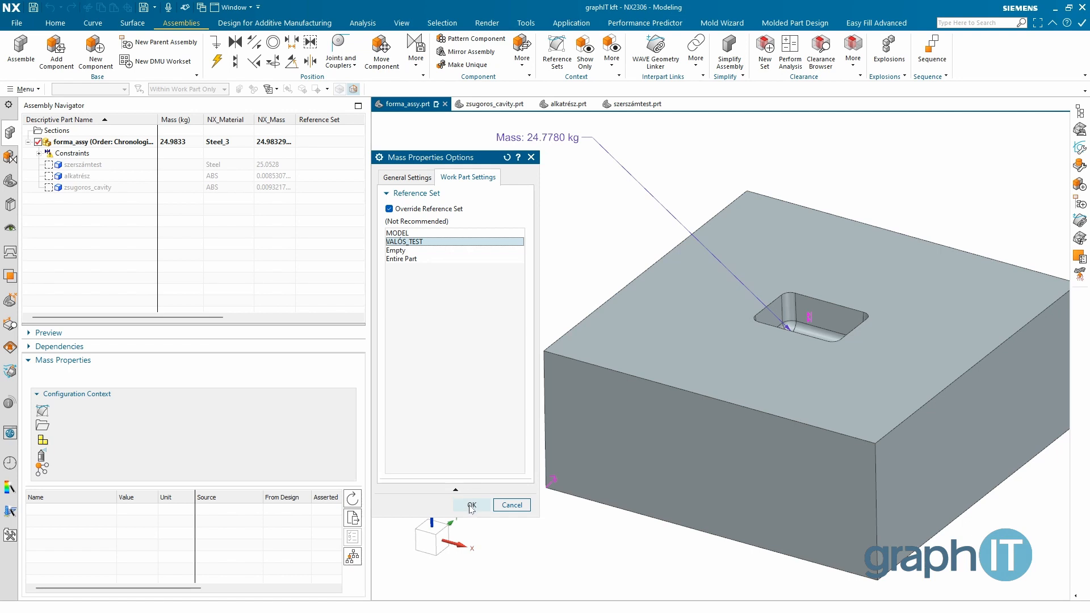
{"action": "left_click", "coordinate": [471, 506]}
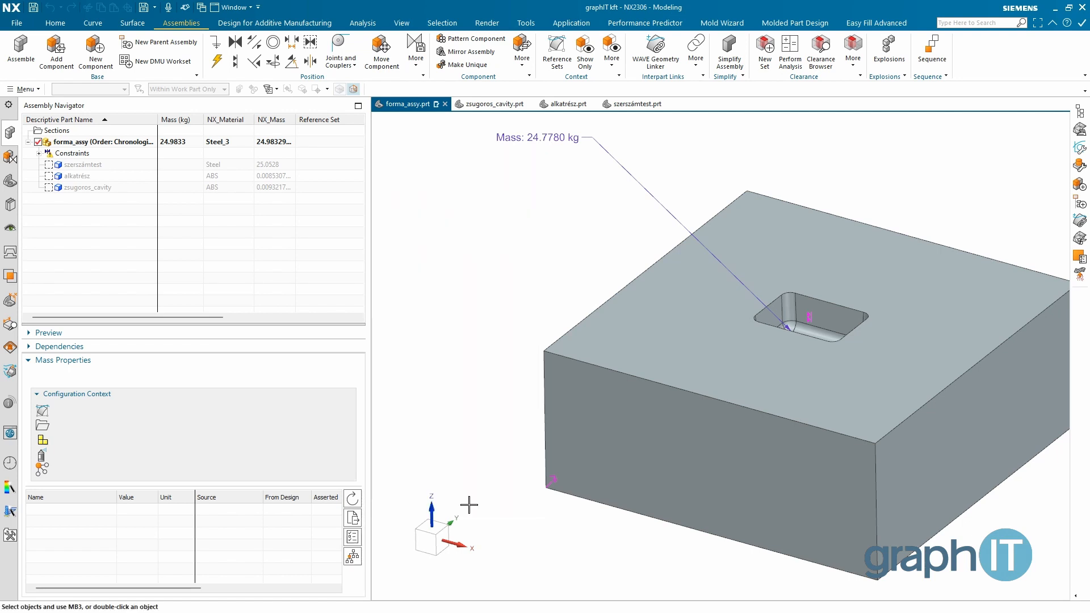
{"action": "left_click", "coordinate": [353, 499]}
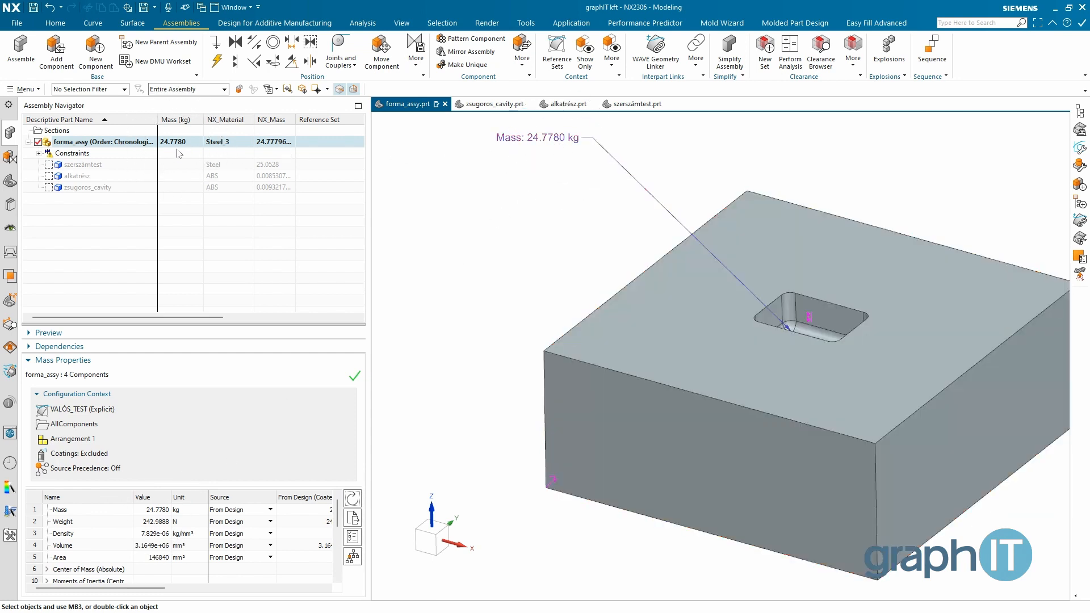
Save forma_assy and update its mass properties from the Assembly Navigator
{"action": "left_click", "coordinate": [34, 8]}
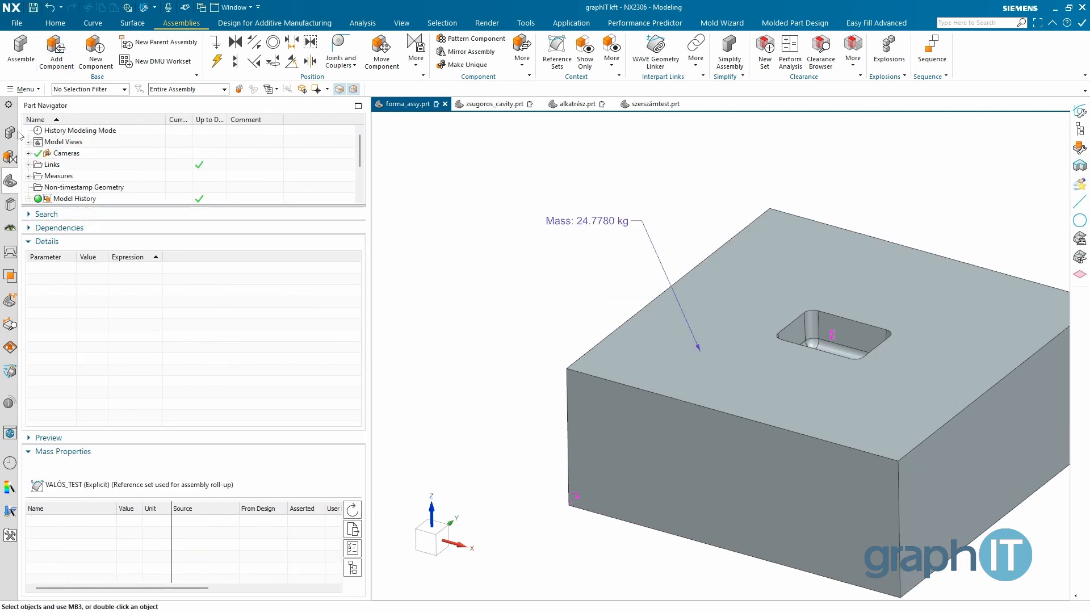
{"action": "left_click", "coordinate": [10, 133]}
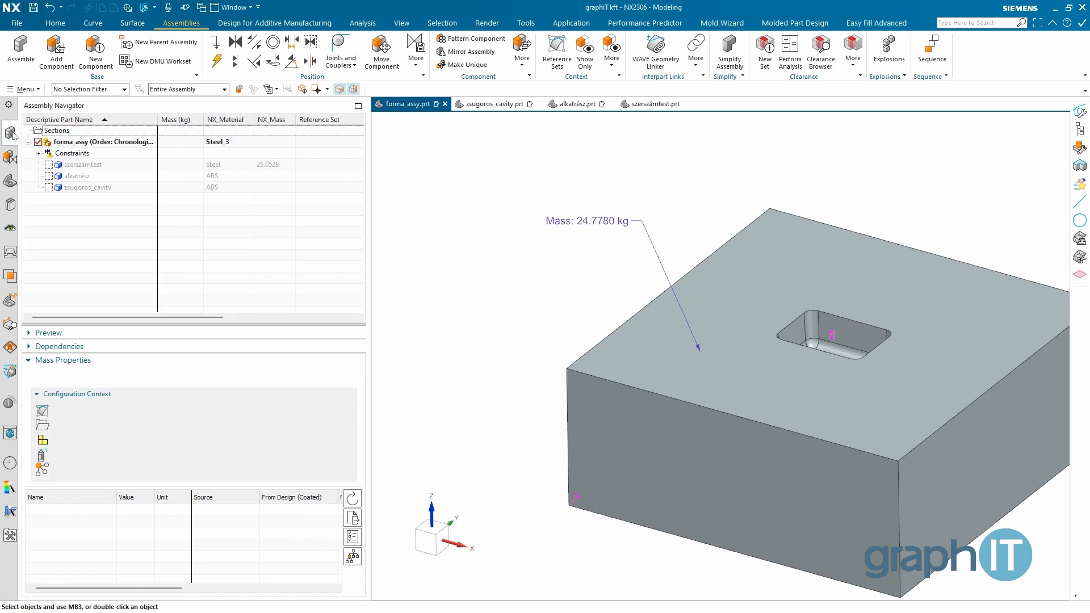
{"action": "left_click", "coordinate": [352, 499]}
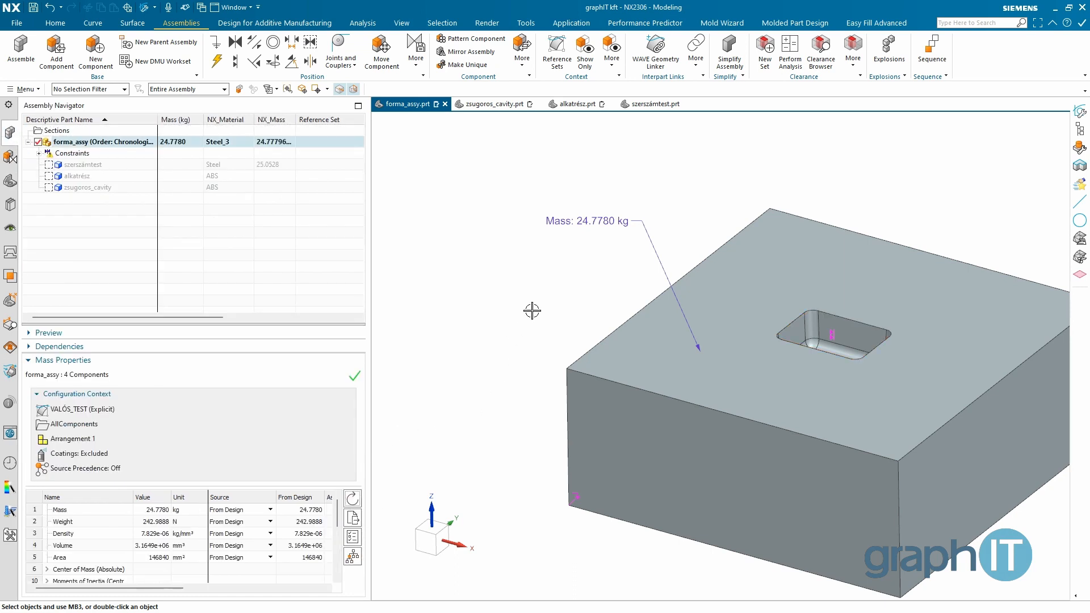
Switch to the alkatrész part and show the dimensions of its sketch SKETCH_000
{"action": "left_click", "coordinate": [578, 104]}
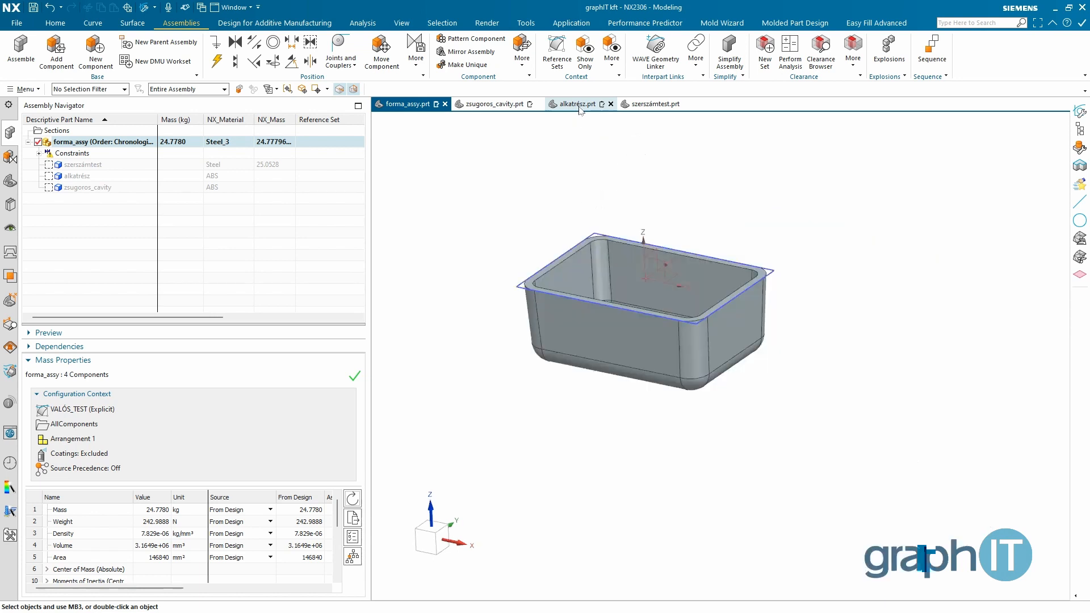
{"action": "left_click", "coordinate": [10, 181]}
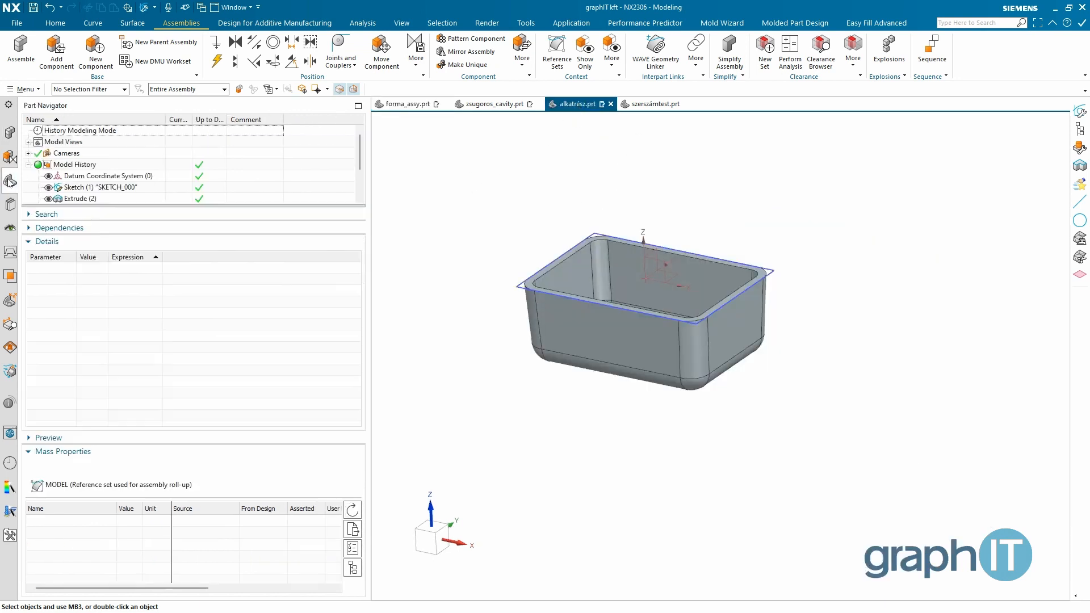
{"action": "left_click", "coordinate": [80, 188]}
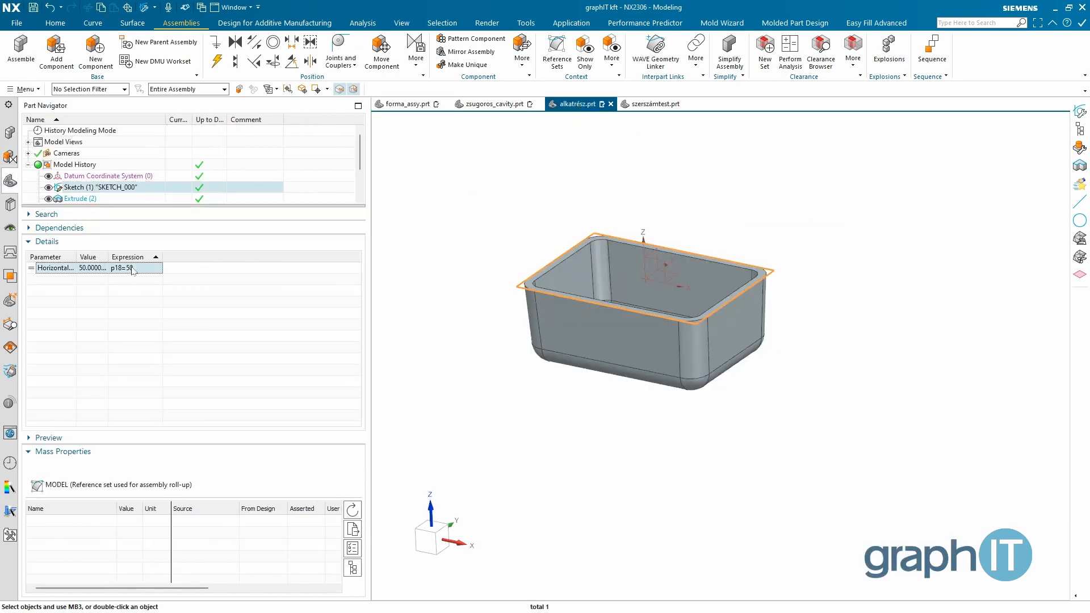
{"action": "right_click", "coordinate": [125, 189]}
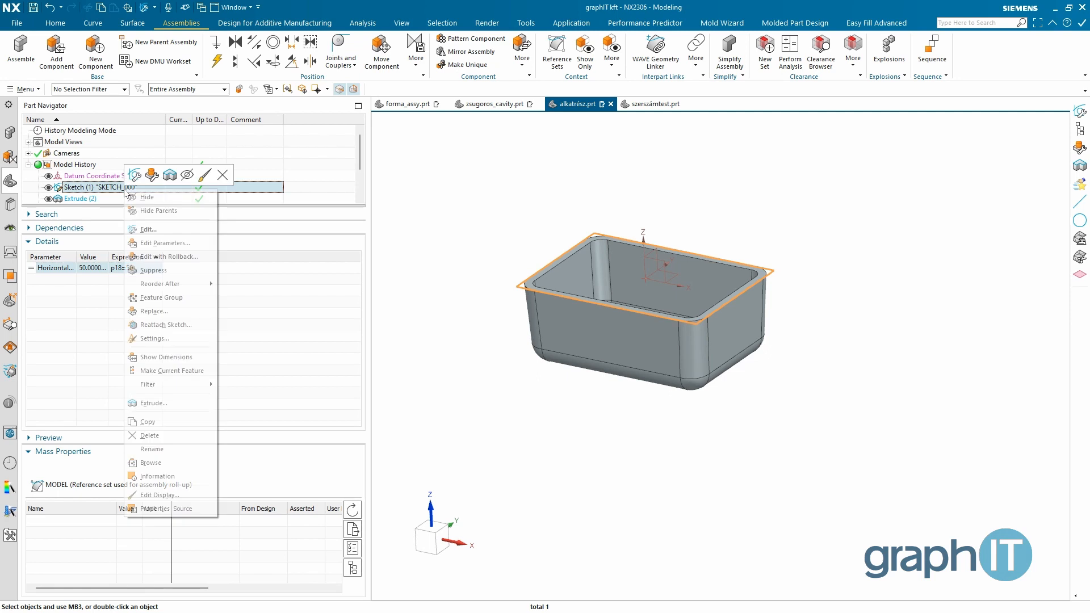
{"action": "left_click", "coordinate": [161, 357]}
{"action": "scroll", "coordinate": [709, 178], "scroll_direction": "up", "scroll_amount": 1}
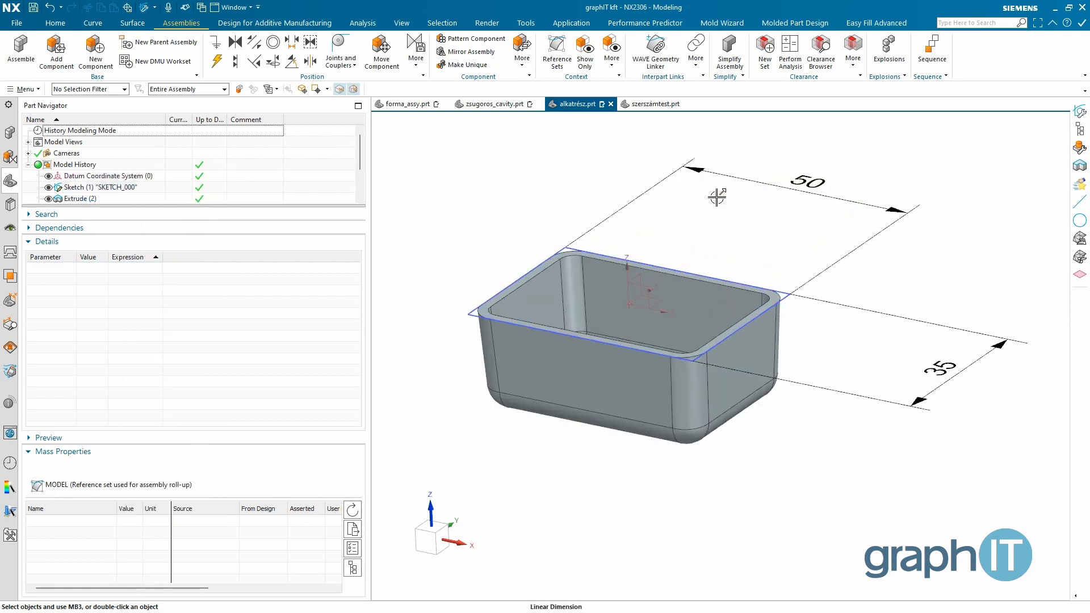
Set the box's length dimension p18 in the sketch to 100 mm
{"action": "double_click", "coordinate": [777, 180]}
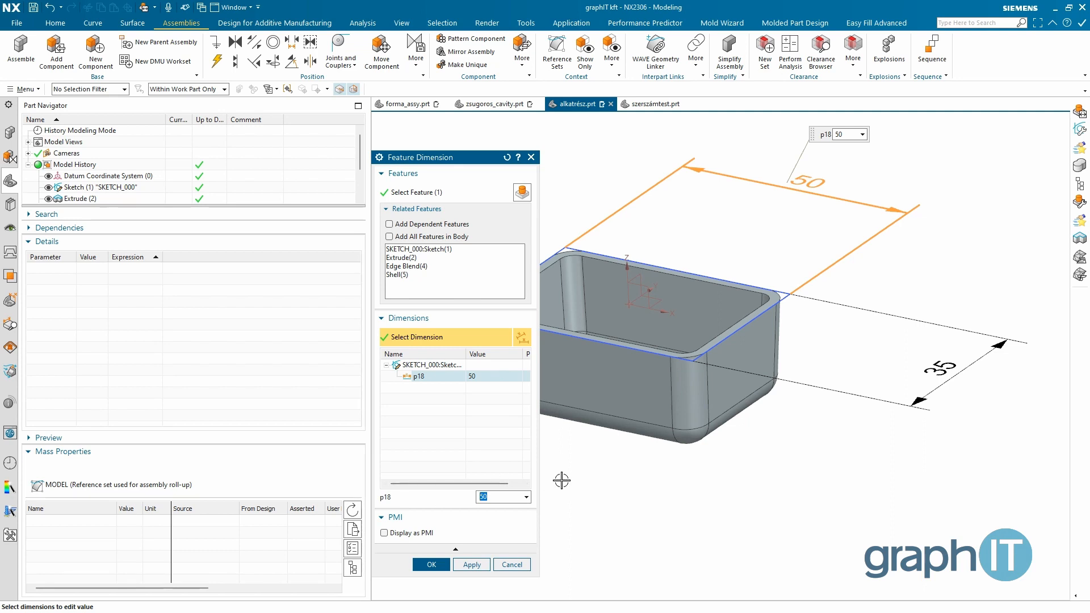
{"action": "type", "text": "100"}
{"action": "left_click", "coordinate": [435, 568]}
{"action": "mouse_move", "coordinate": [535, 445]}
{"action": "middle_mouse_down"}
{"action": "mouse_move", "coordinate": [639, 394]}
{"action": "mouse_move", "coordinate": [532, 428]}
{"action": "middle_mouse_up"}
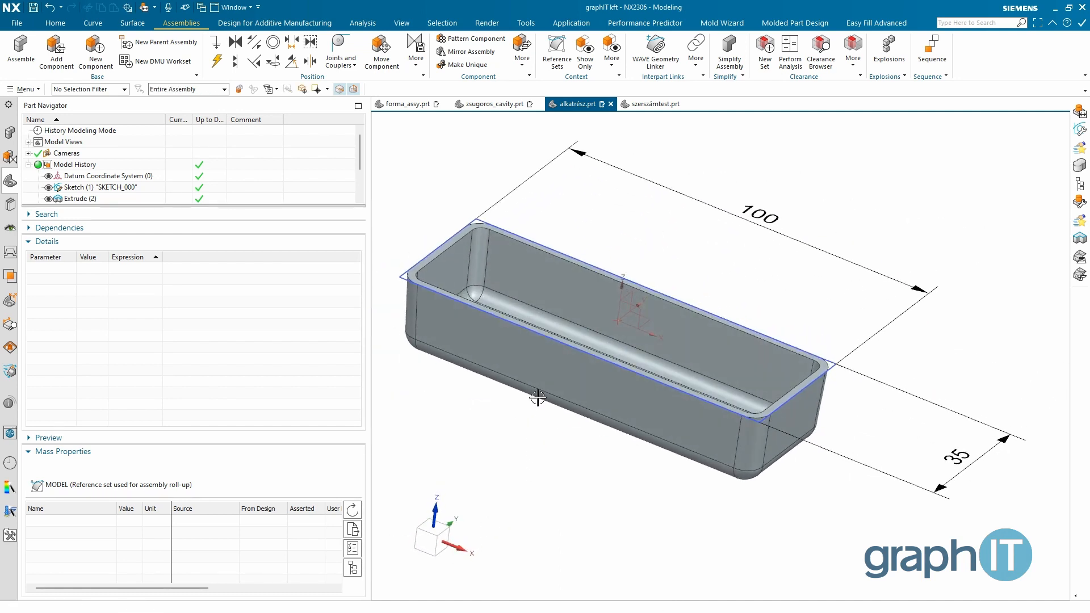
Return to forma_assy and inspect the block's pocket and mass annotation
{"action": "left_click", "coordinate": [402, 105]}
{"action": "scroll", "coordinate": [864, 351], "scroll_direction": "up", "scroll_amount": 4}
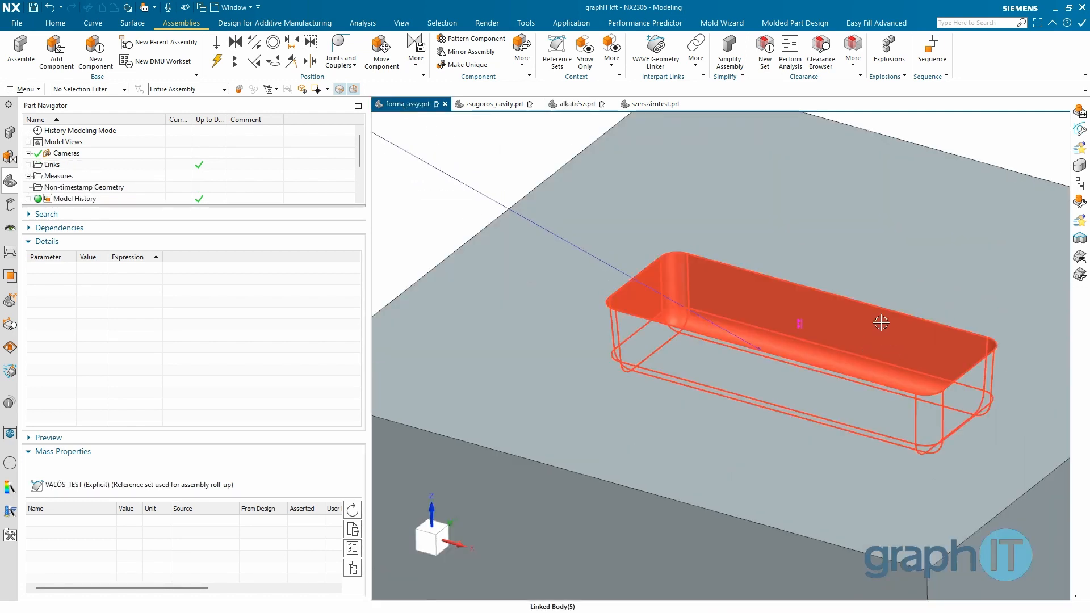
{"action": "scroll", "coordinate": [720, 303], "scroll_direction": "down", "scroll_amount": 3}
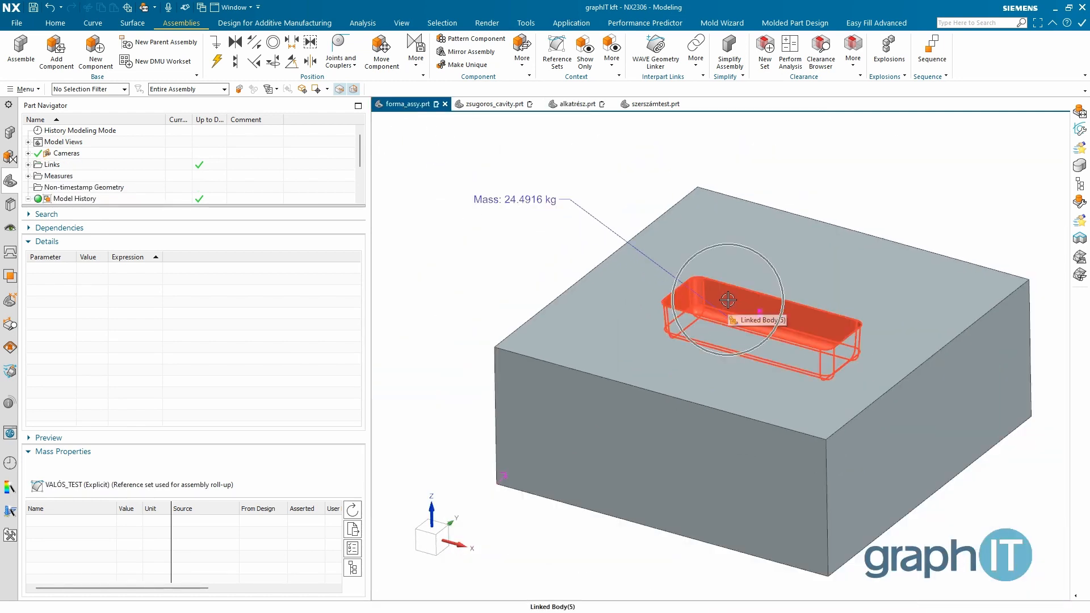
Update the mass properties of the Linked Body (4) solid body and of the whole forma_assy assembly
{"action": "left_click", "coordinate": [353, 511]}
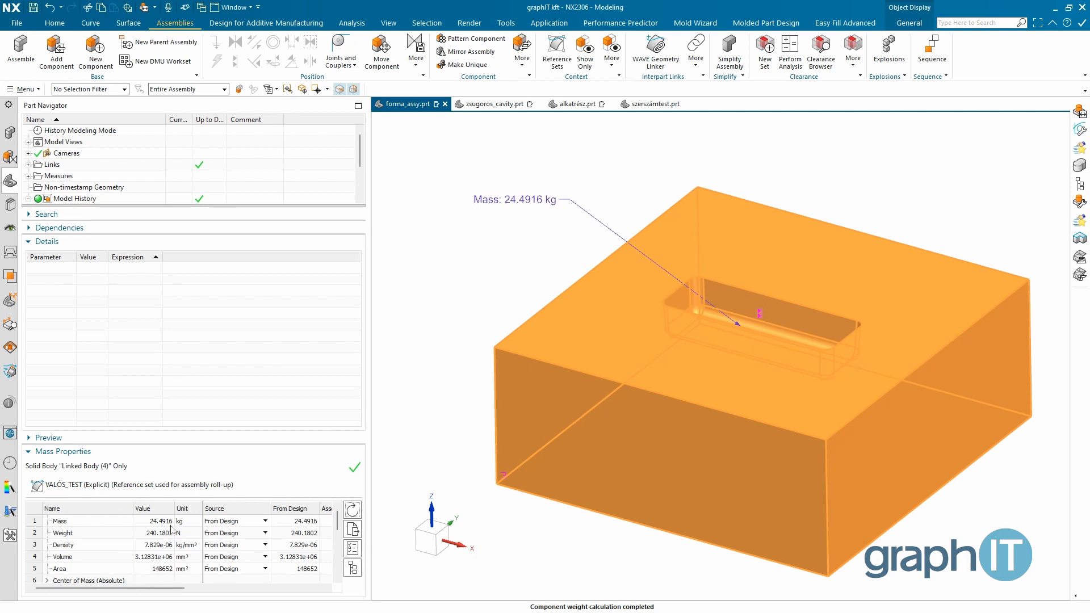
{"action": "left_click", "coordinate": [15, 134]}
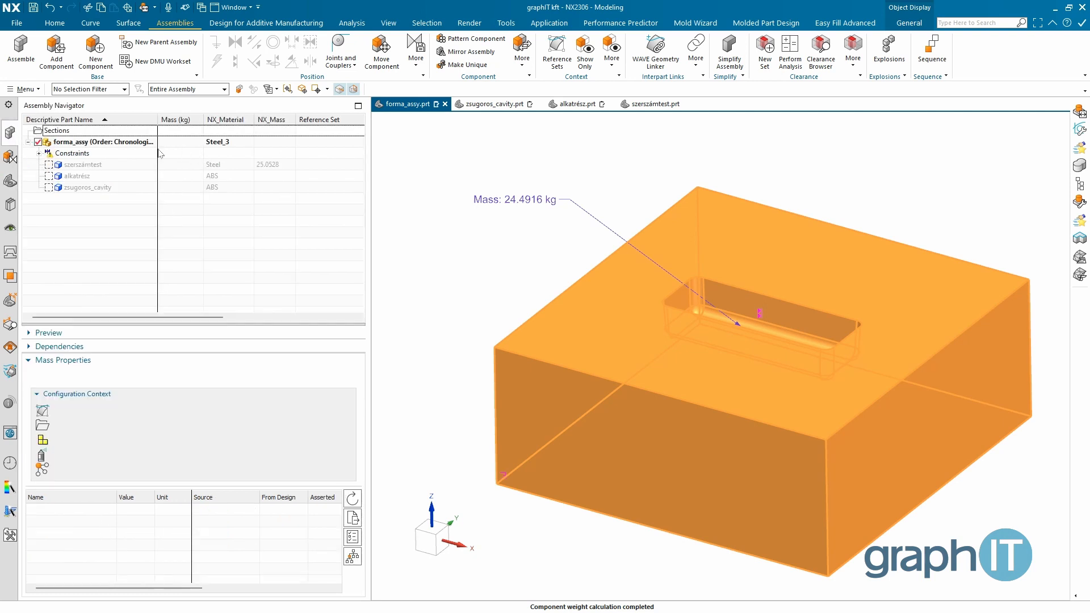
{"action": "left_click", "coordinate": [353, 499]}
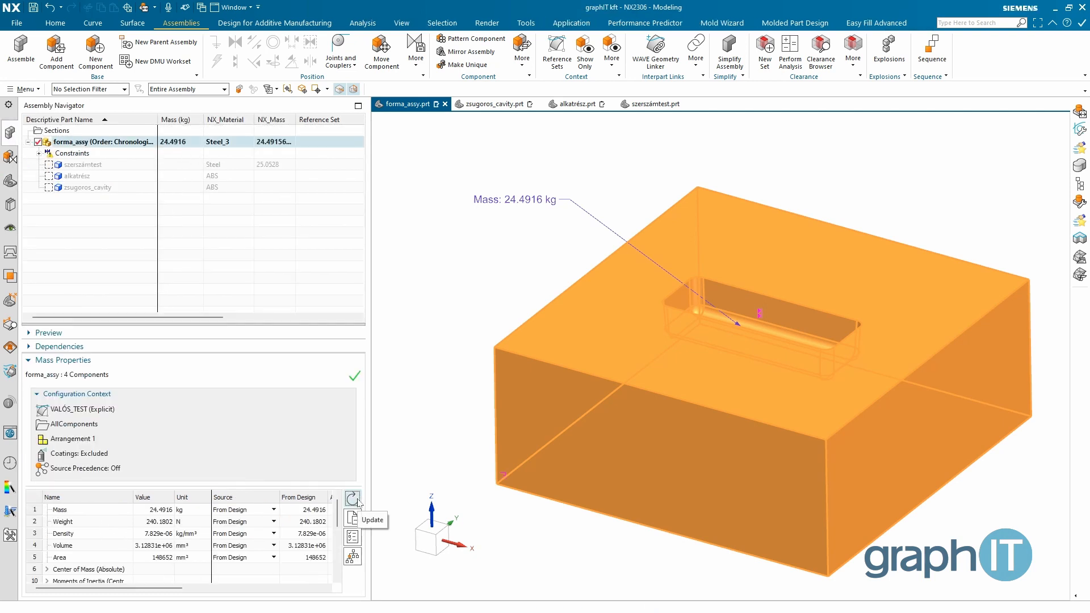